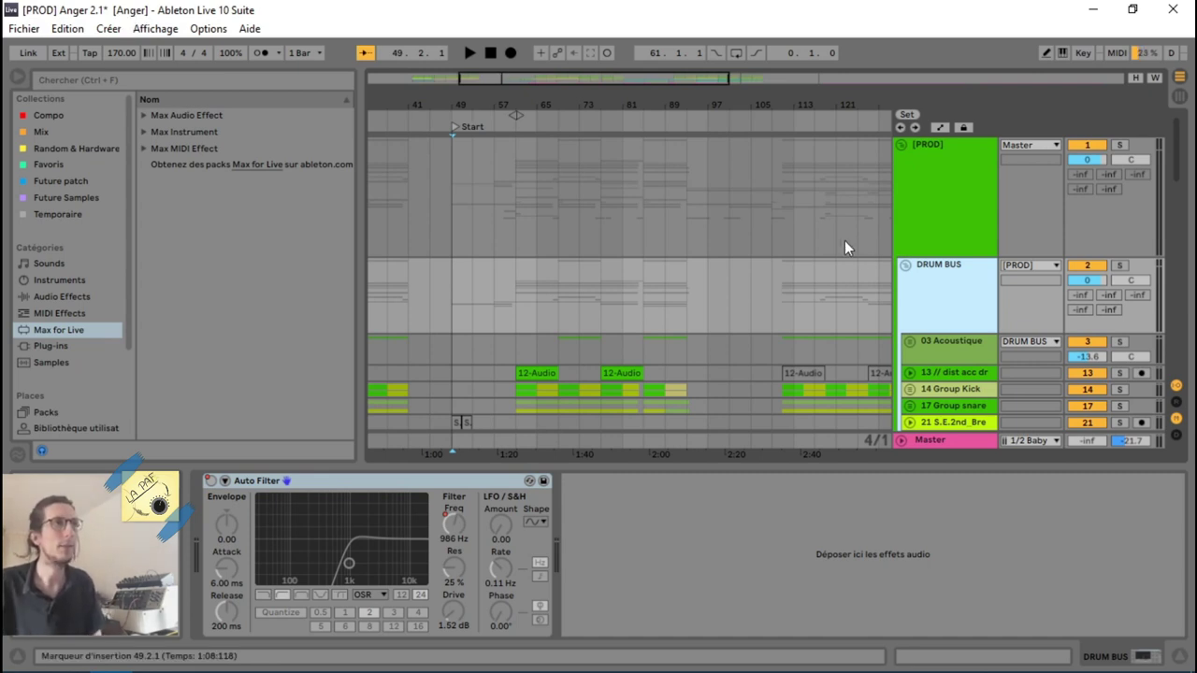
Step: Open the audio/video export settings, review the available choices for the rendered track, and close them without exporting
left_click(454, 295)
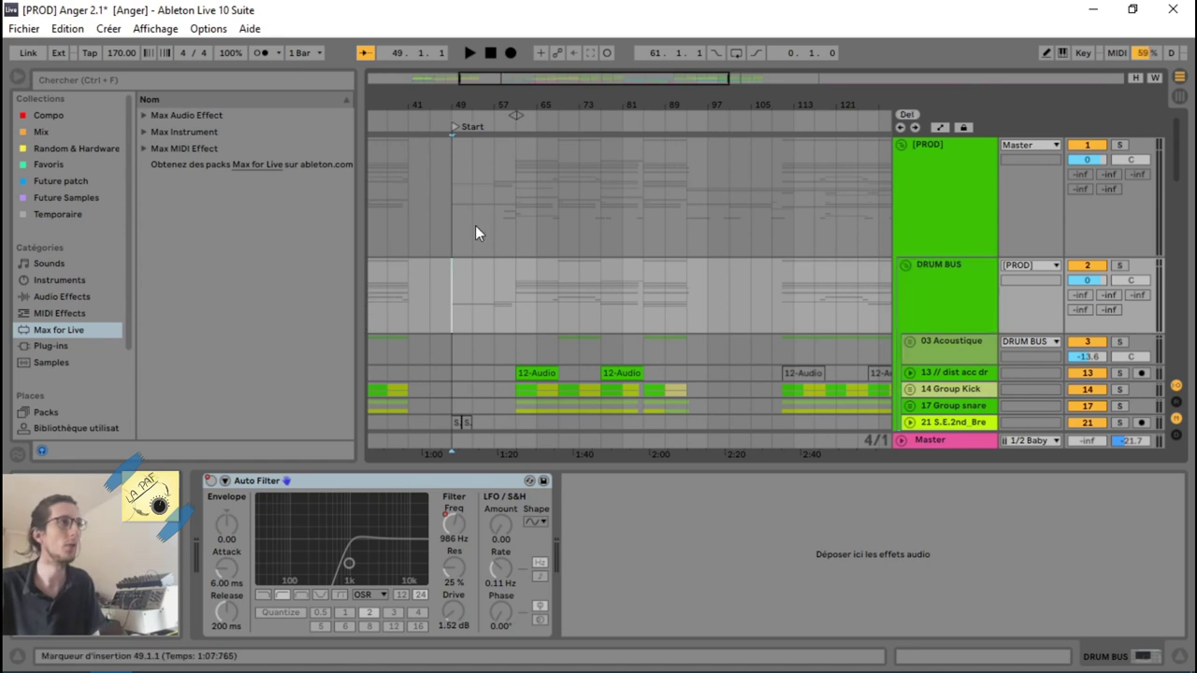
left_click(24, 28)
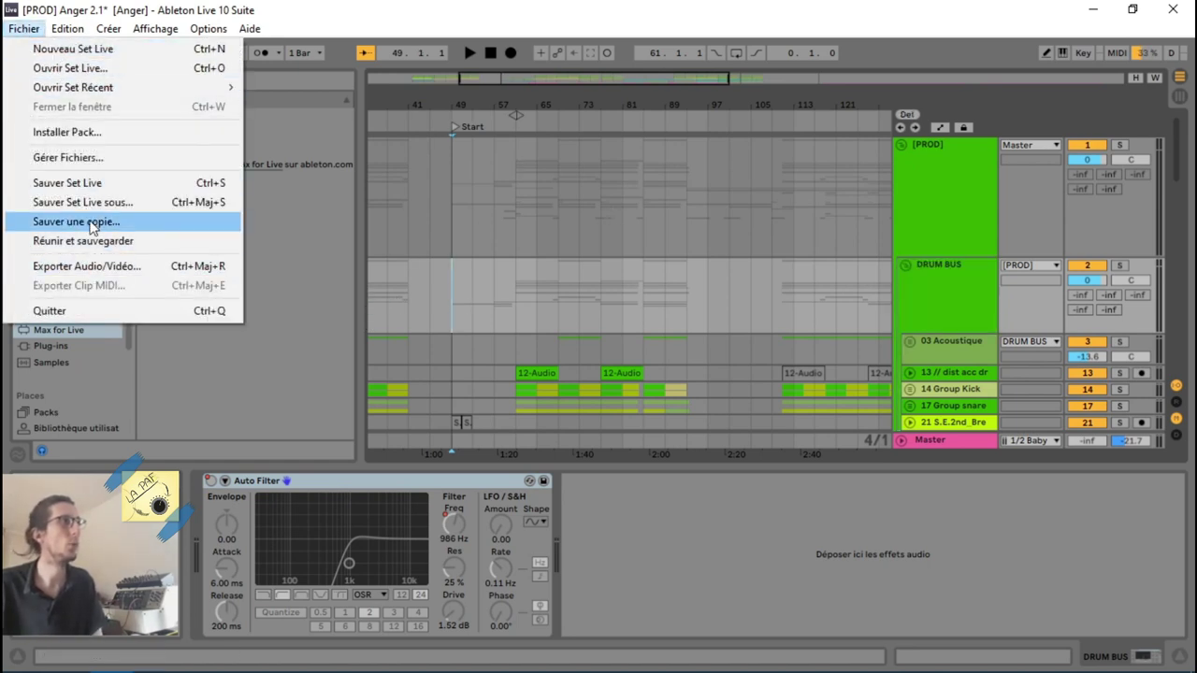
left_click(98, 269)
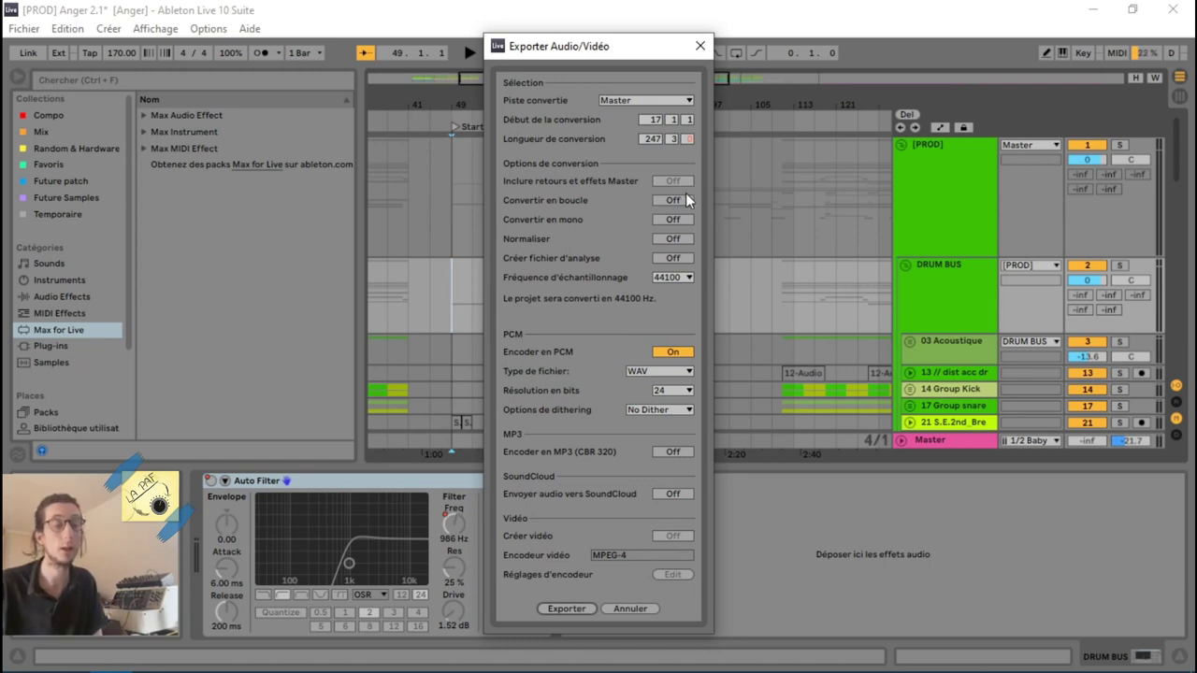
left_click(647, 105)
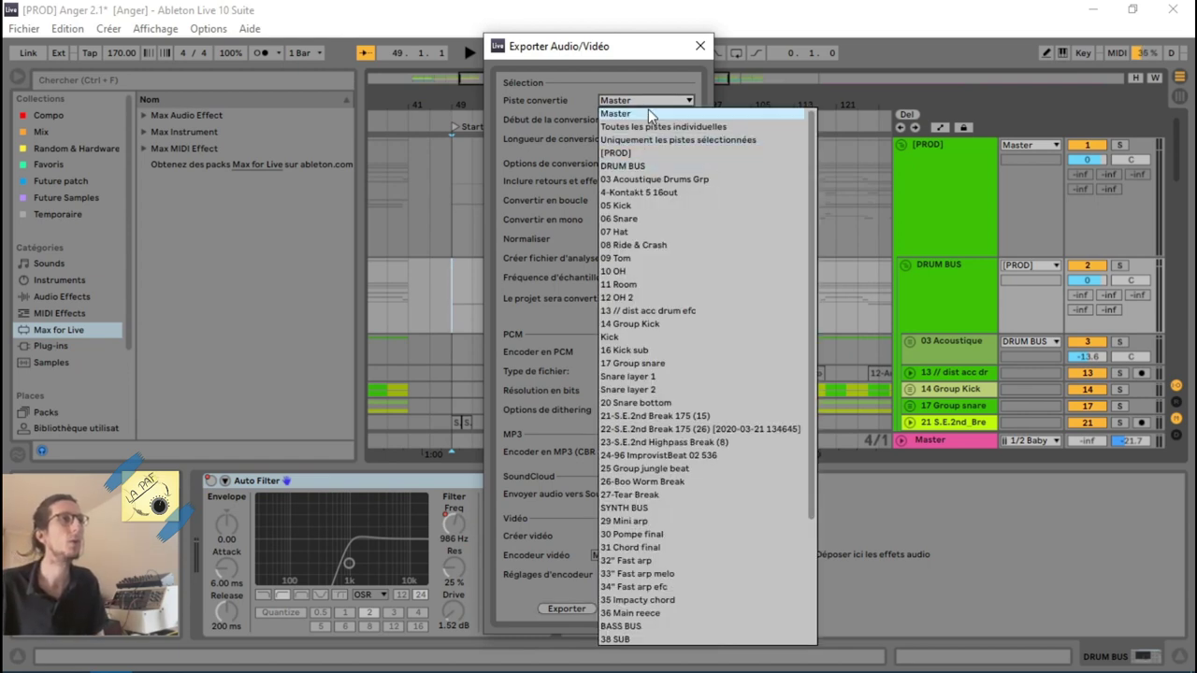
left_click(644, 112)
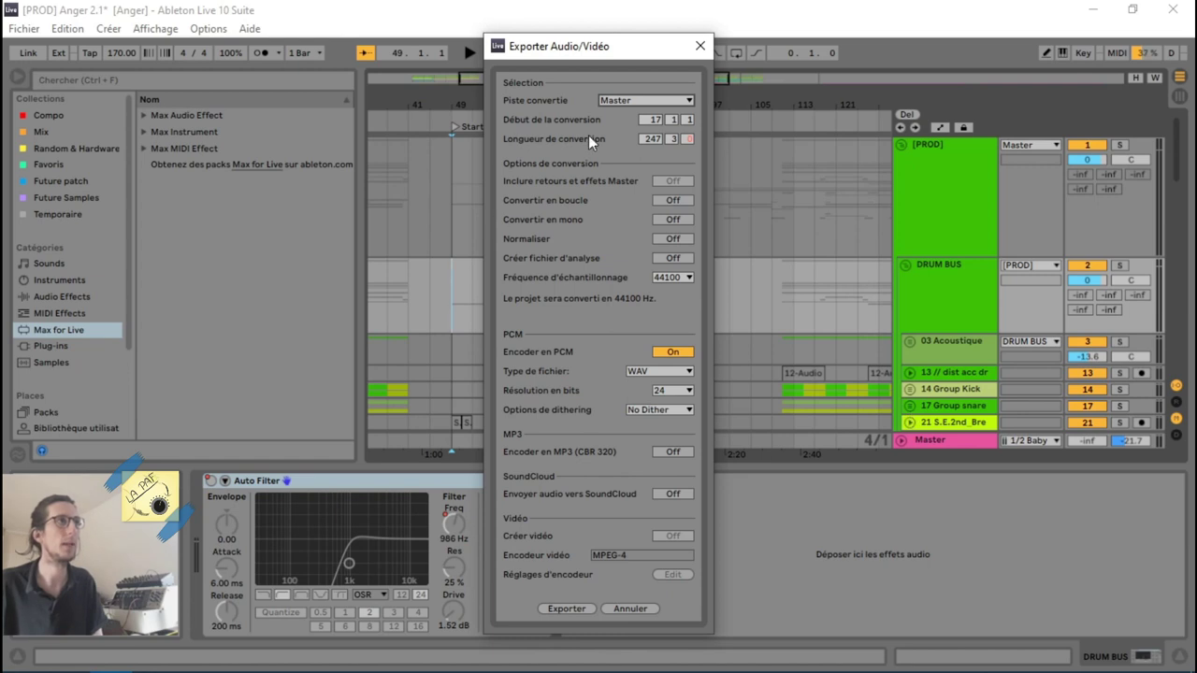
left_click(626, 103)
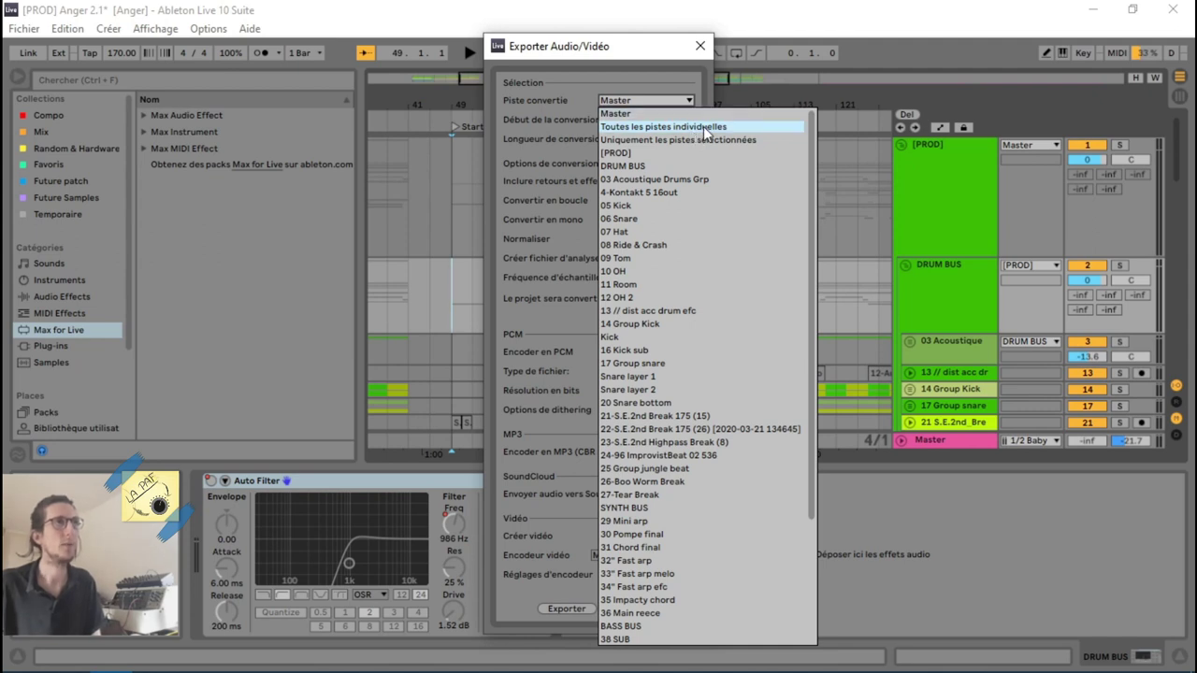
left_click(665, 56)
left_click(700, 44)
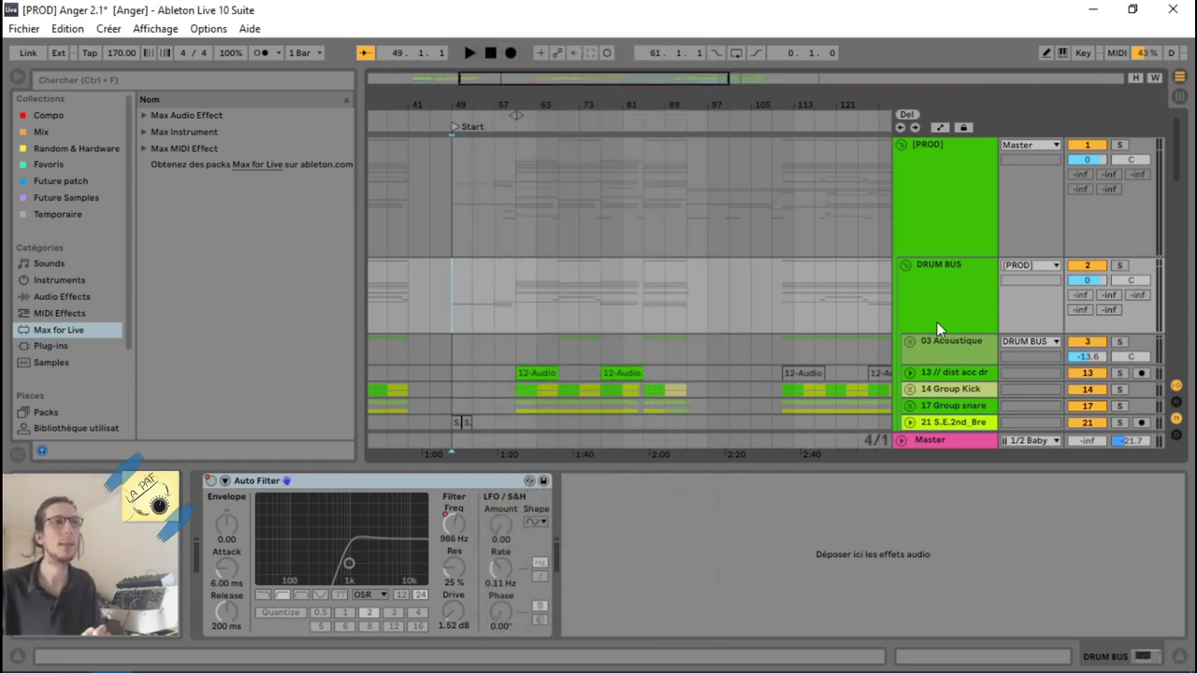
Step: Examine the Master, the DRUM BUS group and its tracks down to 24 96_Improvis, including their device chains
left_click(922, 448)
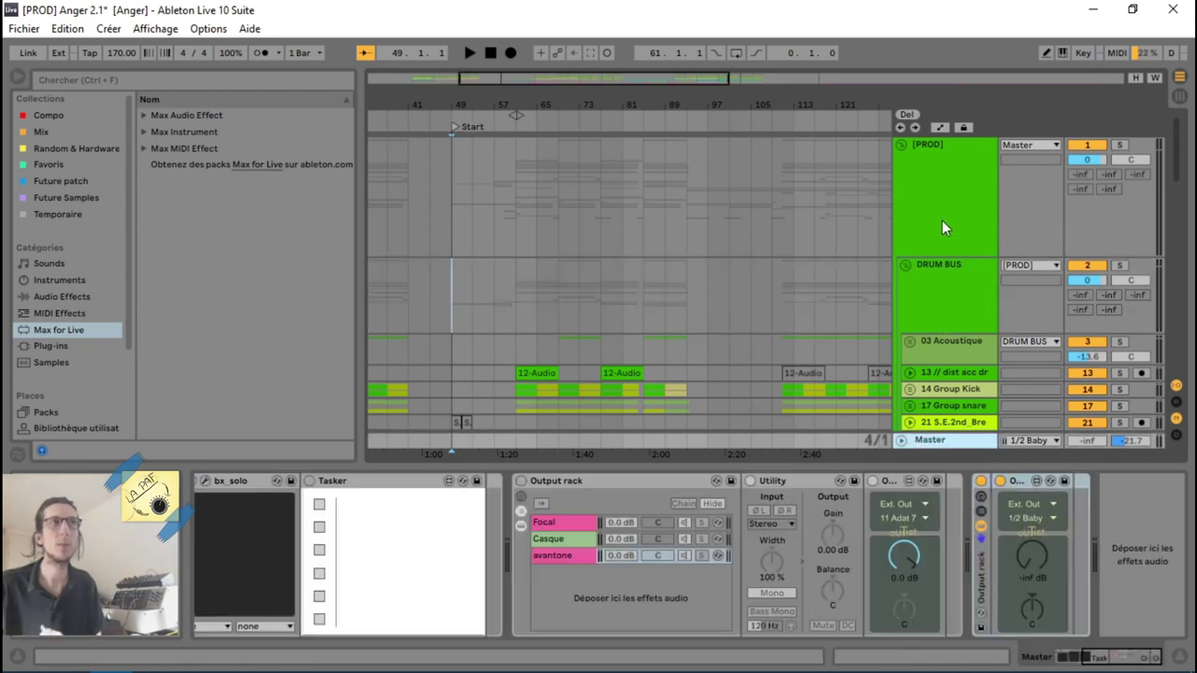
left_click(955, 306)
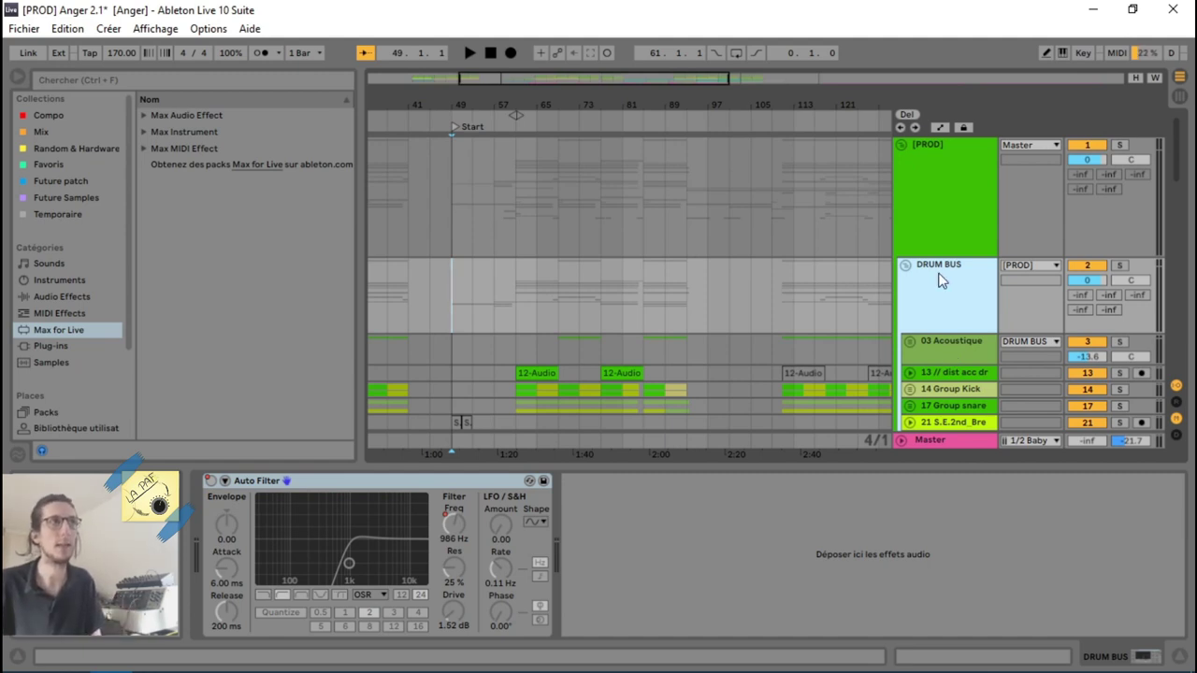
scroll(945, 294, "down", 2)
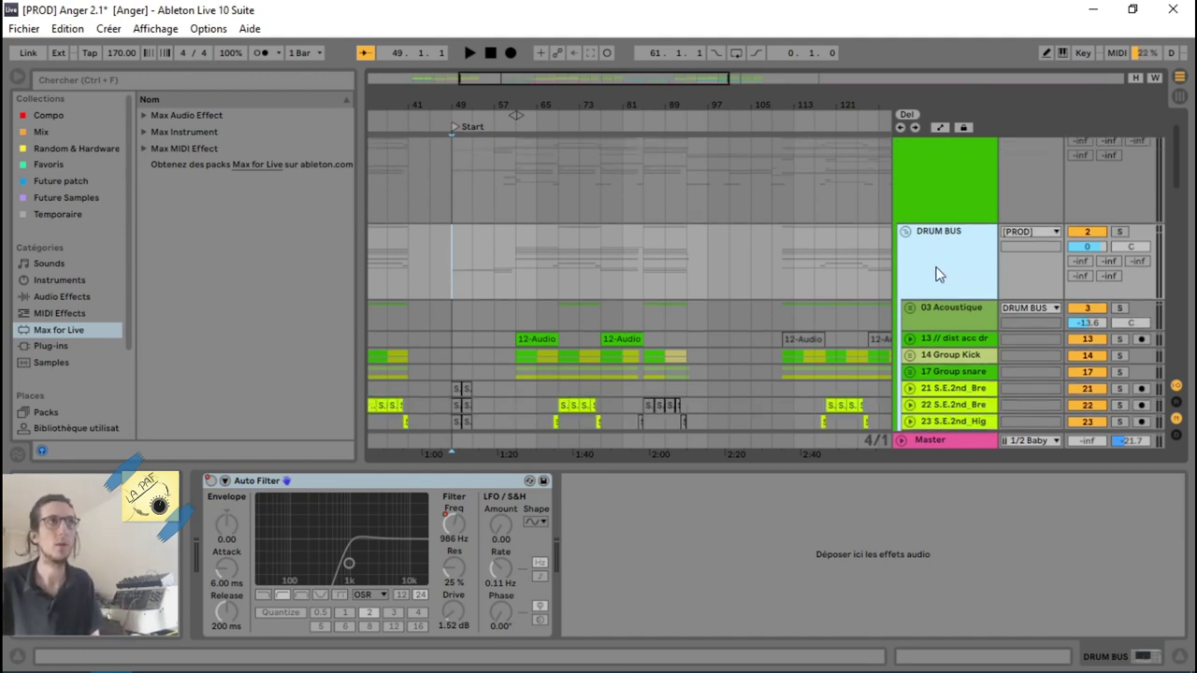
key("Down")
key("Down")
key("Down")
key("Down")
scroll(942, 304, "down", 3)
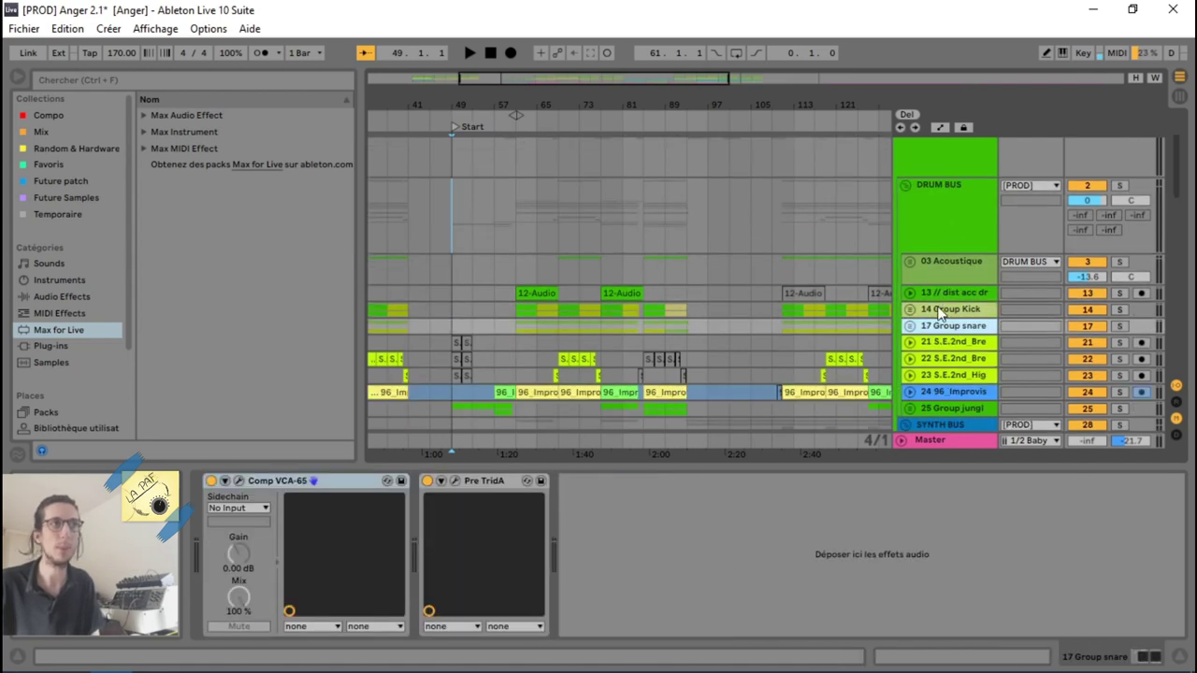
key("Down")
key("Down")
key("Down")
key("Down")
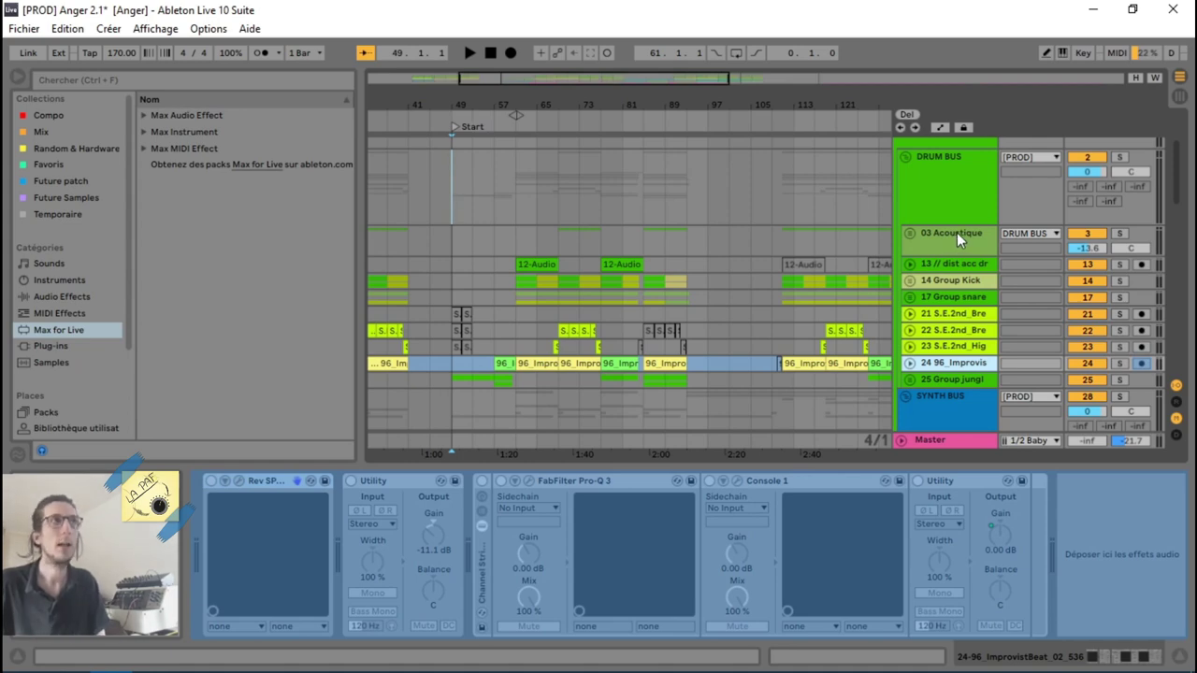
left_click(949, 313)
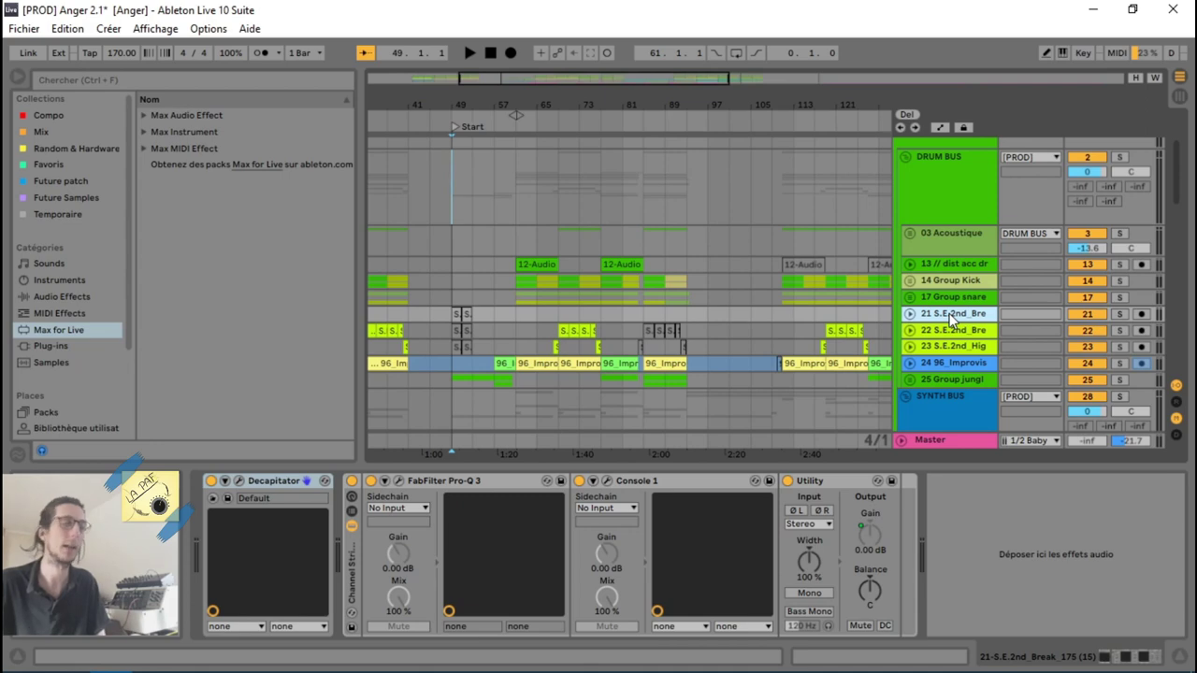
left_click(952, 203)
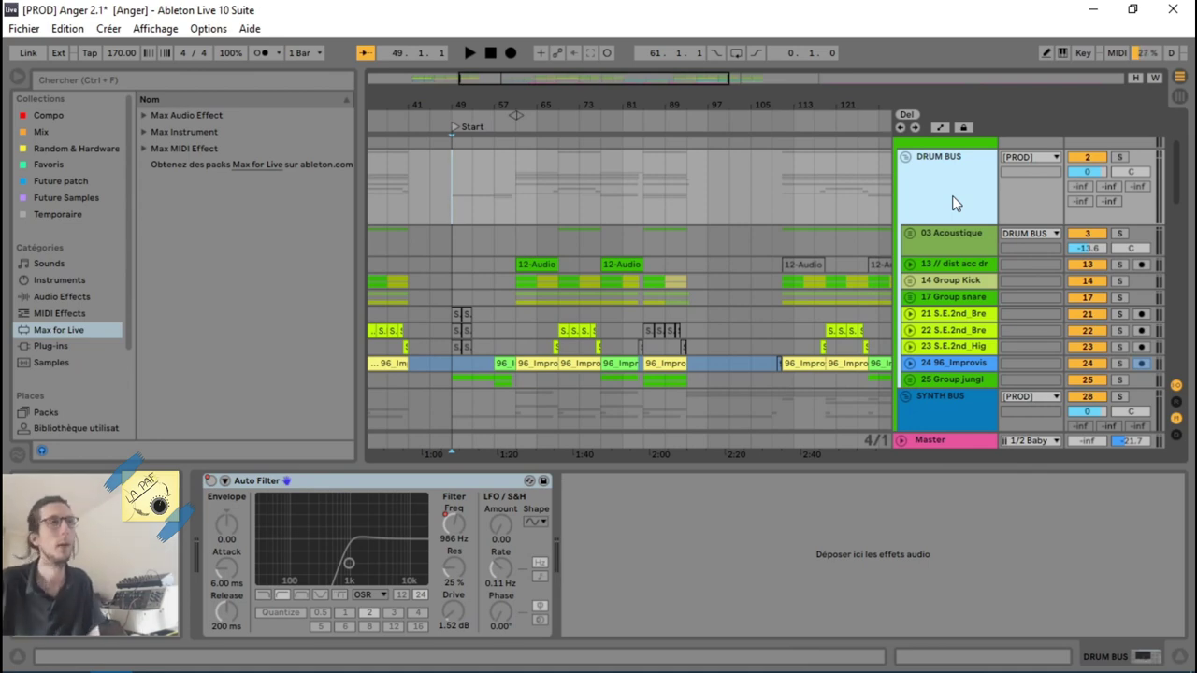
Step: Rename the empty Audio track below 44 vocal ambience with a "##" prefix so that it is numbered automatically
scroll(955, 211, "up", 1)
scroll(955, 212, "up", 2)
scroll(955, 211, "down", 3)
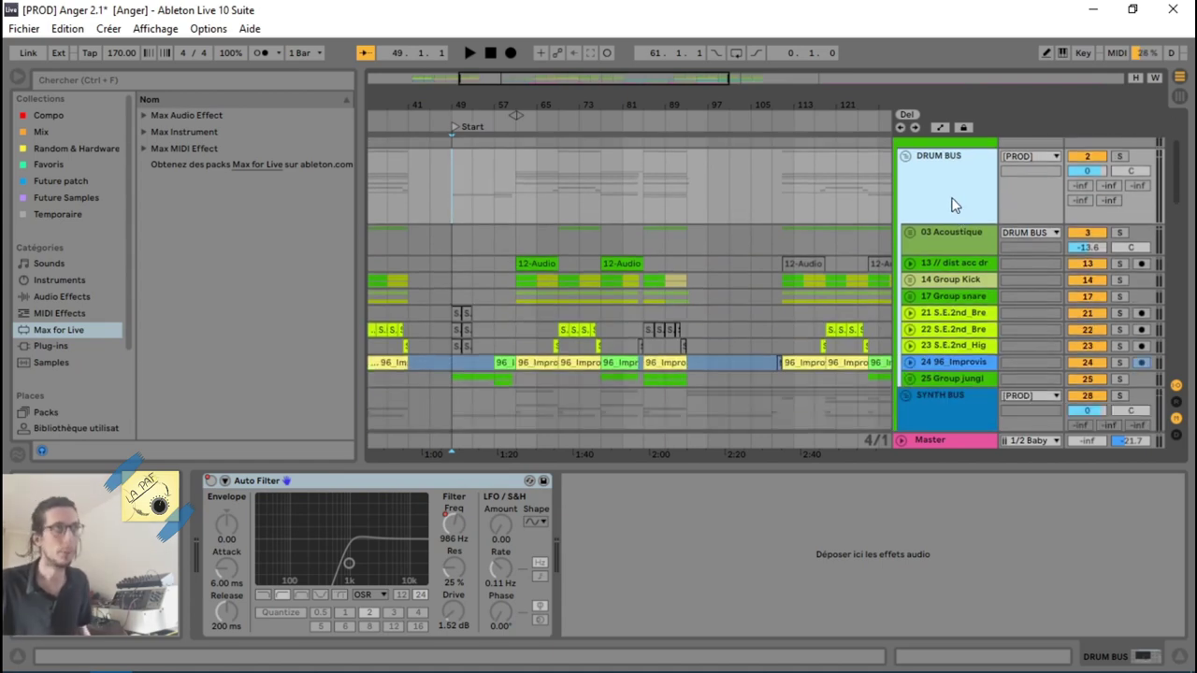
scroll(961, 261, "down", 8)
scroll(962, 268, "down", 1)
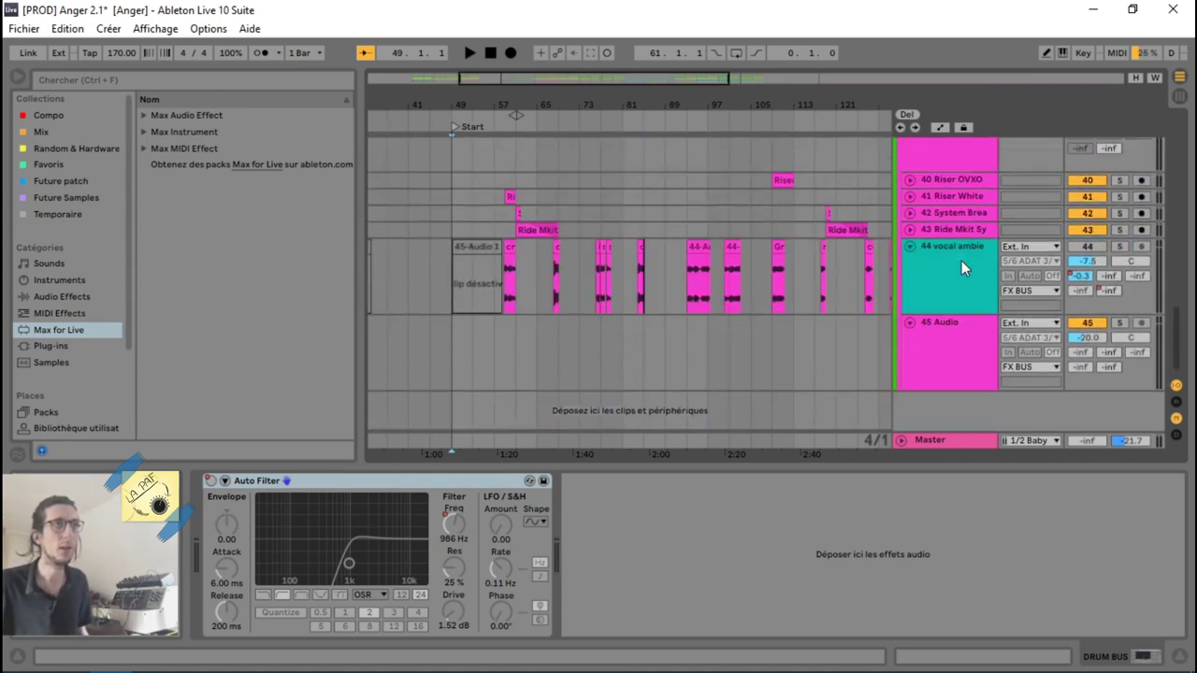
left_click(959, 346)
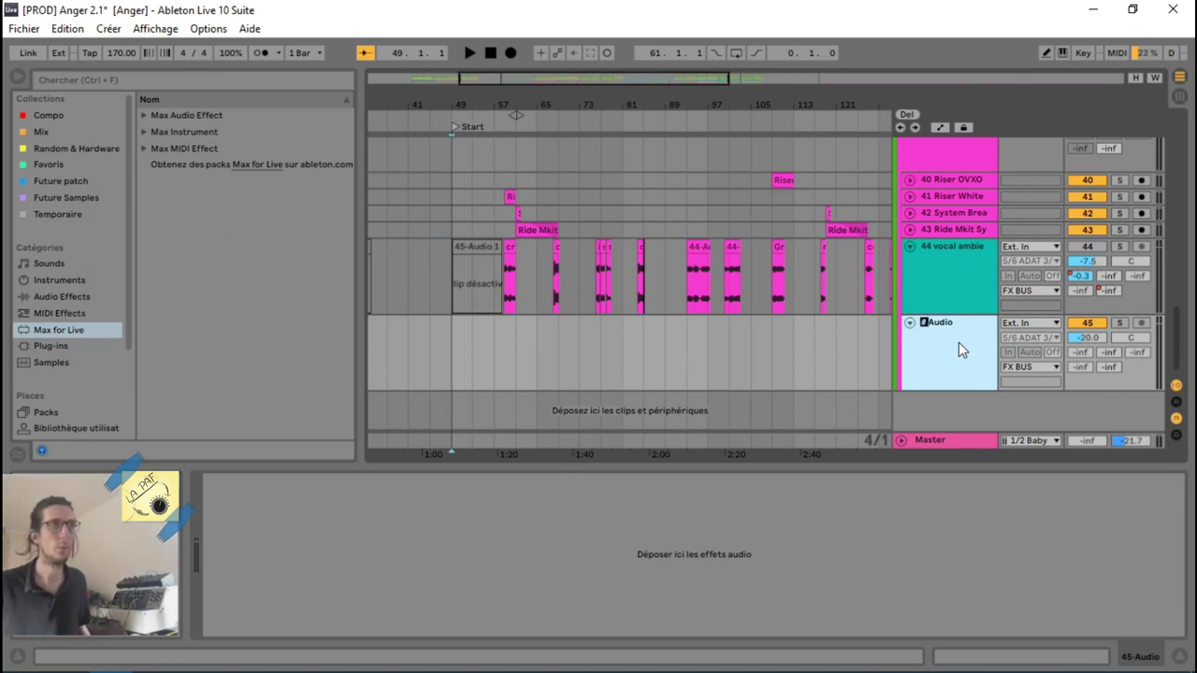
key("Return")
key("ctrl+r")
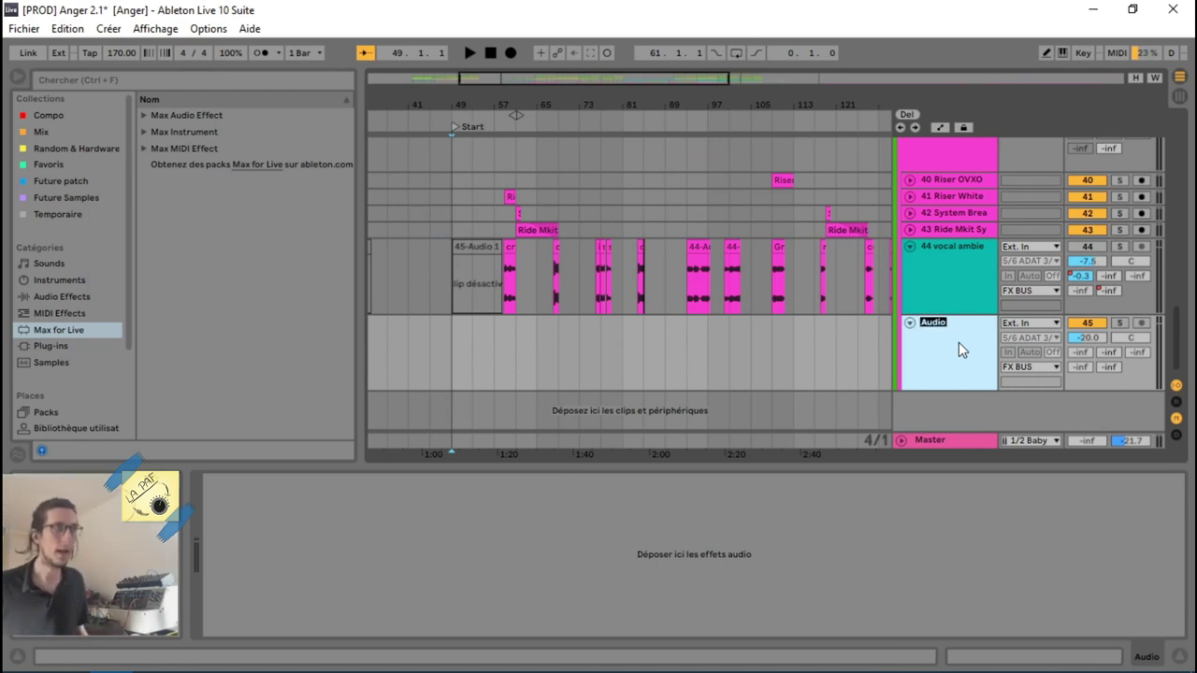
type("##")
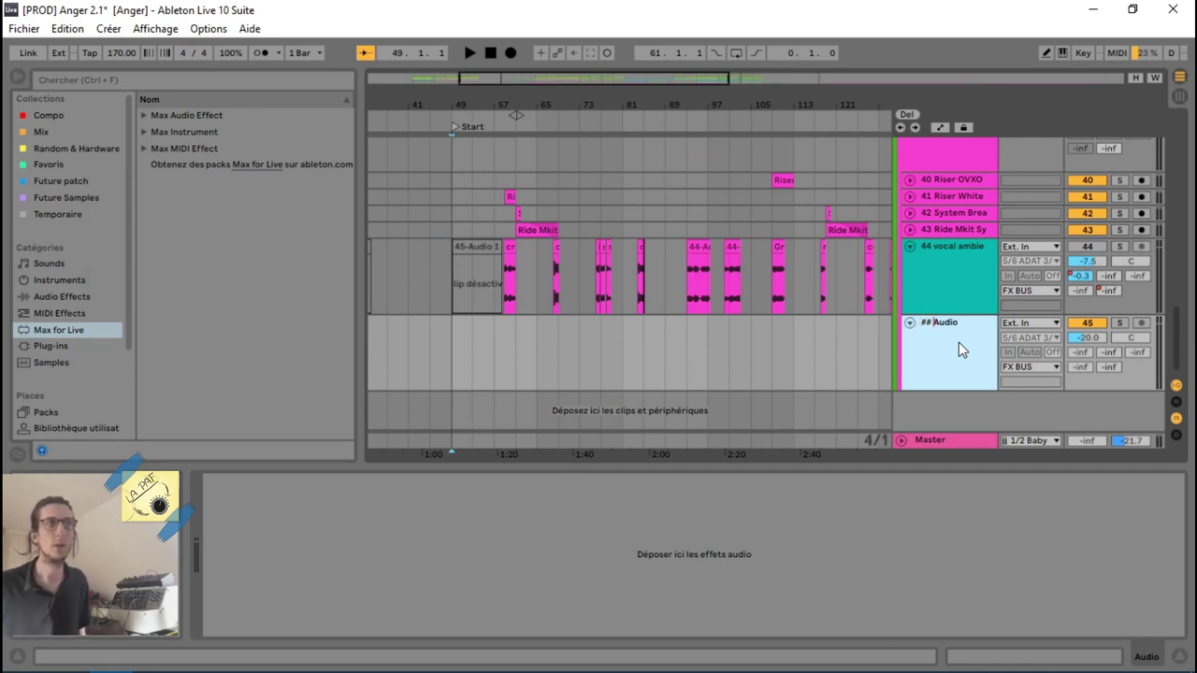
key("Return")
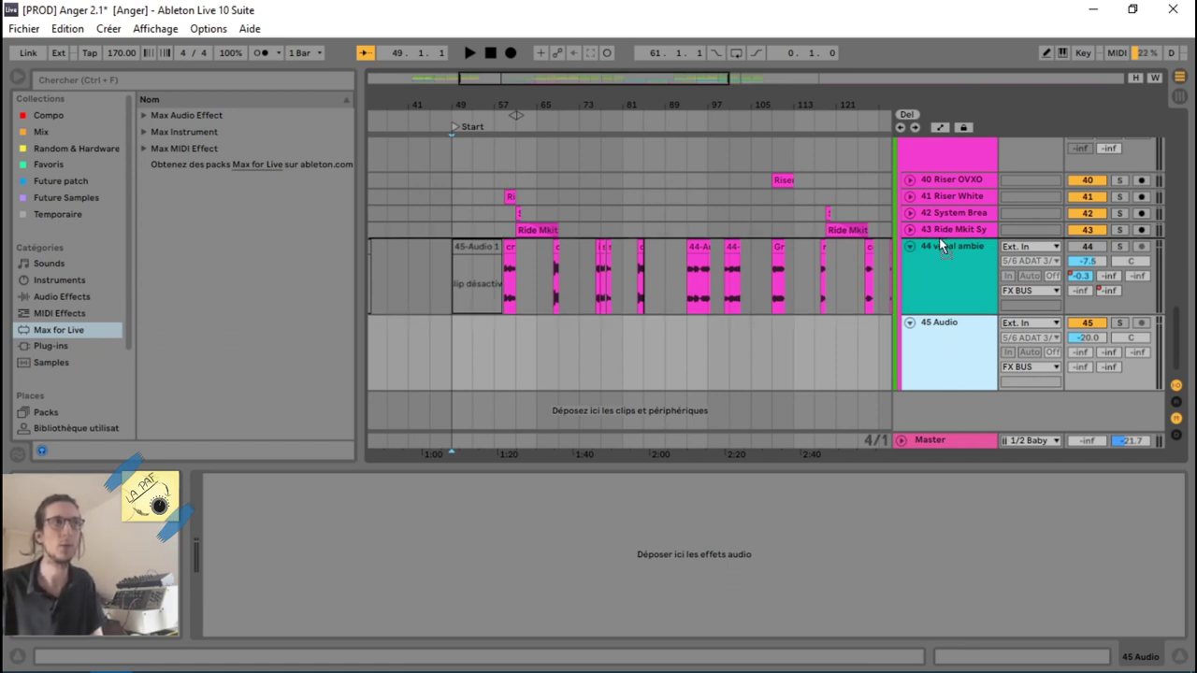
Step: Move the empty Audio track above the vocal ambience track and delete it
left_click_drag(939, 237, 939, 237)
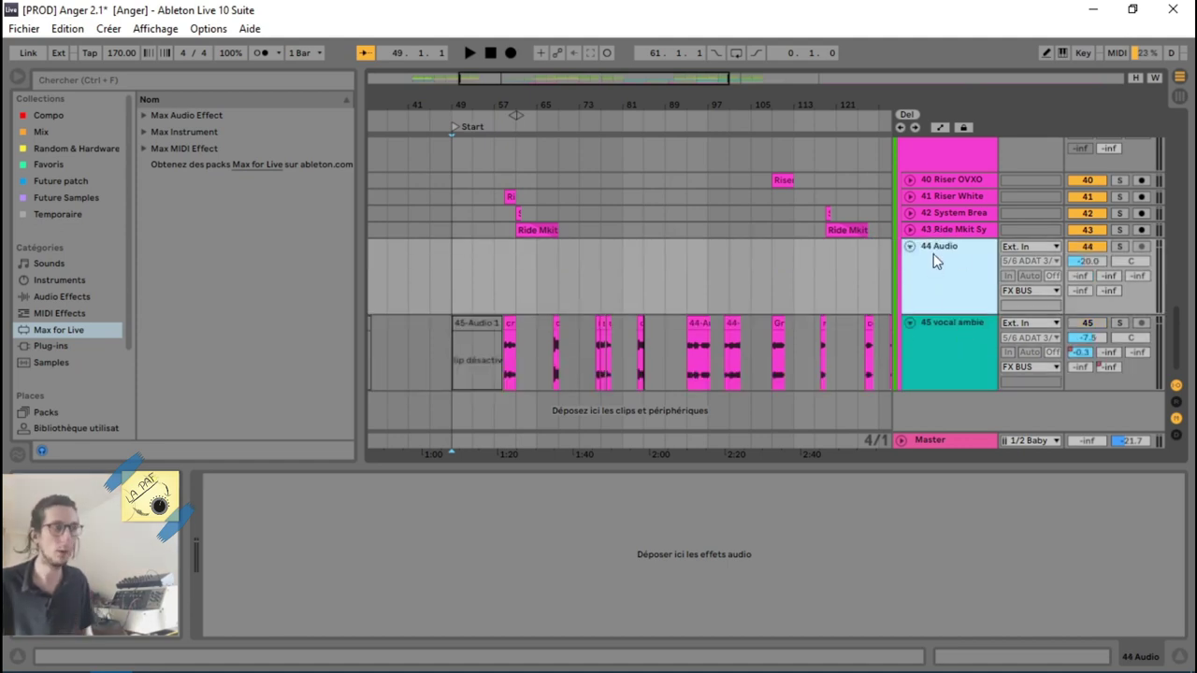
key("Delete")
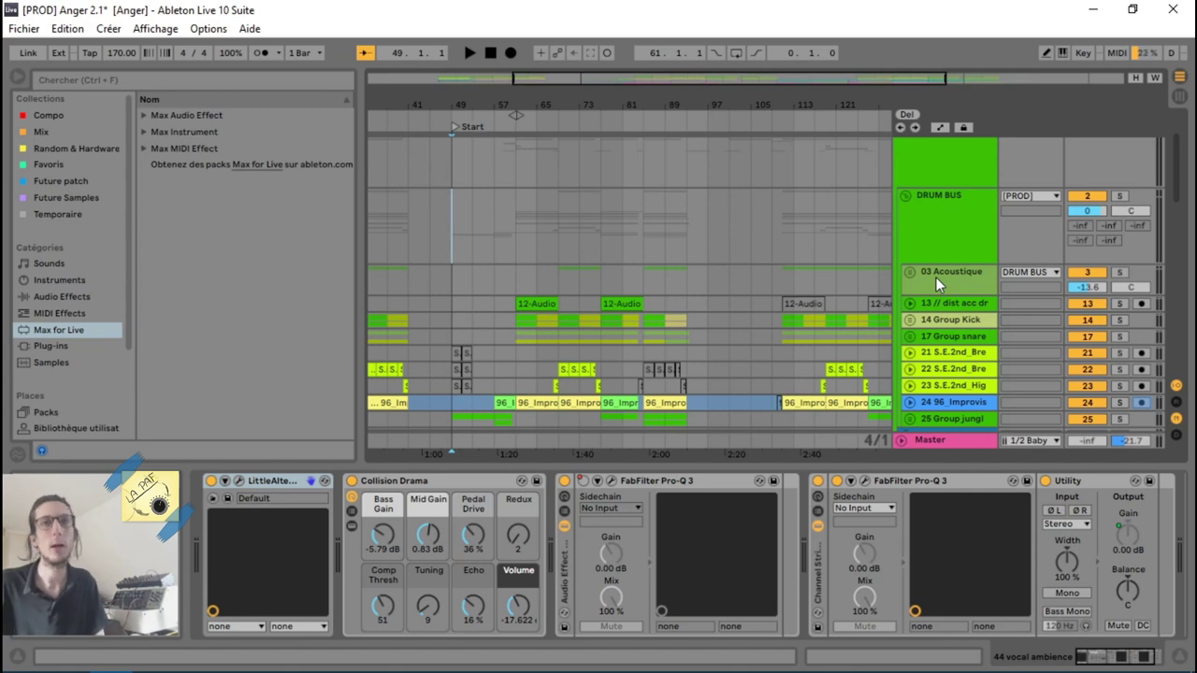
Step: Unfold the 03 Acoustique group inside DRUM BUS to show its individual drum tracks
scroll(936, 277, "up", 3)
scroll(935, 277, "down", 2)
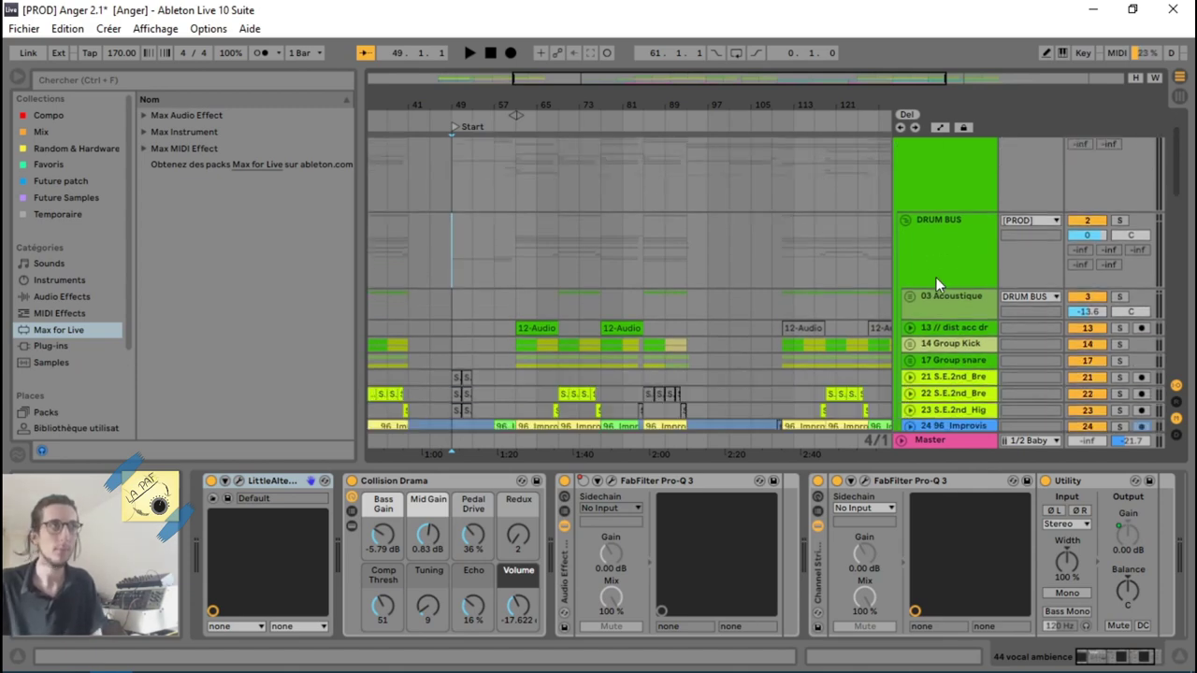
left_click(926, 254)
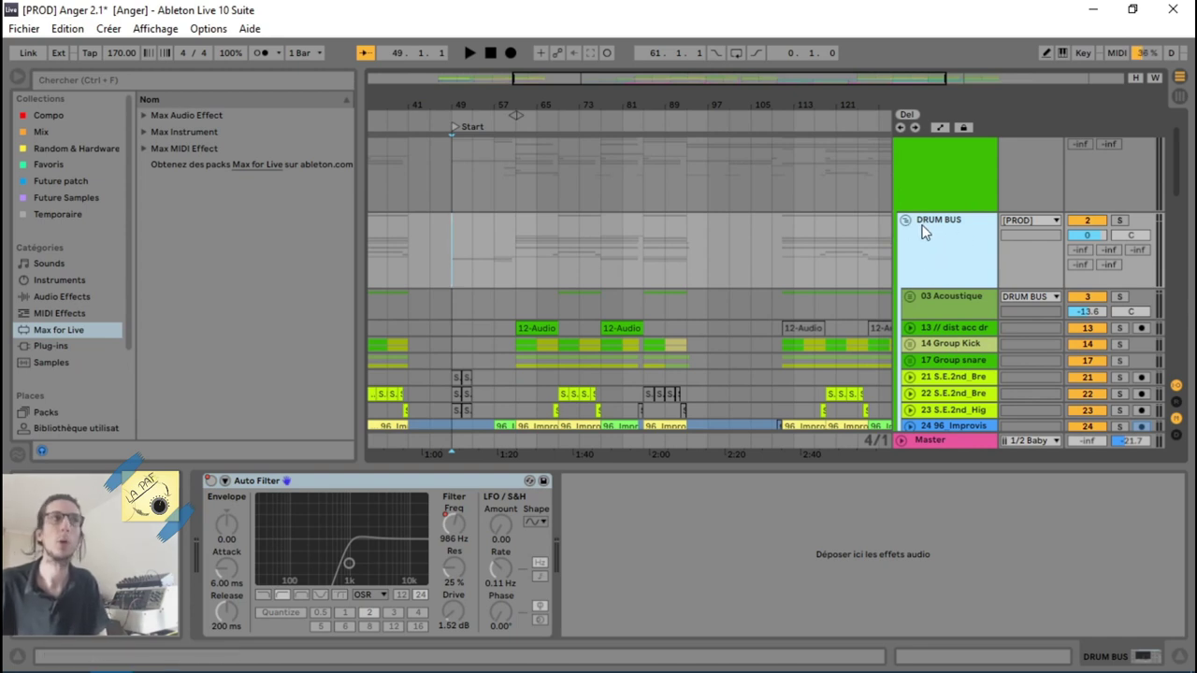
left_click(940, 309)
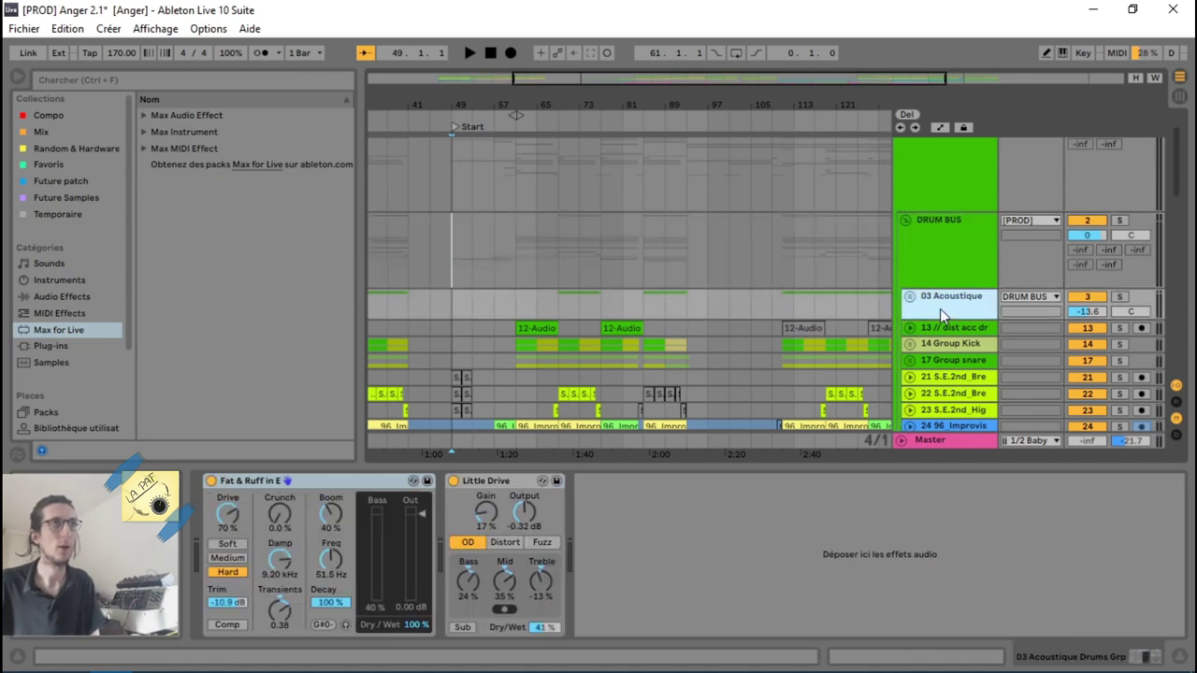
key("u")
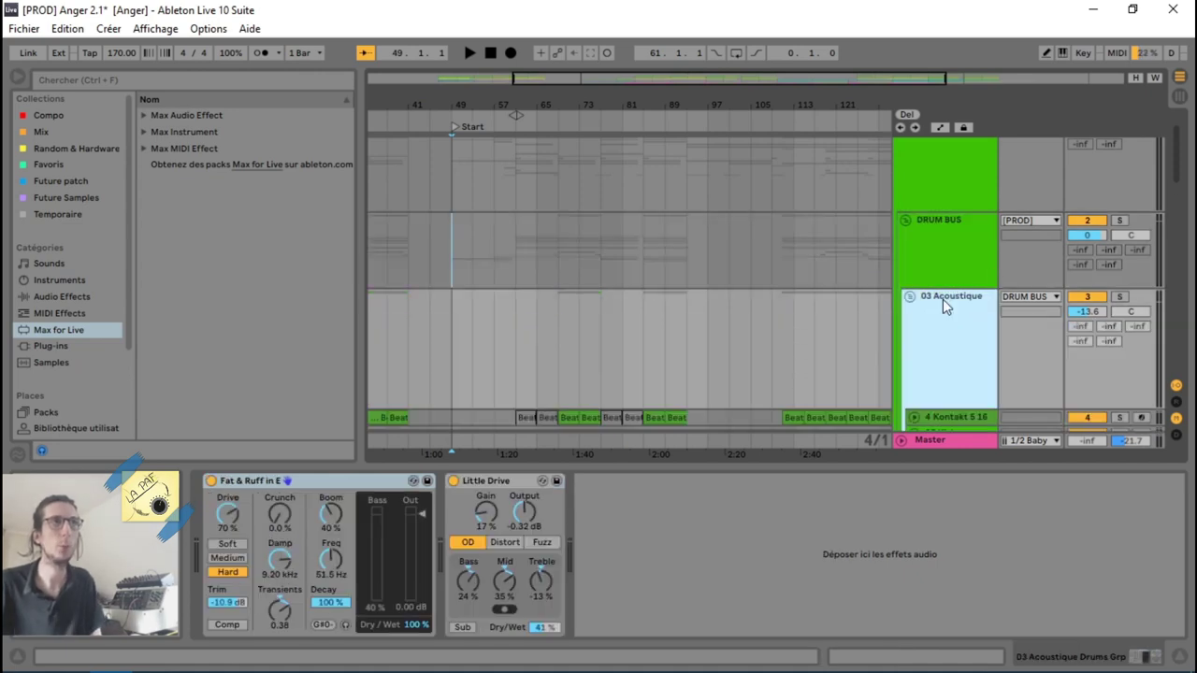
scroll(926, 299, "down", 1)
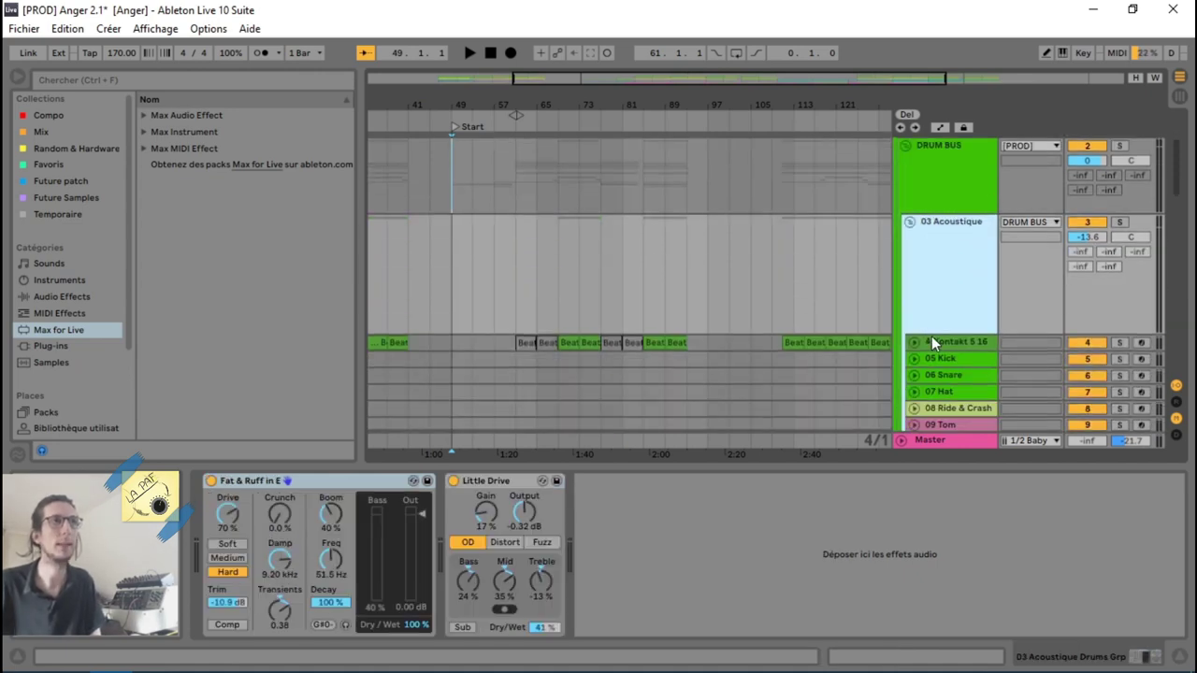
Step: Solo the 03 Acoustique group and start playback from bar 69
key("s")
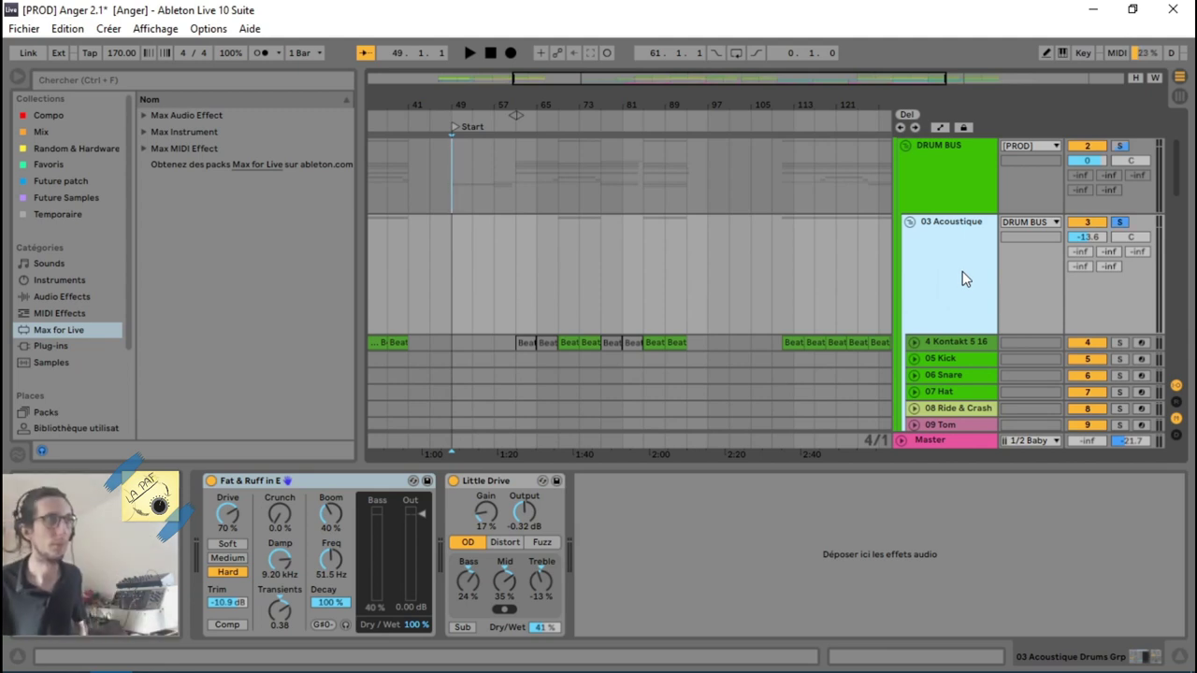
key("space")
key("space")
left_click(731, 291)
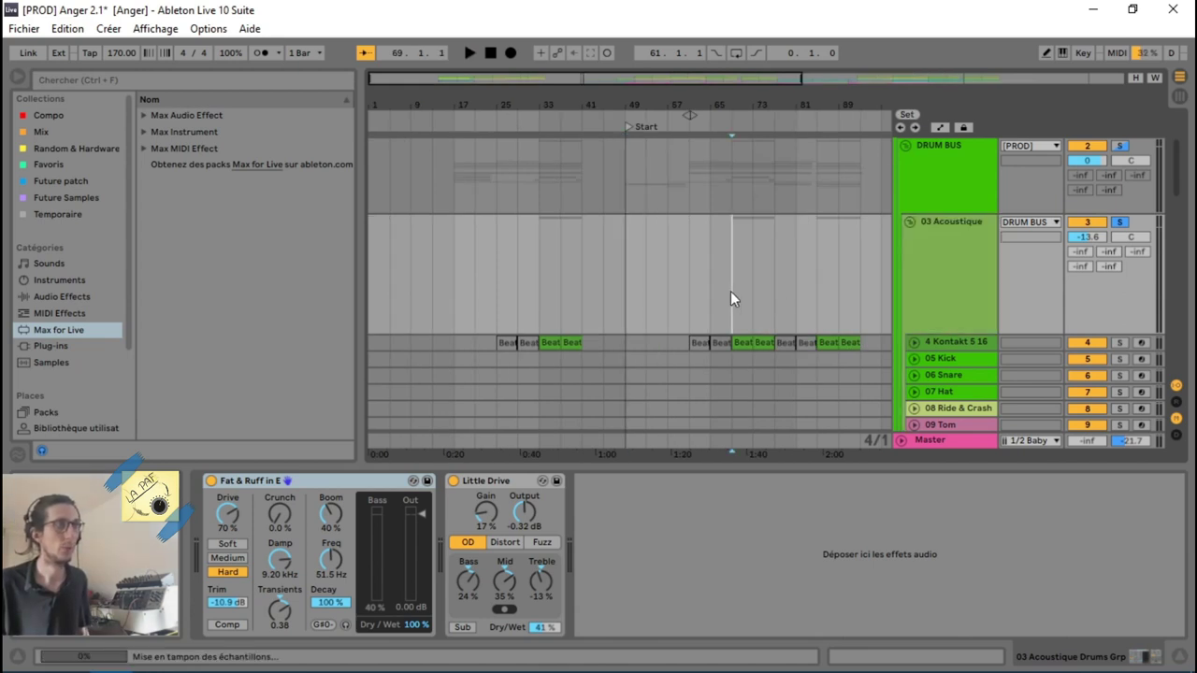
key("space")
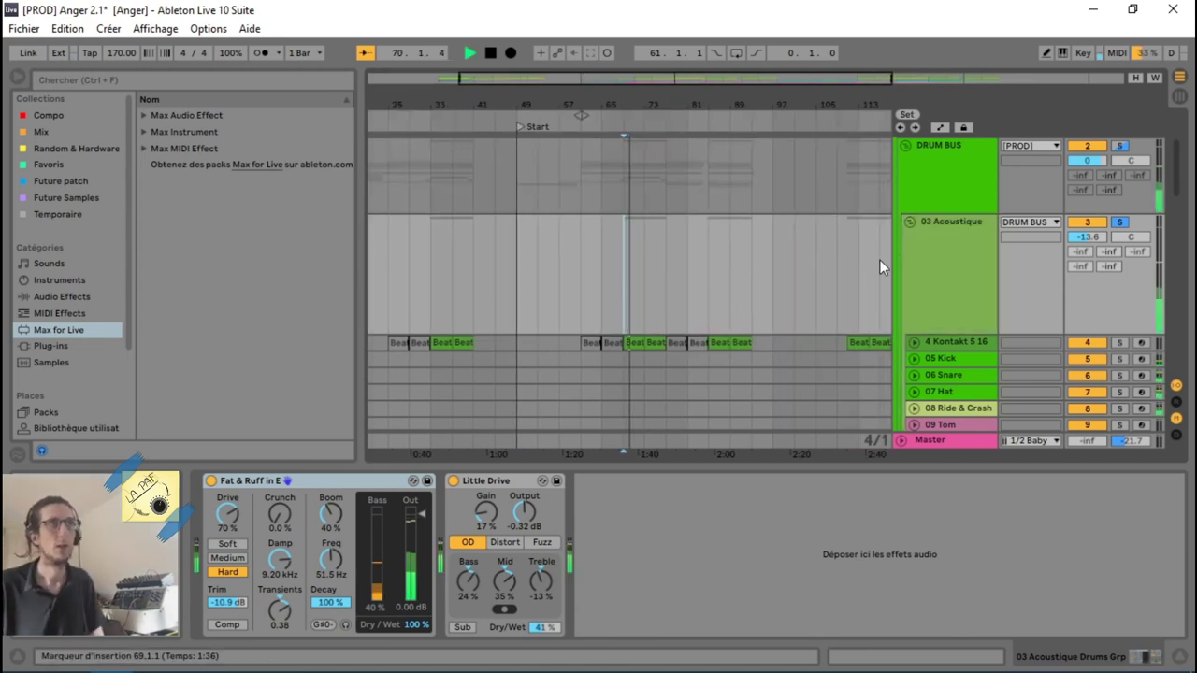
Step: View the kick, snare and hat tracks of the acoustic drums, and solo the 08 Ride & Crash track
scroll(879, 259, "down", 3)
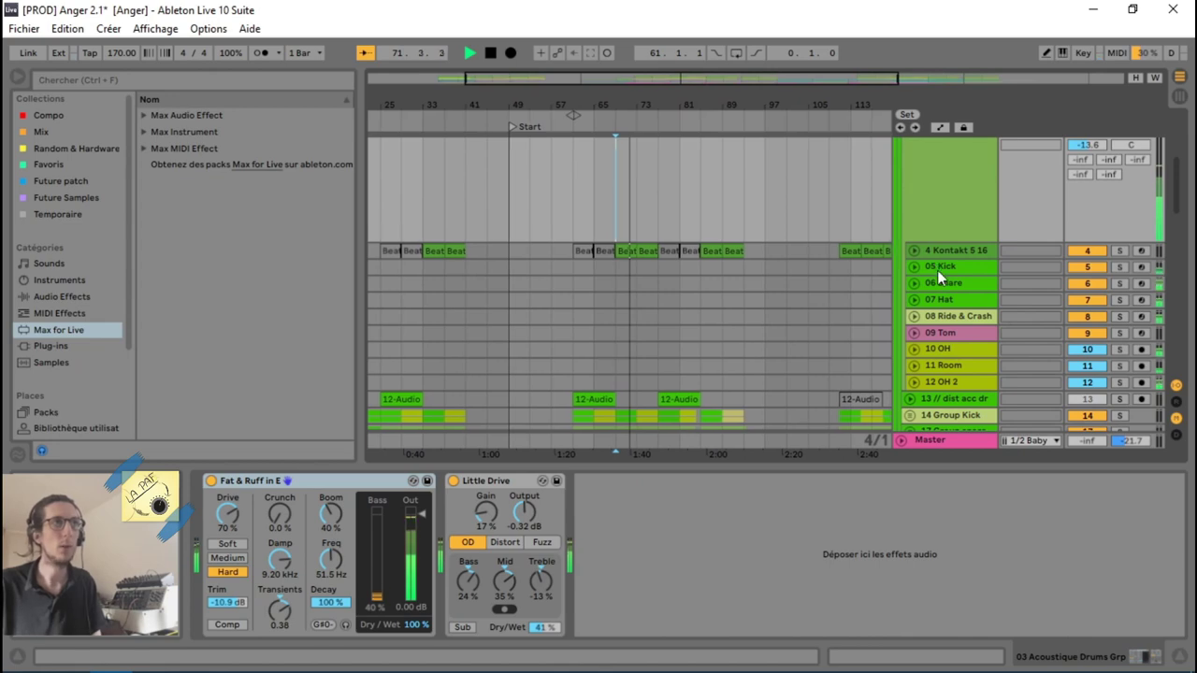
left_click(938, 268)
left_click(941, 283)
left_click(947, 301)
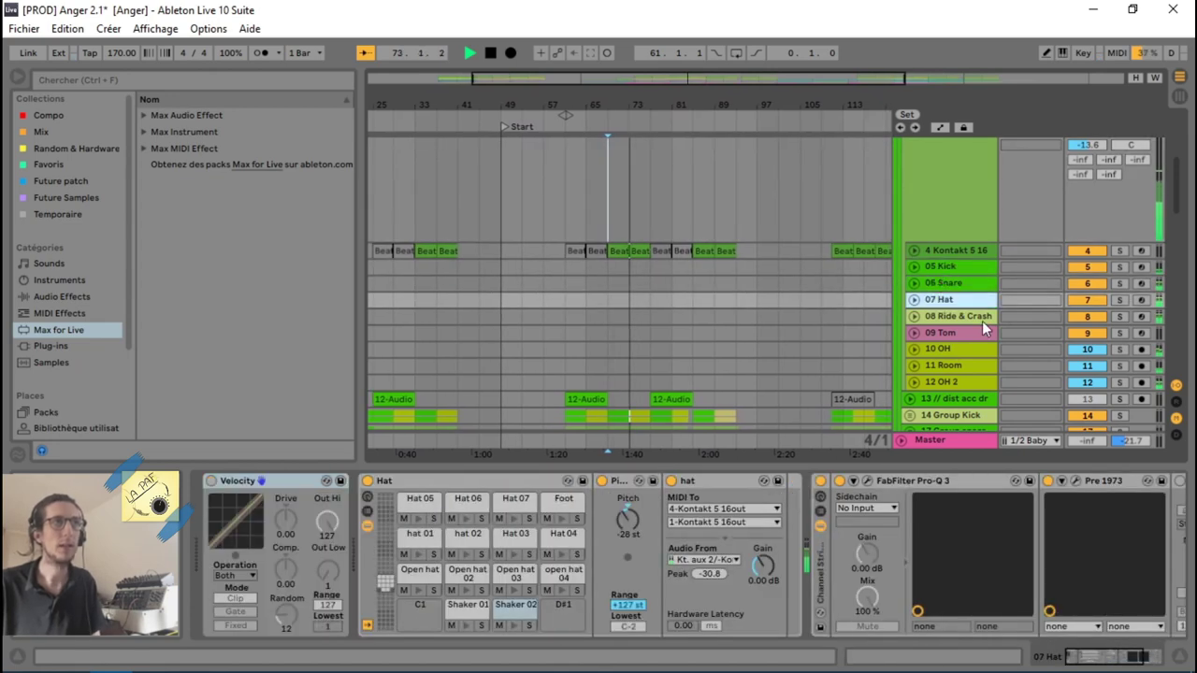
left_click(982, 318)
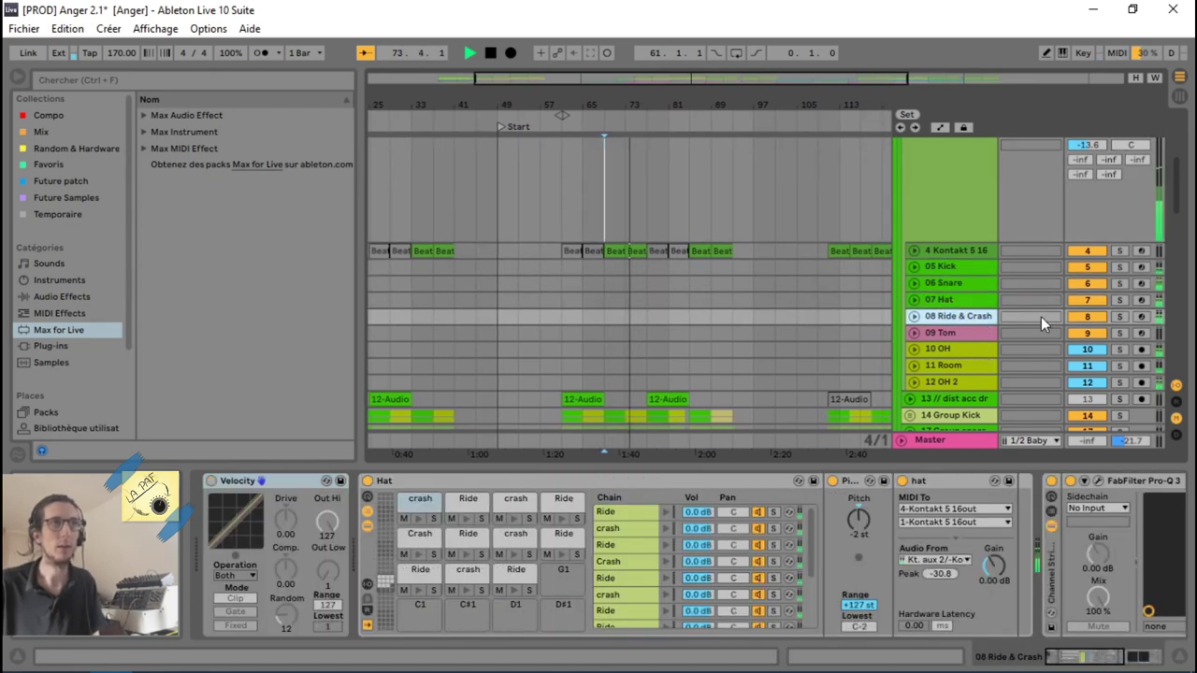
left_click(1119, 317)
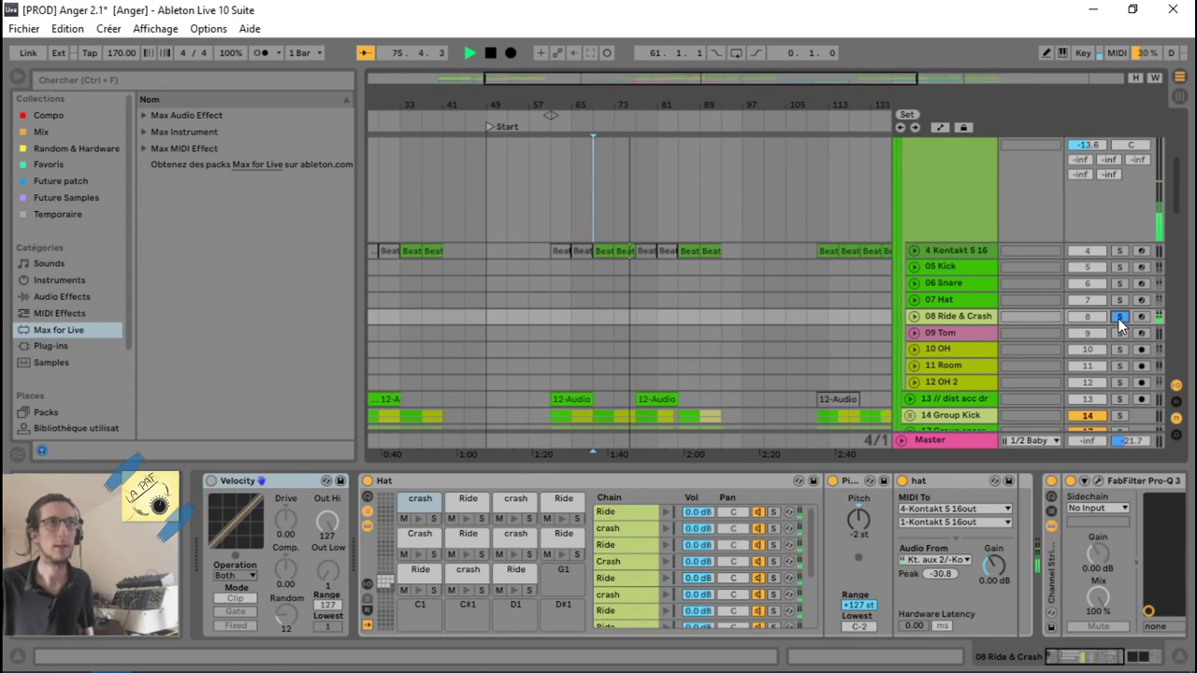
scroll(1089, 247, "up", 2)
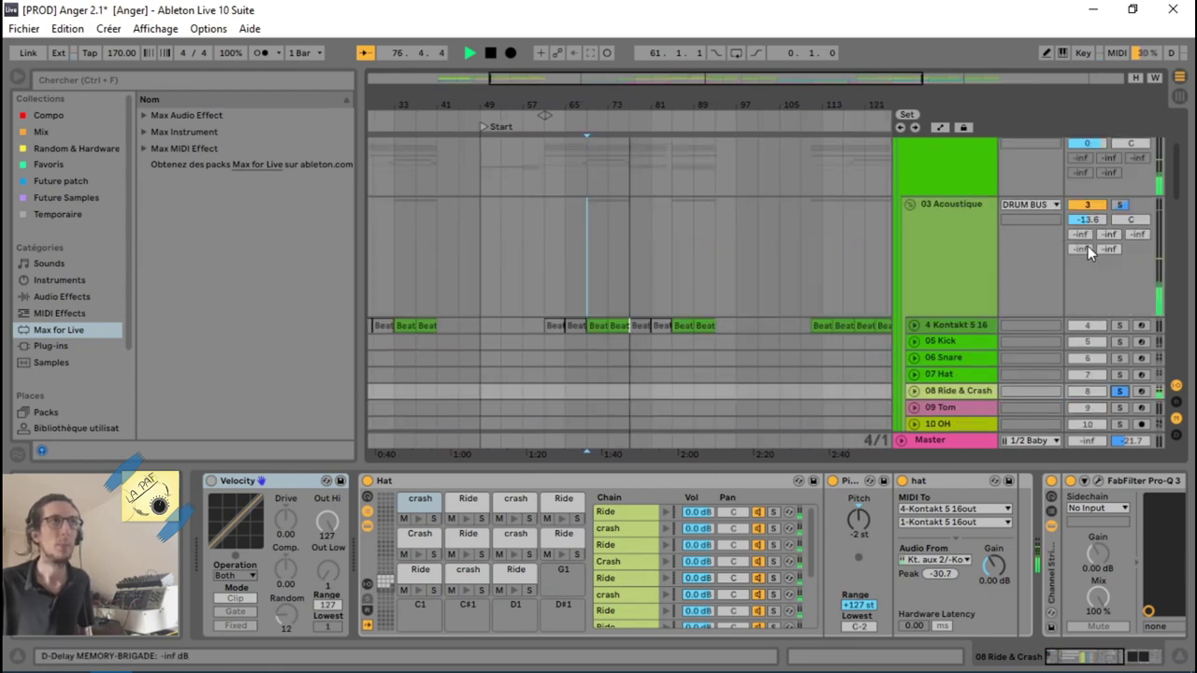
Step: Solo the whole 03 Acoustique group instead of the ride track, and step through its tracks from 05 Kick to 09 Tom
left_click(1121, 205)
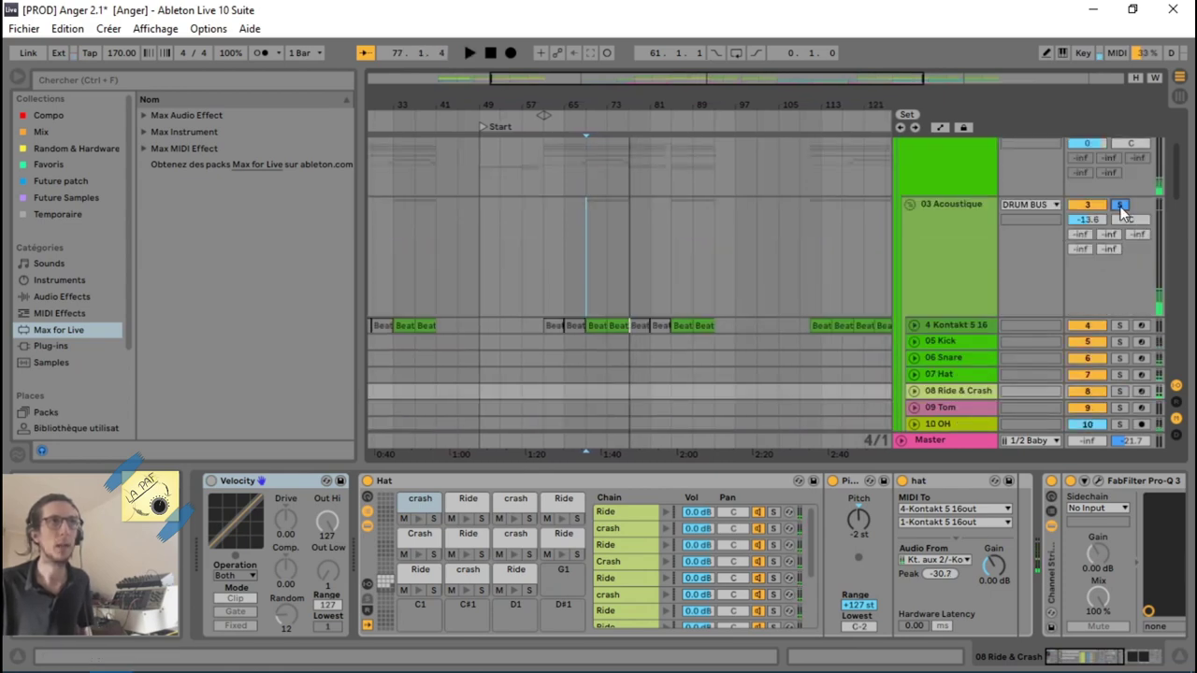
left_click(941, 340)
key("Down")
key("Down")
key("Down")
key("Down")
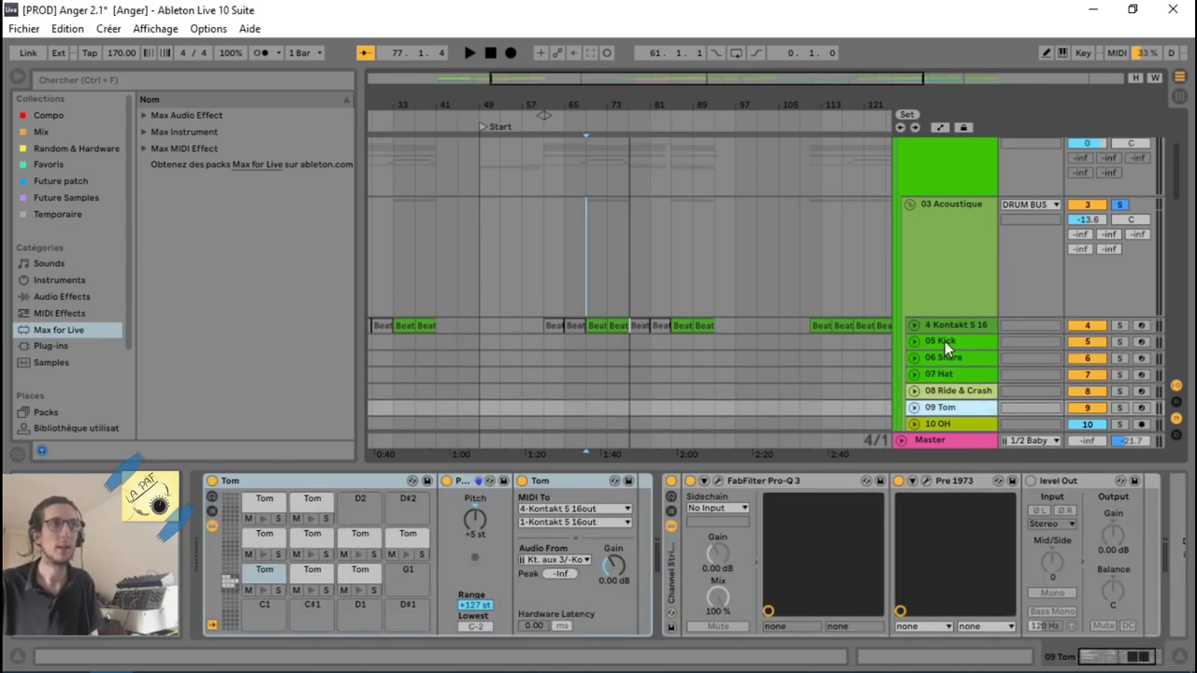
Step: Remove the ## numbering prefix from the 03 Acoustique group's name, leaving Acoustique Drums Grp
left_click(942, 283)
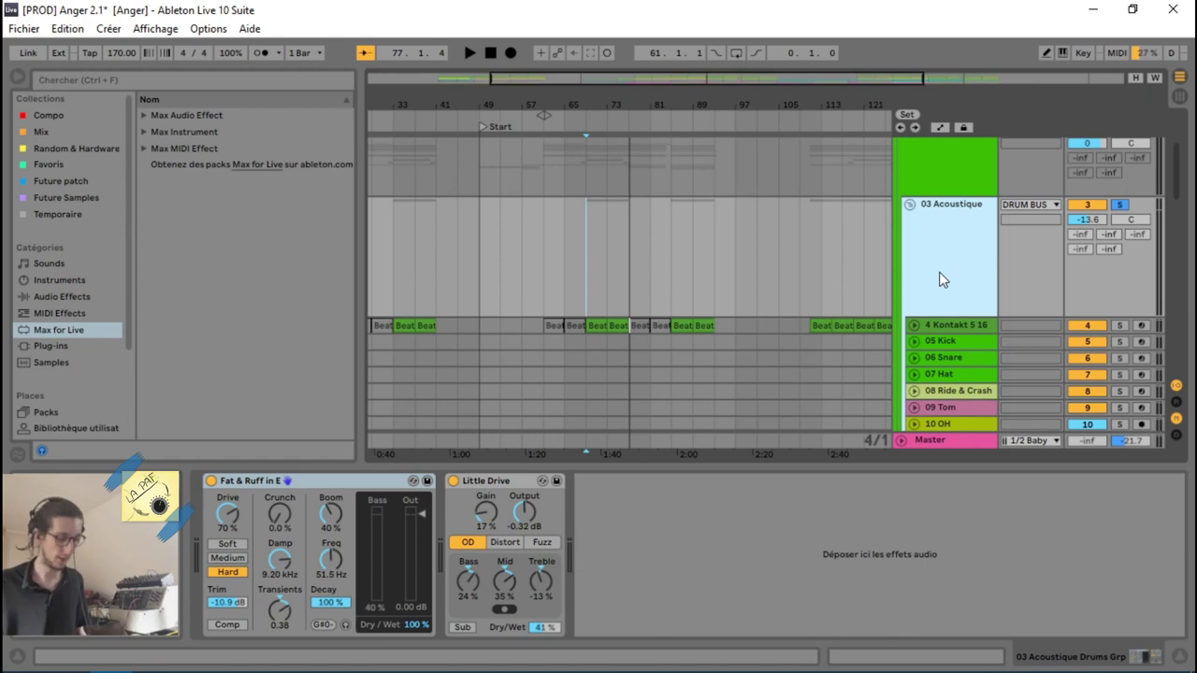
key("ctrl+r")
key("Home")
key("shift+Right")
key("shift+Right")
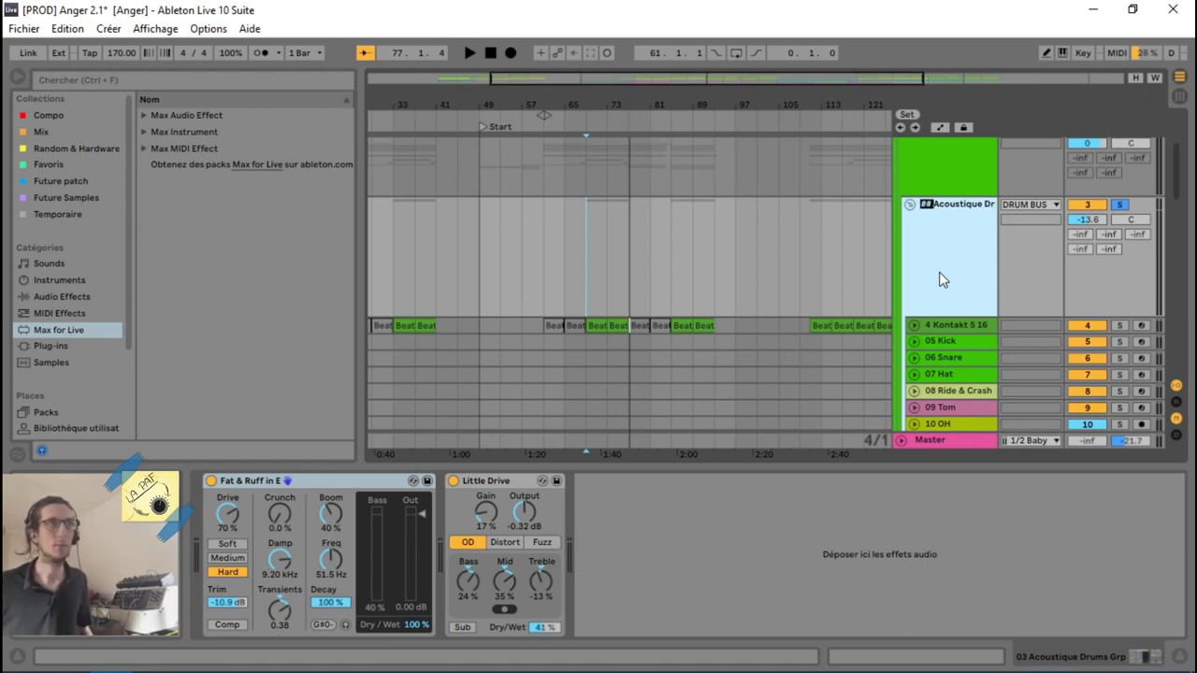
key("Delete")
key("Delete")
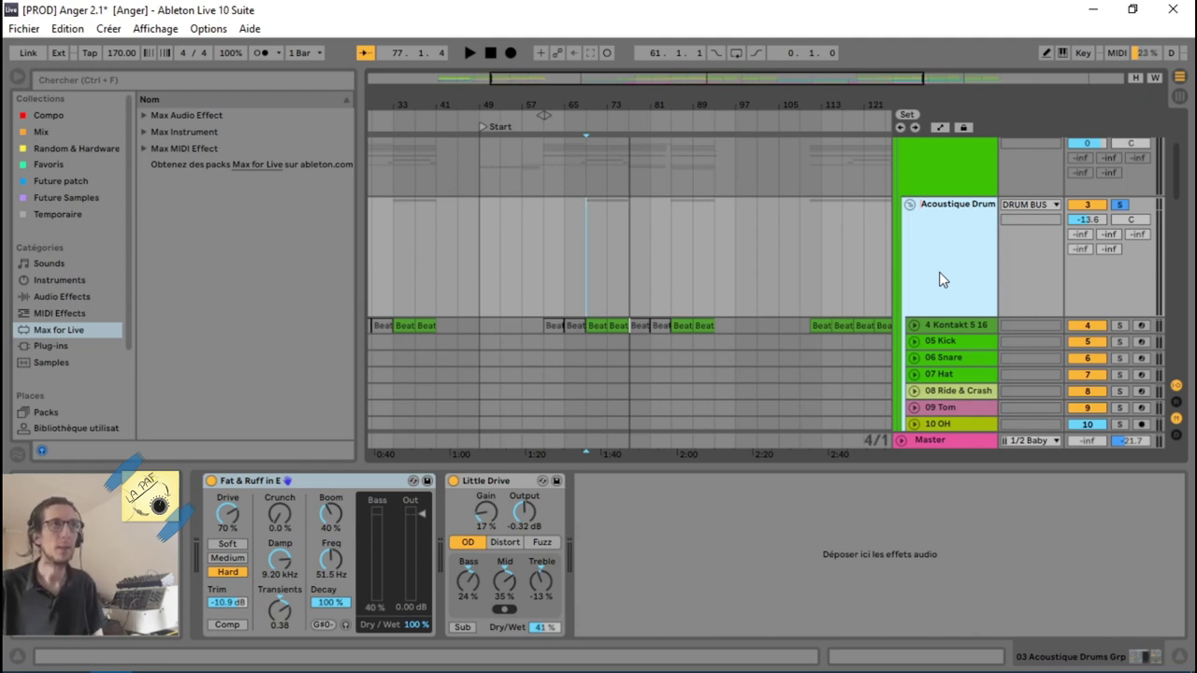
key("Return")
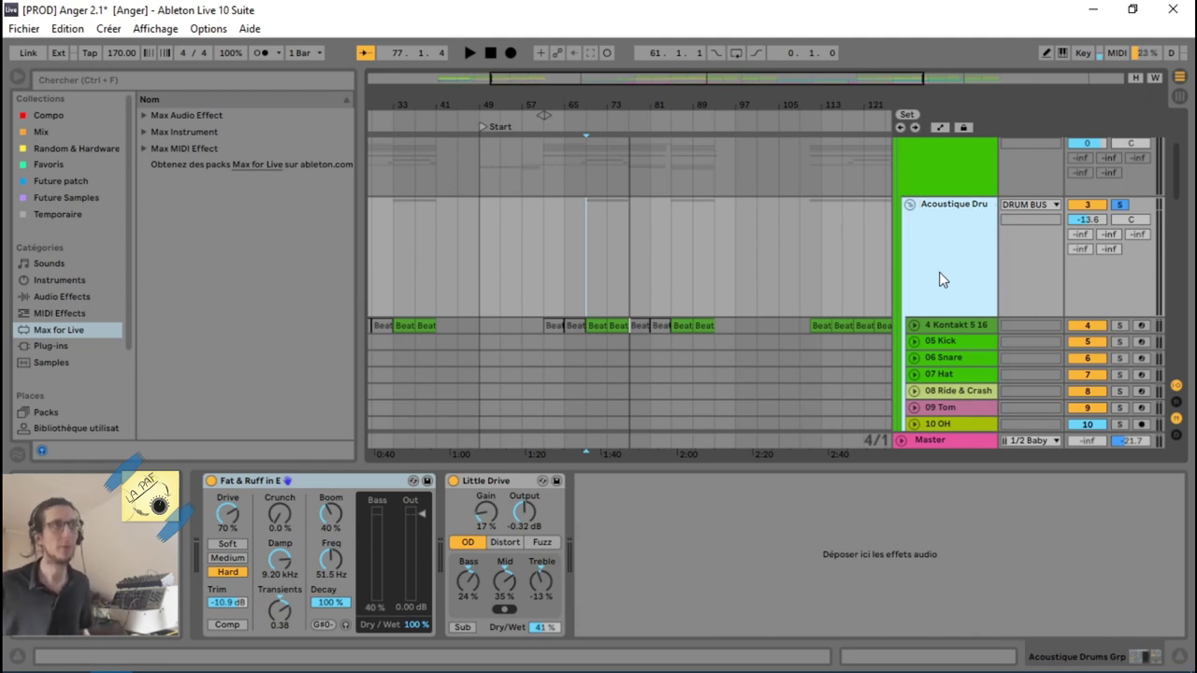
Step: Unfold the Kontakt track of the acoustic drums and strip the # prefix from its name, leaving Kontakt 5 16out
left_click(958, 339)
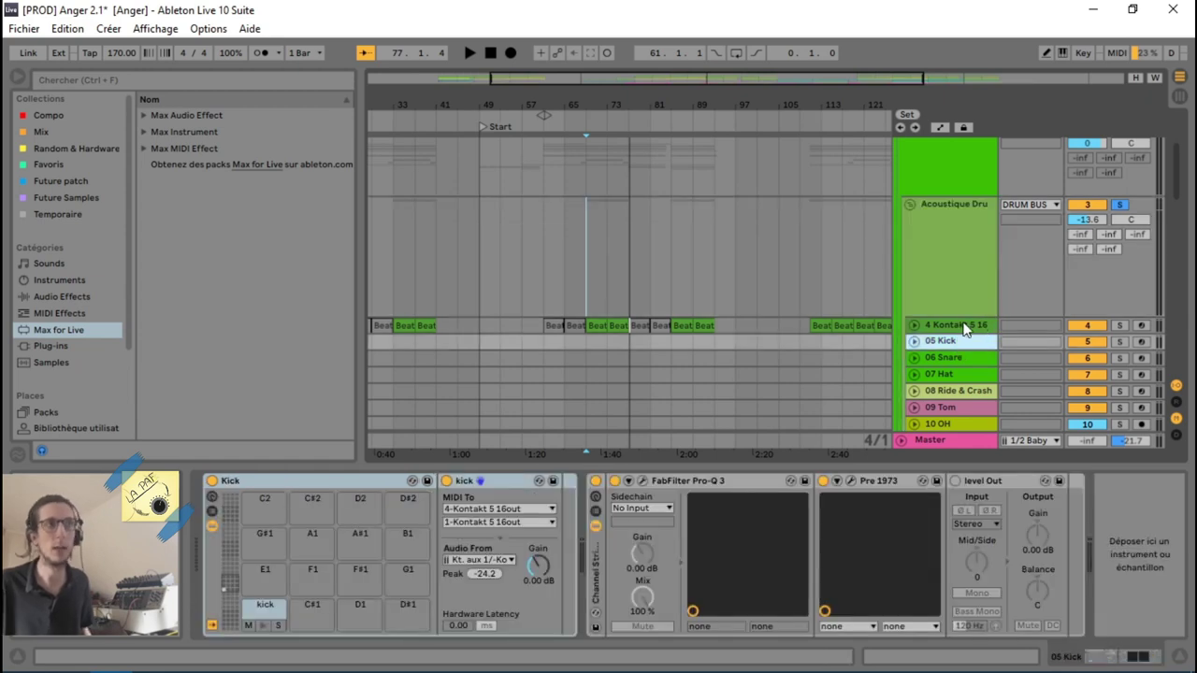
left_click(944, 283)
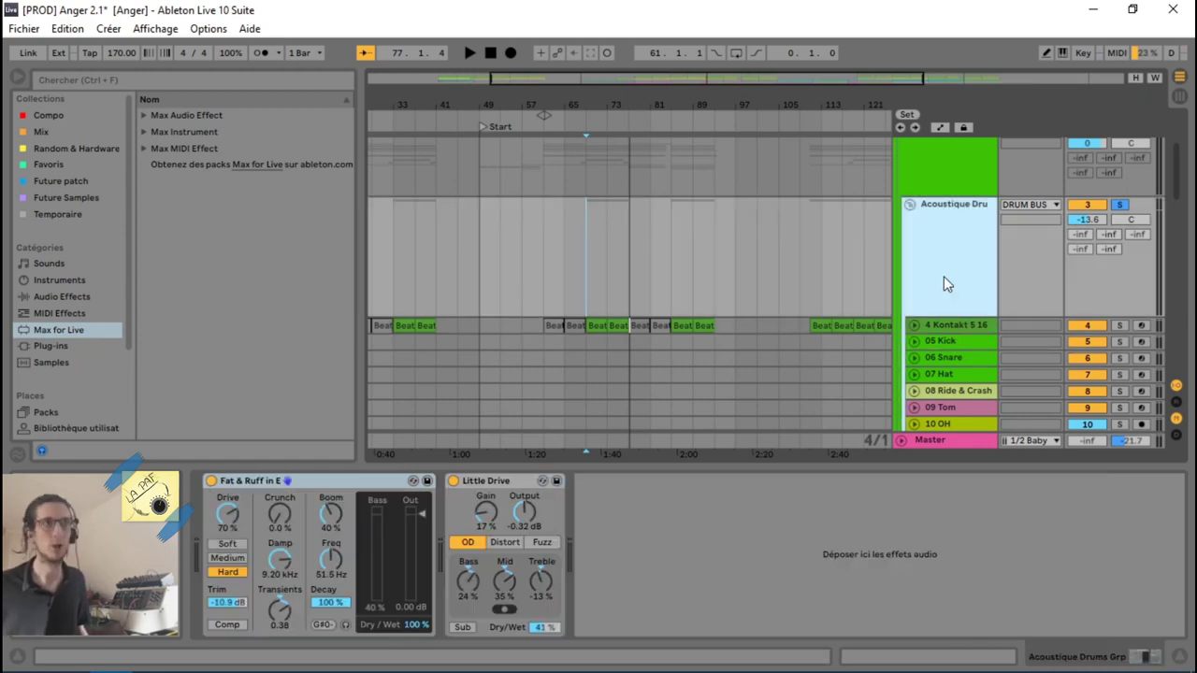
key("ctrl+r")
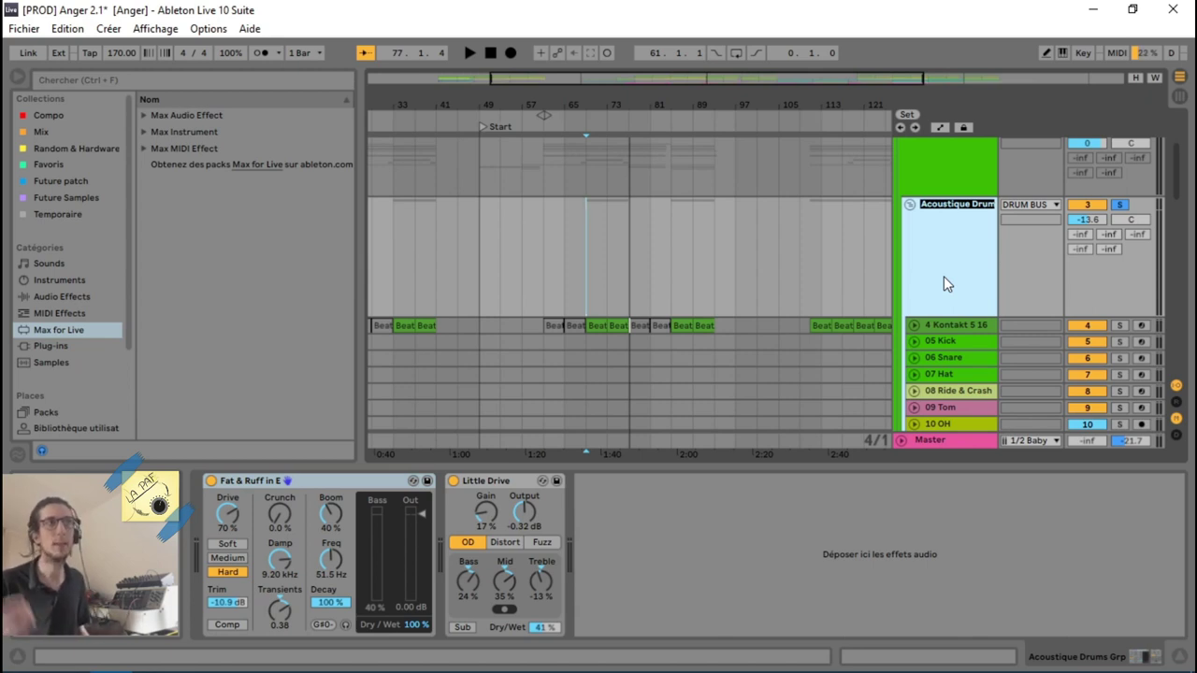
key("Tab")
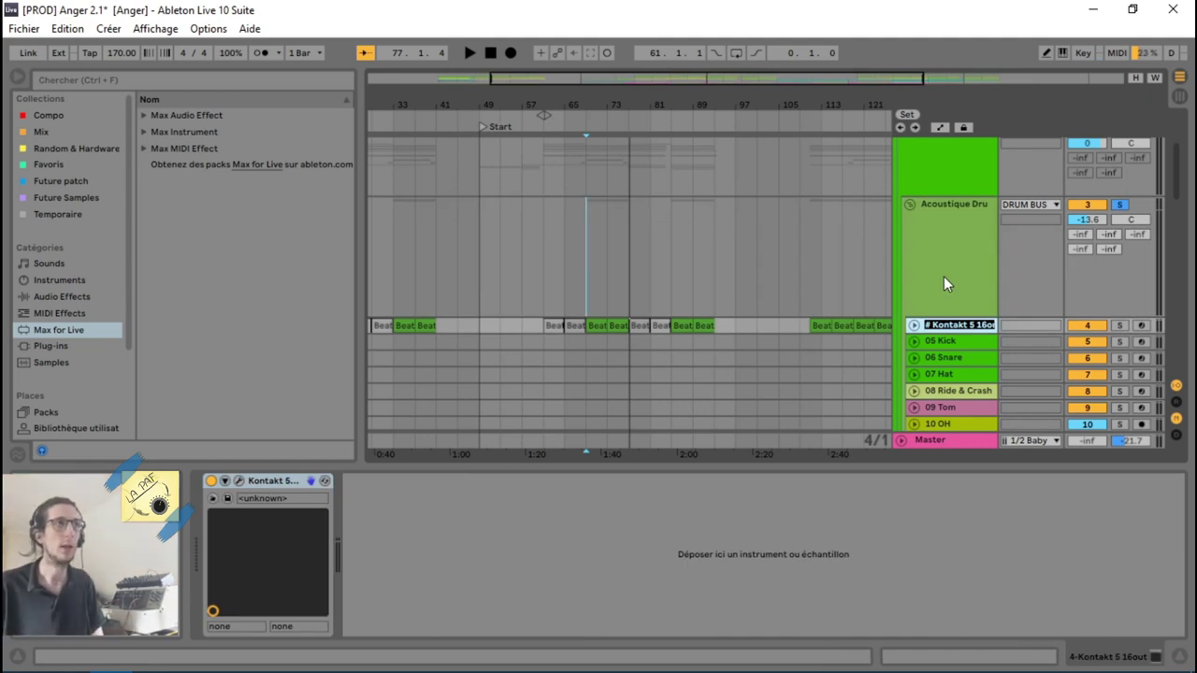
left_click(914, 324)
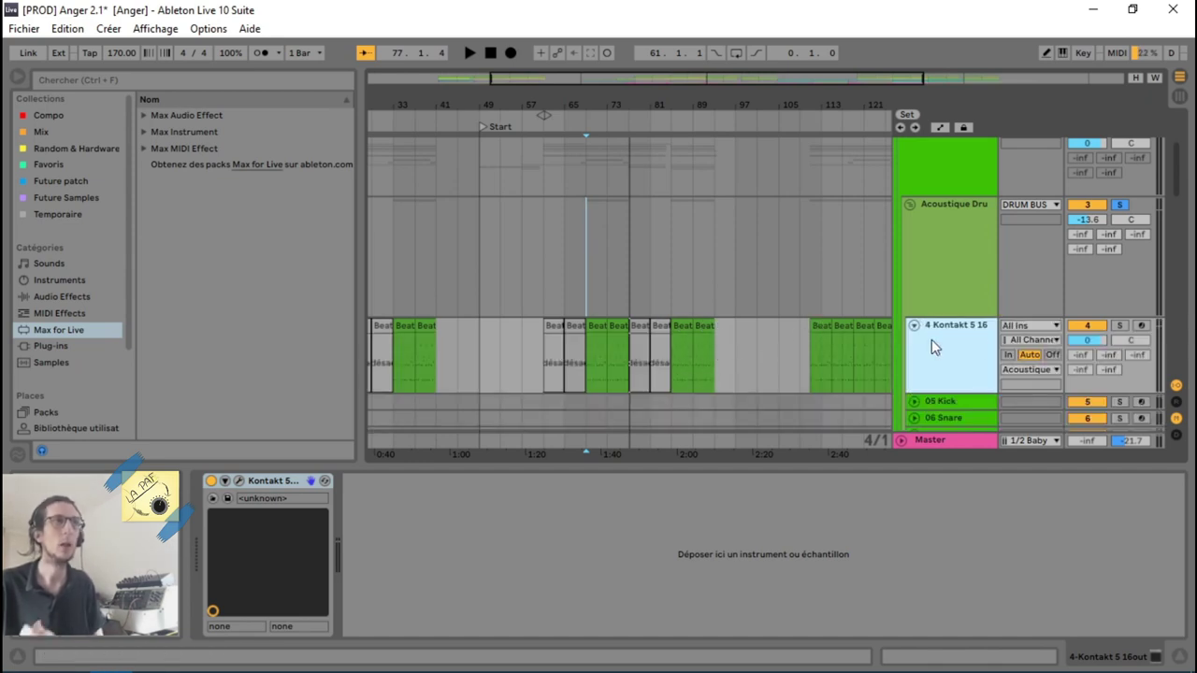
key("ctrl+r")
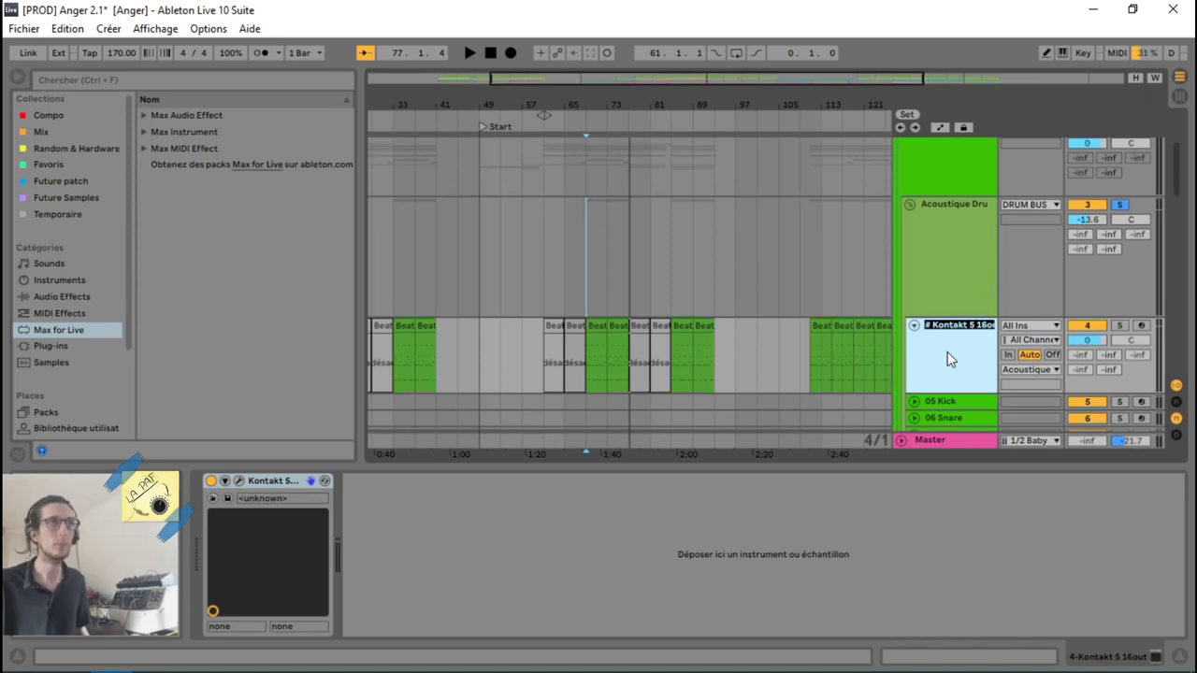
key("Left")
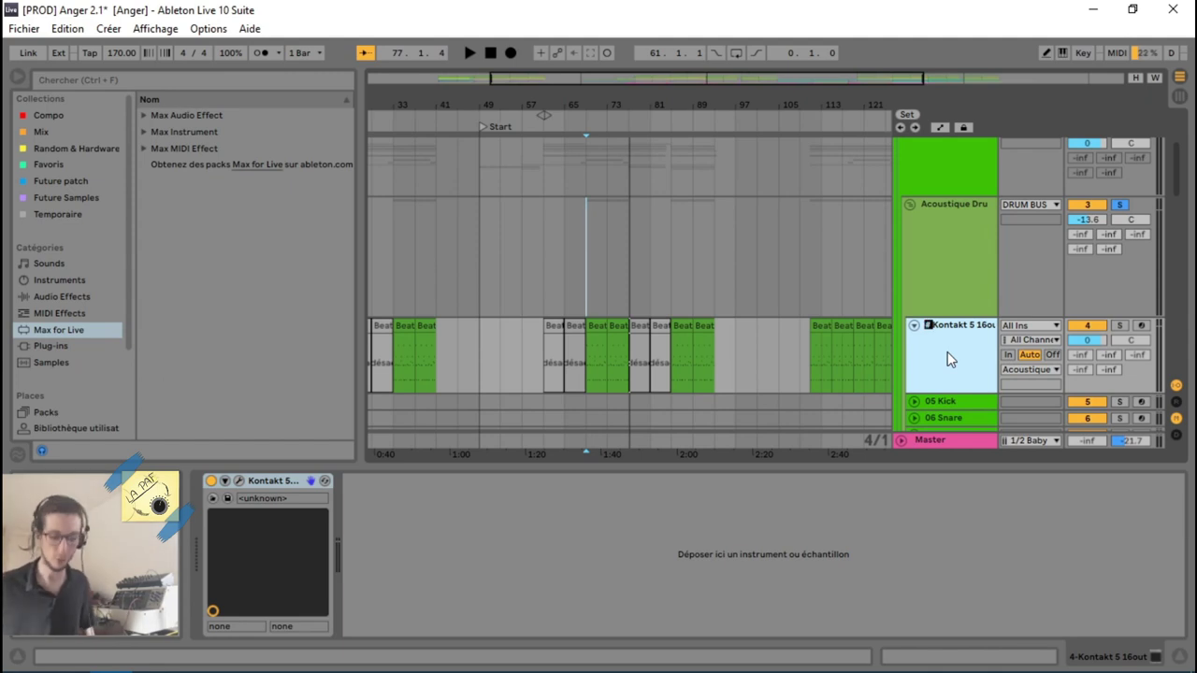
key("Return")
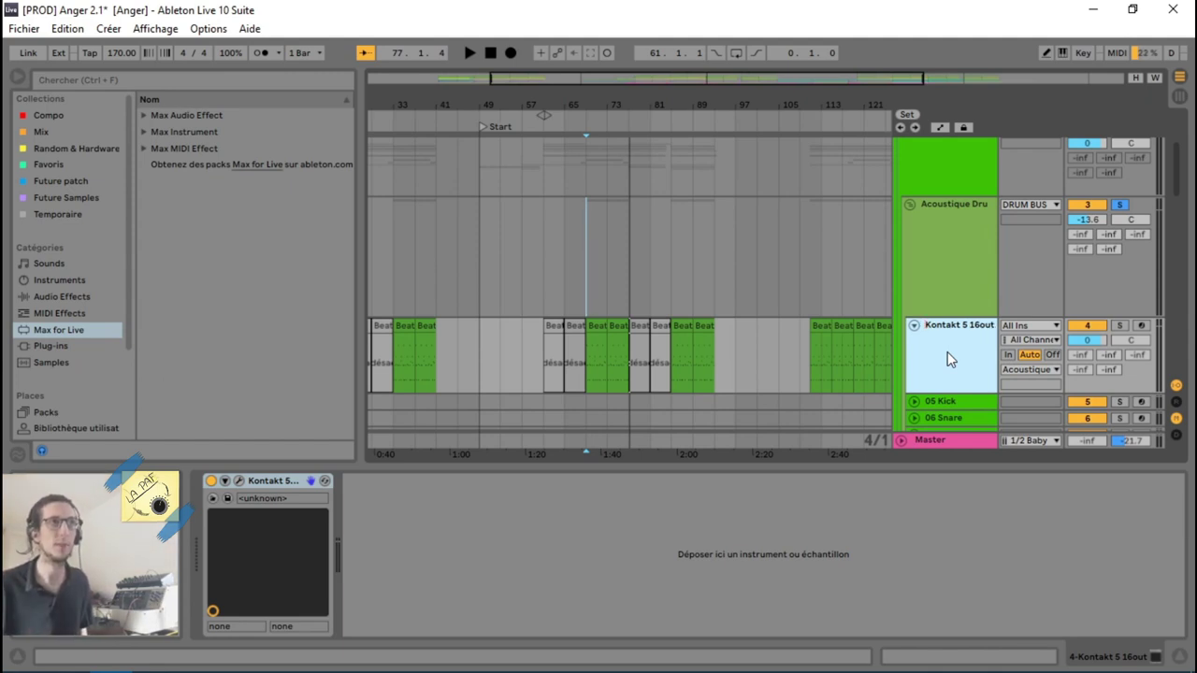
Step: Check the number prefixes in the names of the tracks from 05 Kick down to 14 Group Kick
scroll(947, 352, "down", 2)
key("Tab")
key("Tab")
key("Tab")
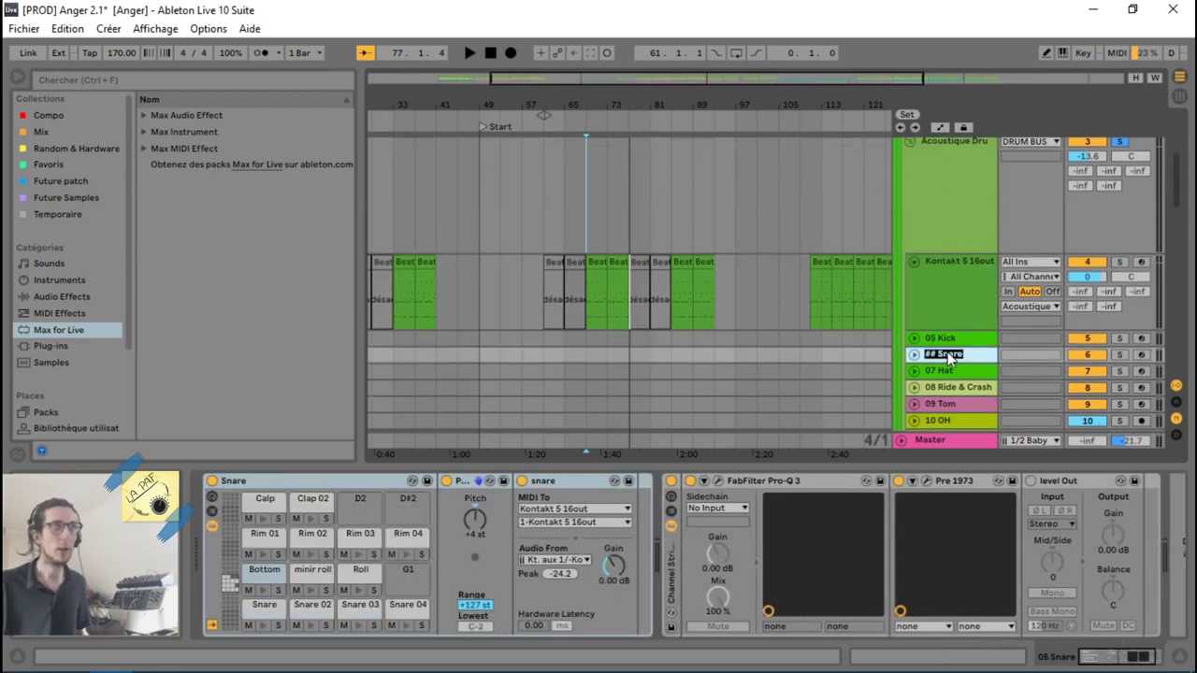
key("Tab")
key("Tab")
key("Tab")
key("Tab")
key("Tab")
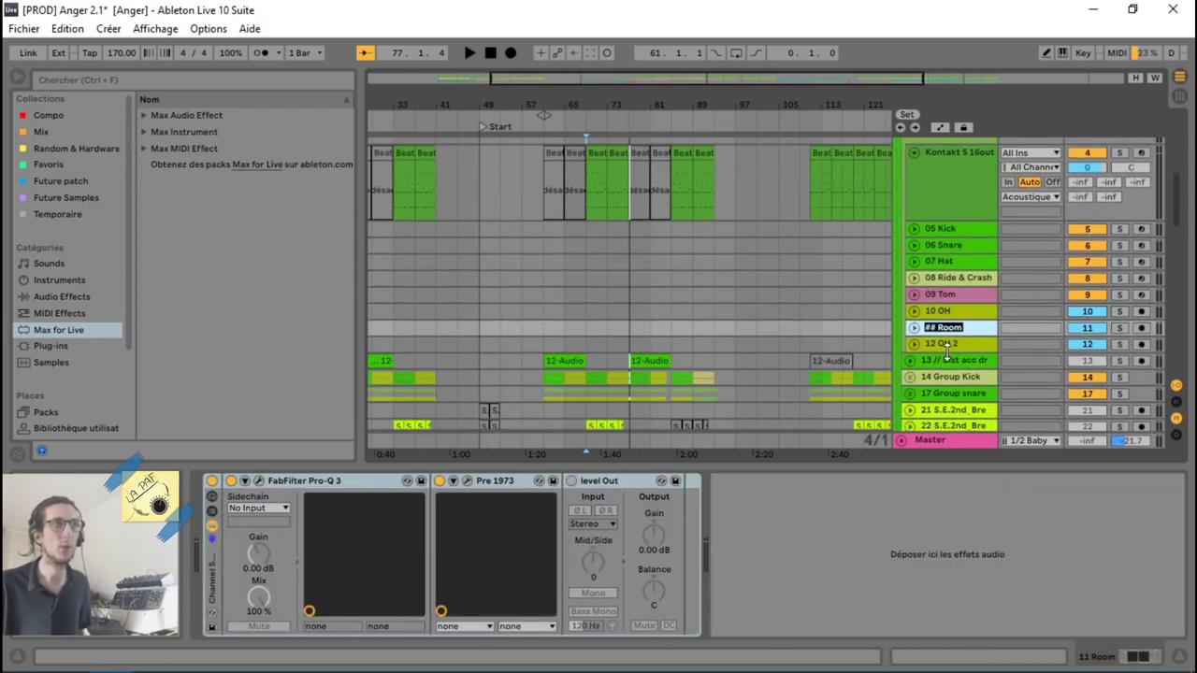
key("Tab")
key("Tab")
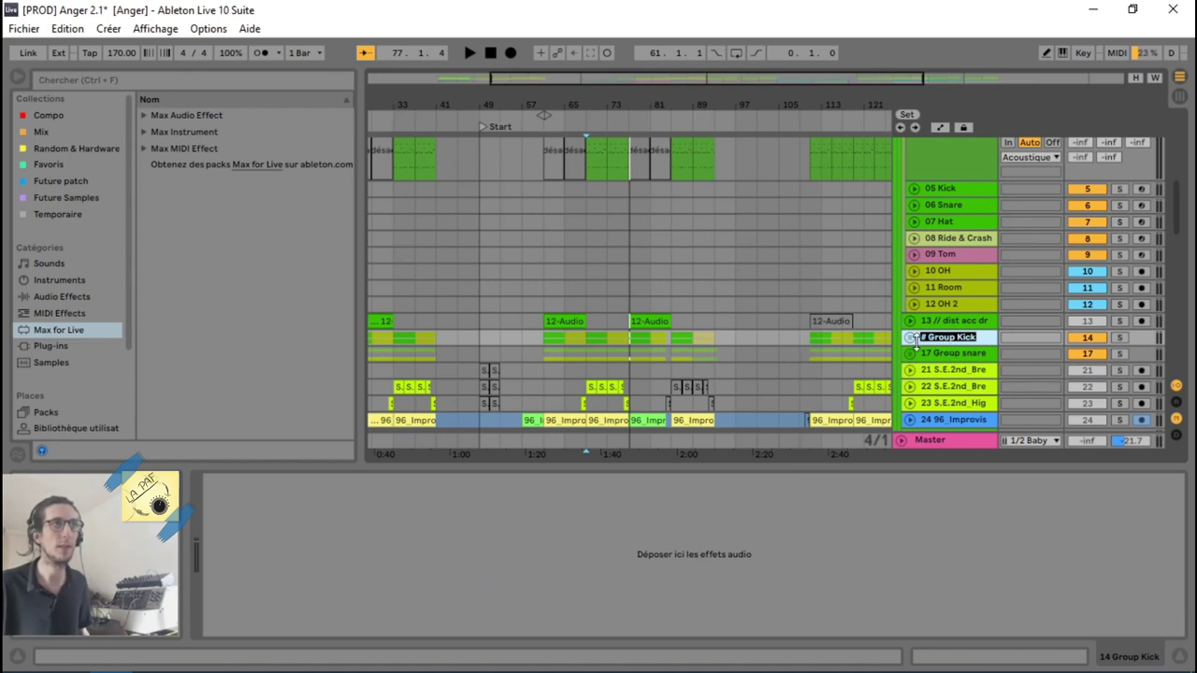
Step: Unfold the 14 Group Kick group and remove the # numbering prefix from its name
left_click(910, 337)
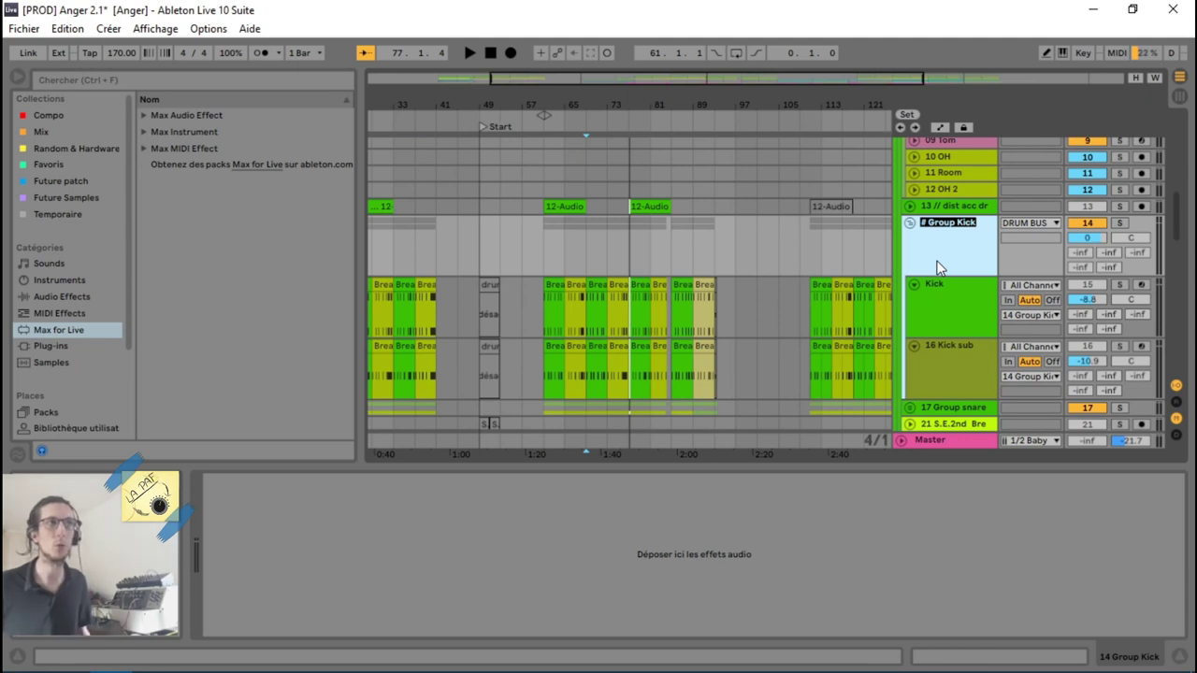
key("ctrl+r")
key("Left")
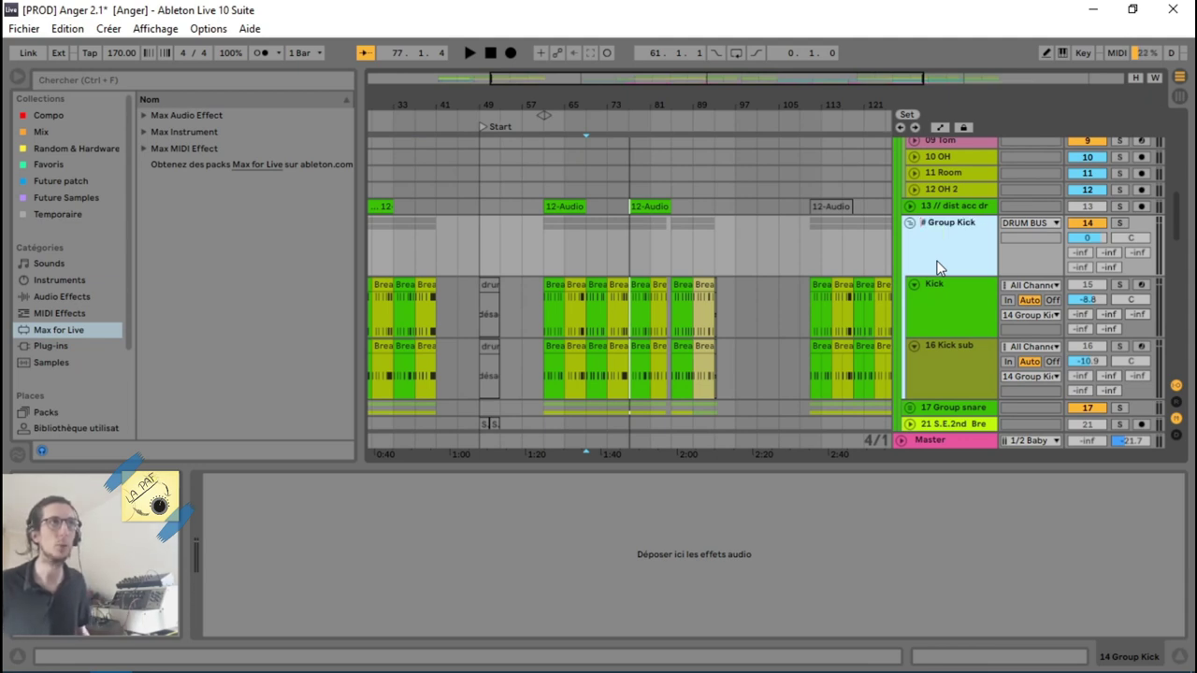
key("shift+Right")
key("shift+Right")
key("BackSpace")
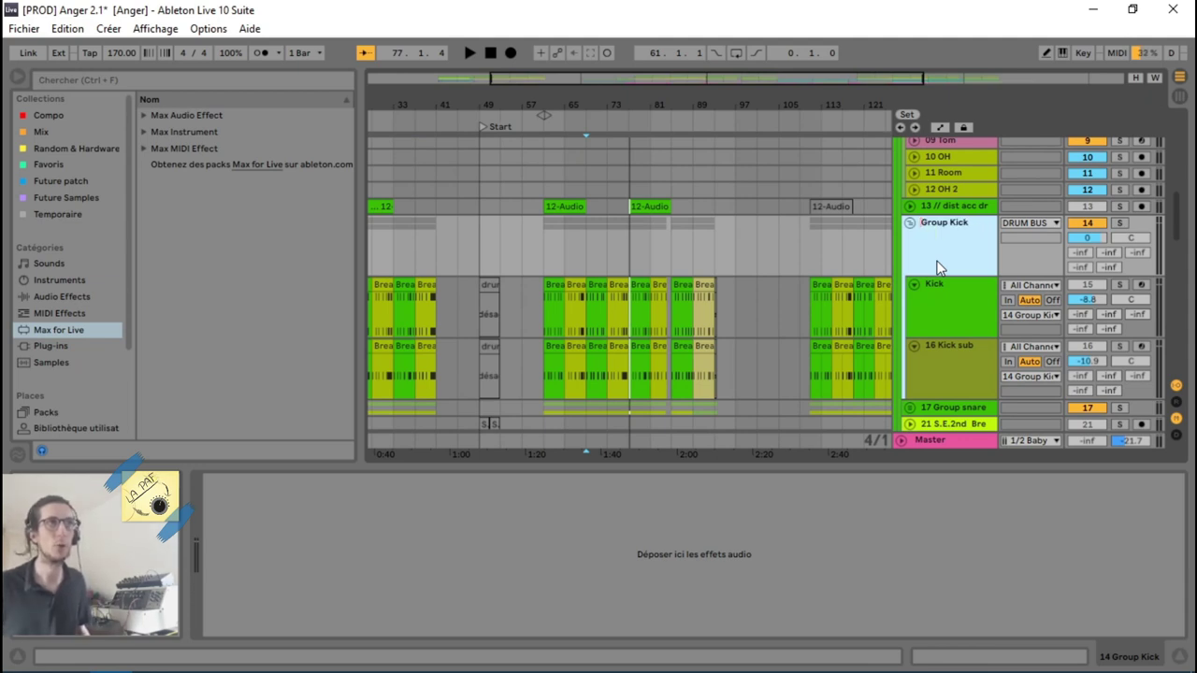
Step: Number the two tracks inside Group Kick as 15 Kick and 16 Kick sub
key("Tab")
key("Left")
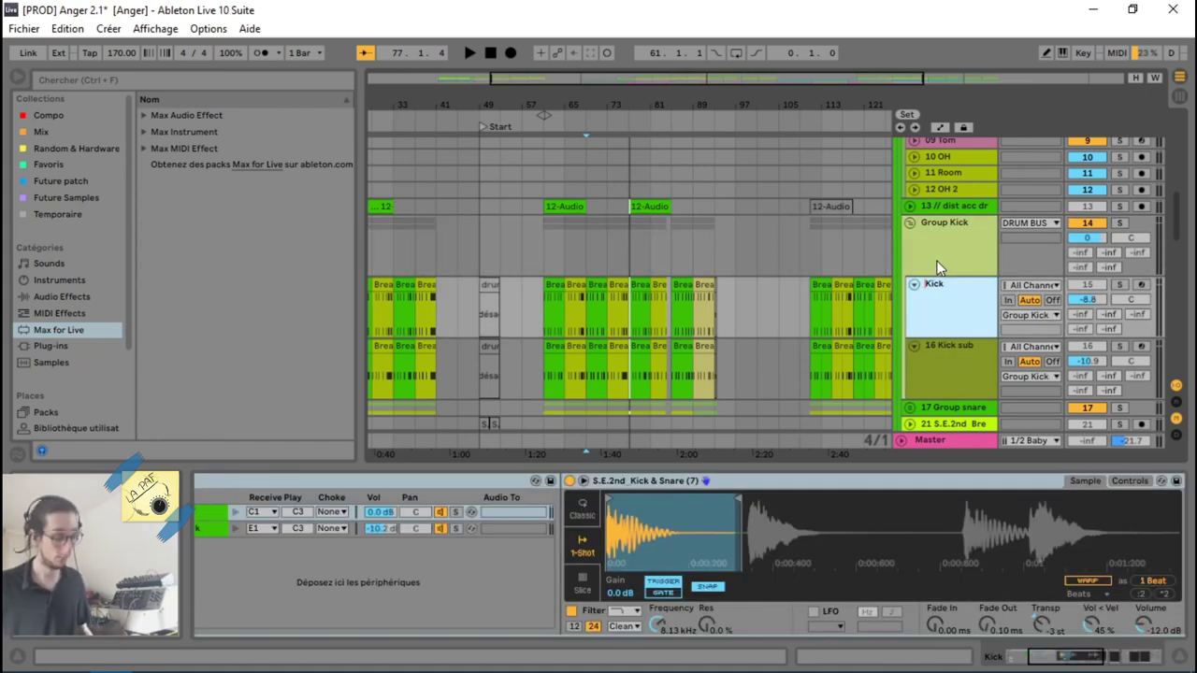
type("15")
key("Tab")
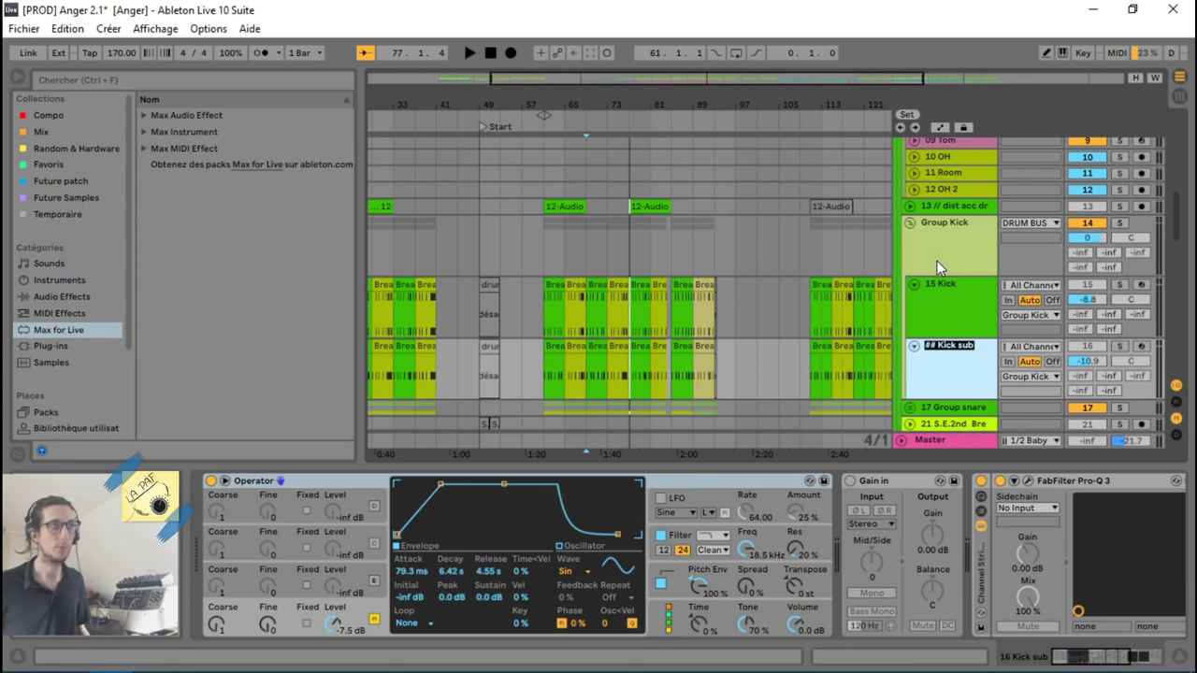
type("16 Kick sub")
key("Return")
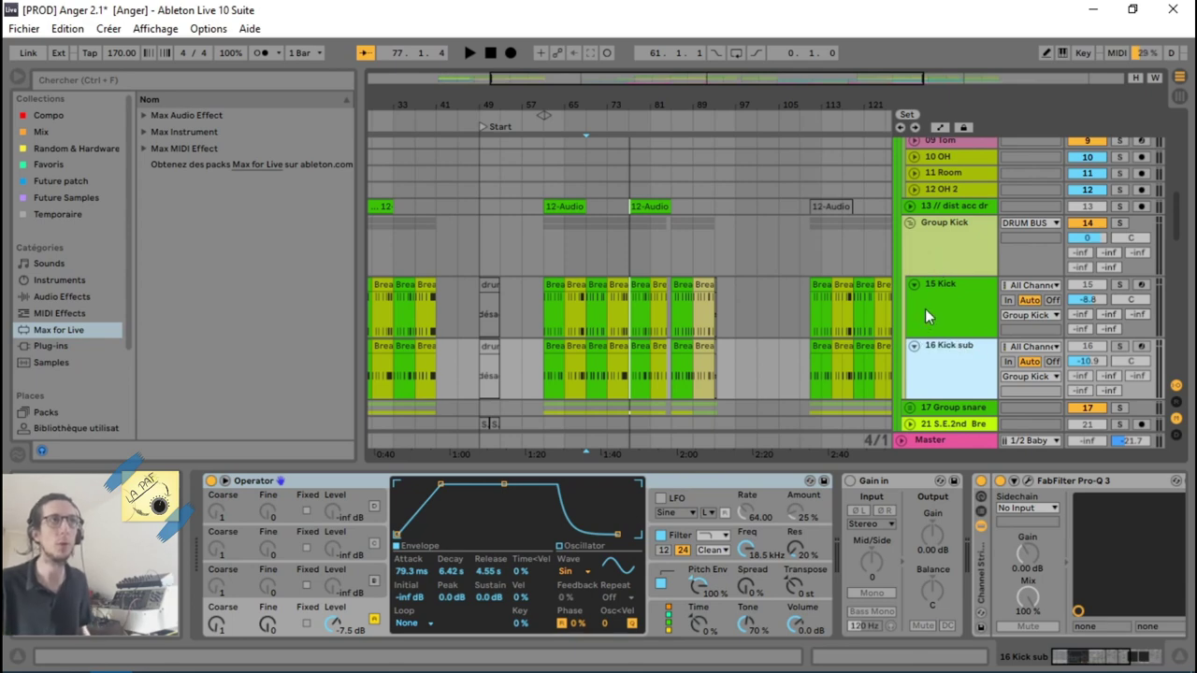
Step: Compare the Group Kick group with its 15 Kick and 16 Kick sub tracks
left_click(949, 304)
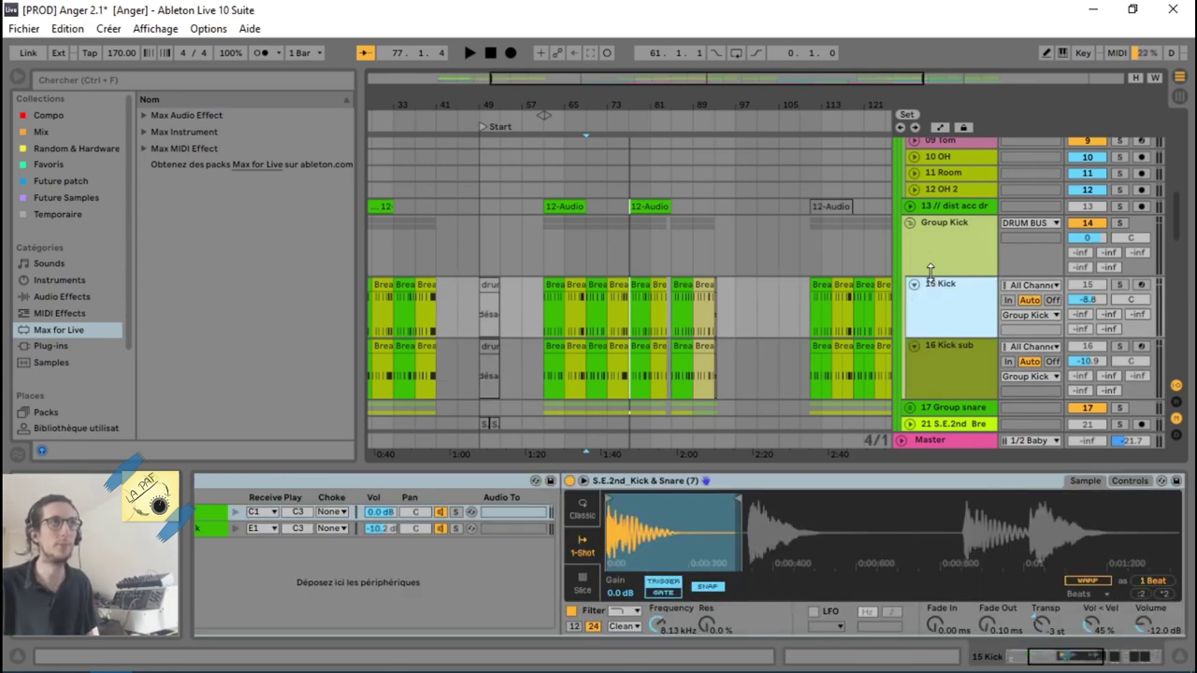
left_click(949, 245)
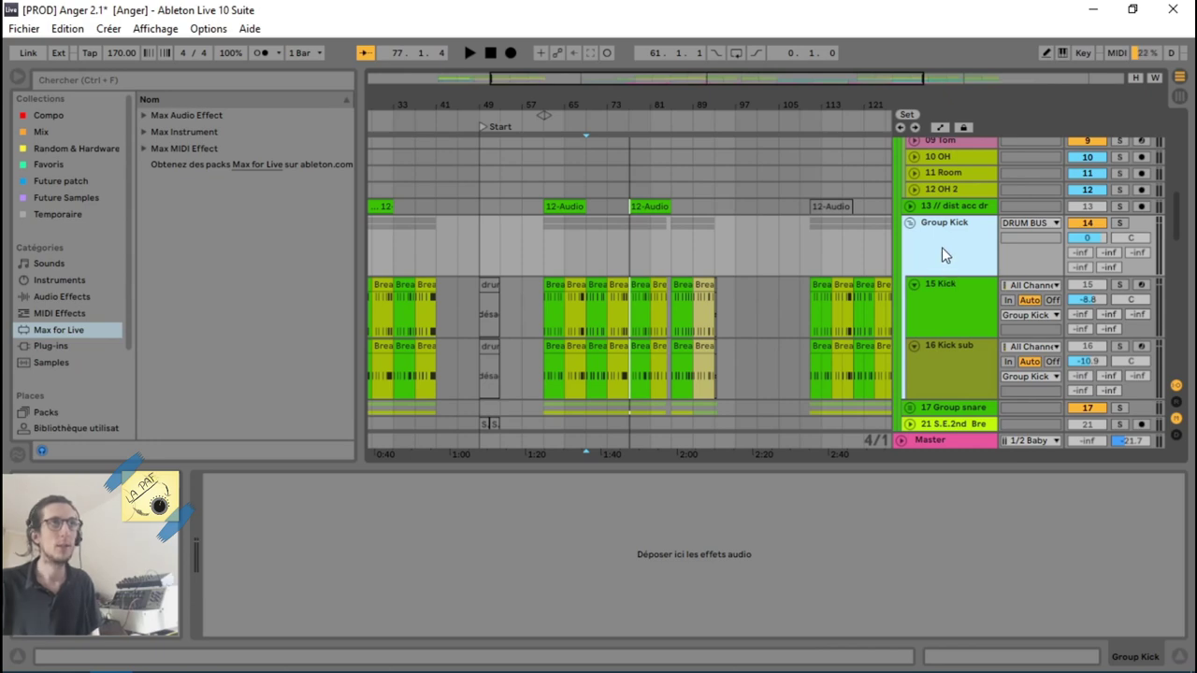
left_click(937, 308)
left_click(940, 354)
left_click(948, 308)
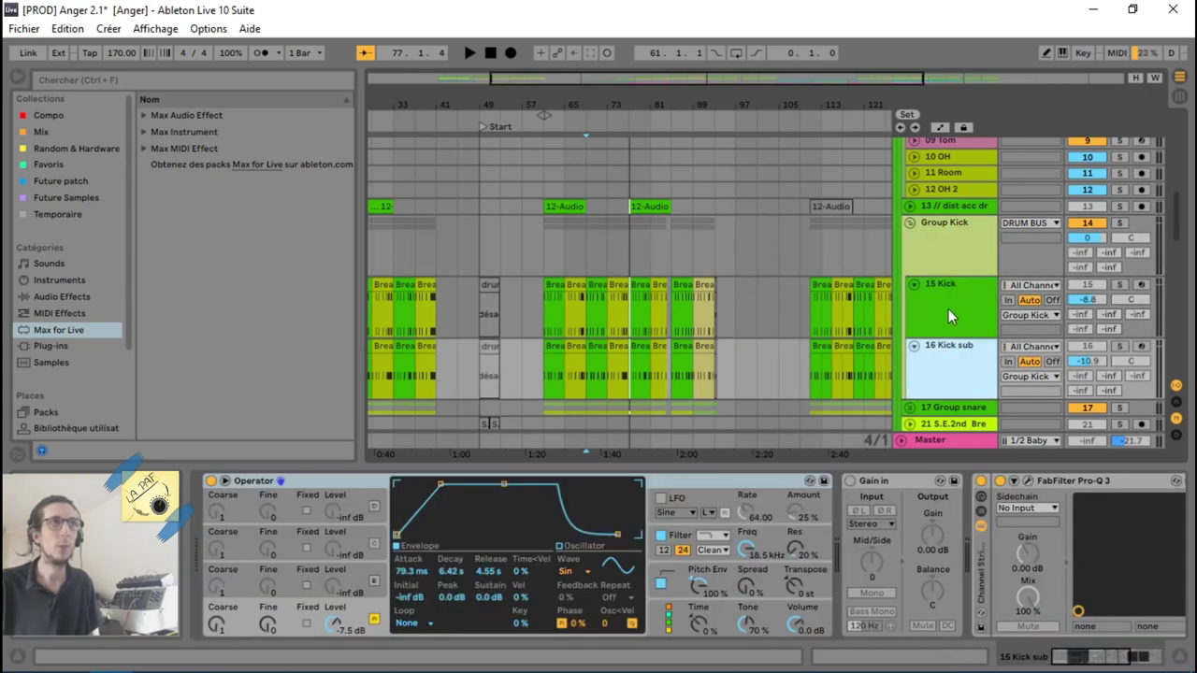
left_click(944, 258)
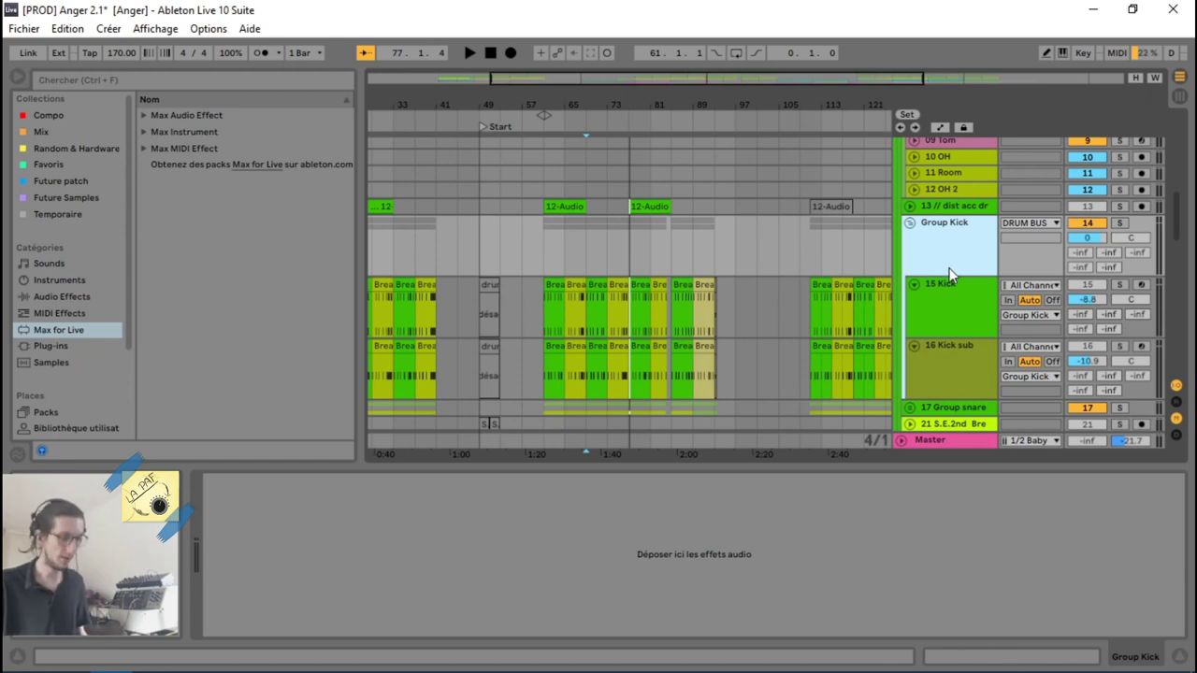
left_click(944, 314)
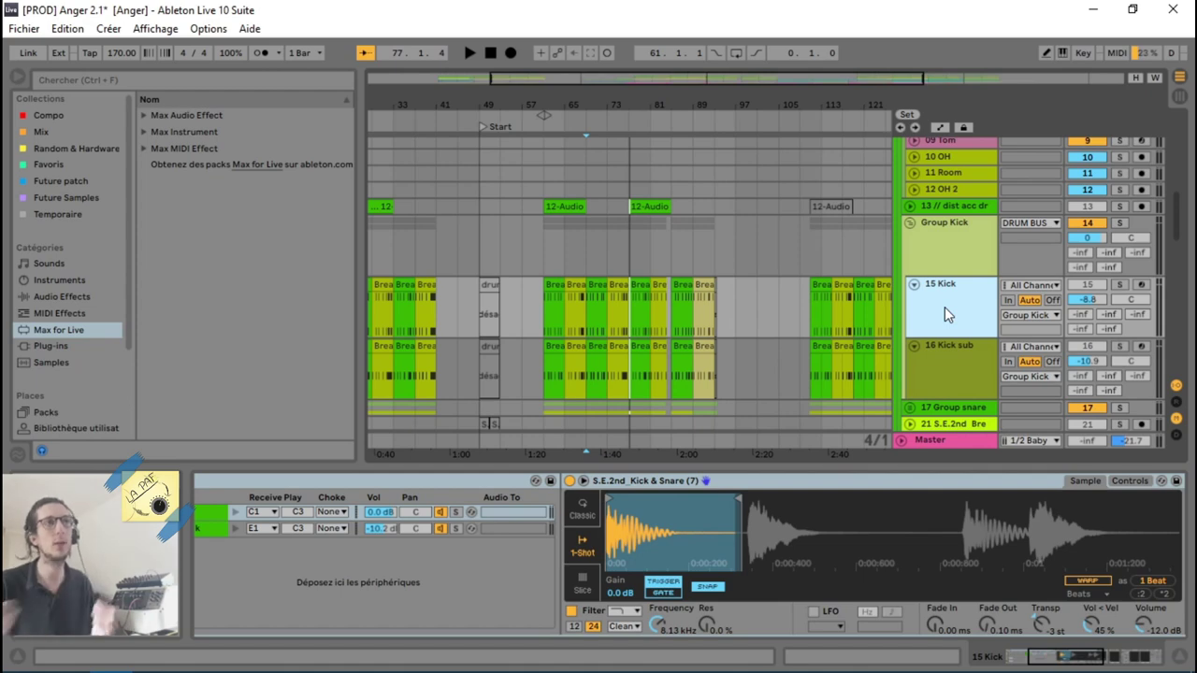
Step: Put the ## numbering prefix back at the start of the Group Kick group's name
left_click(947, 264)
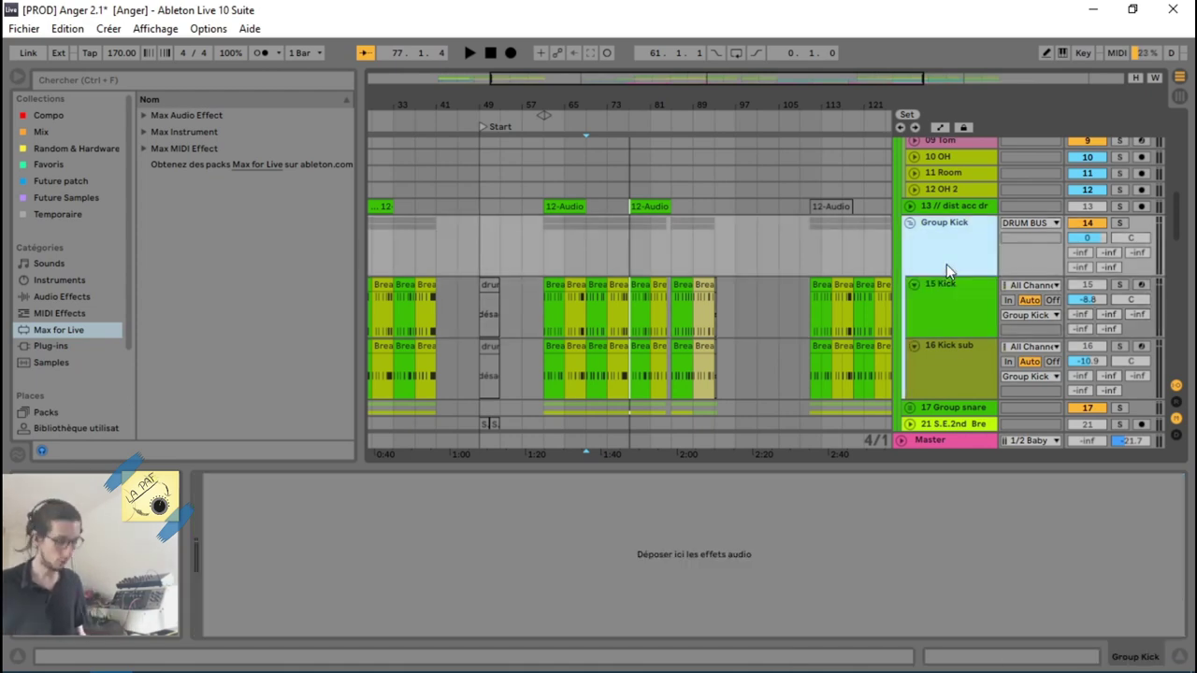
key("ctrl+r")
key("Home")
type("##")
key("Return")
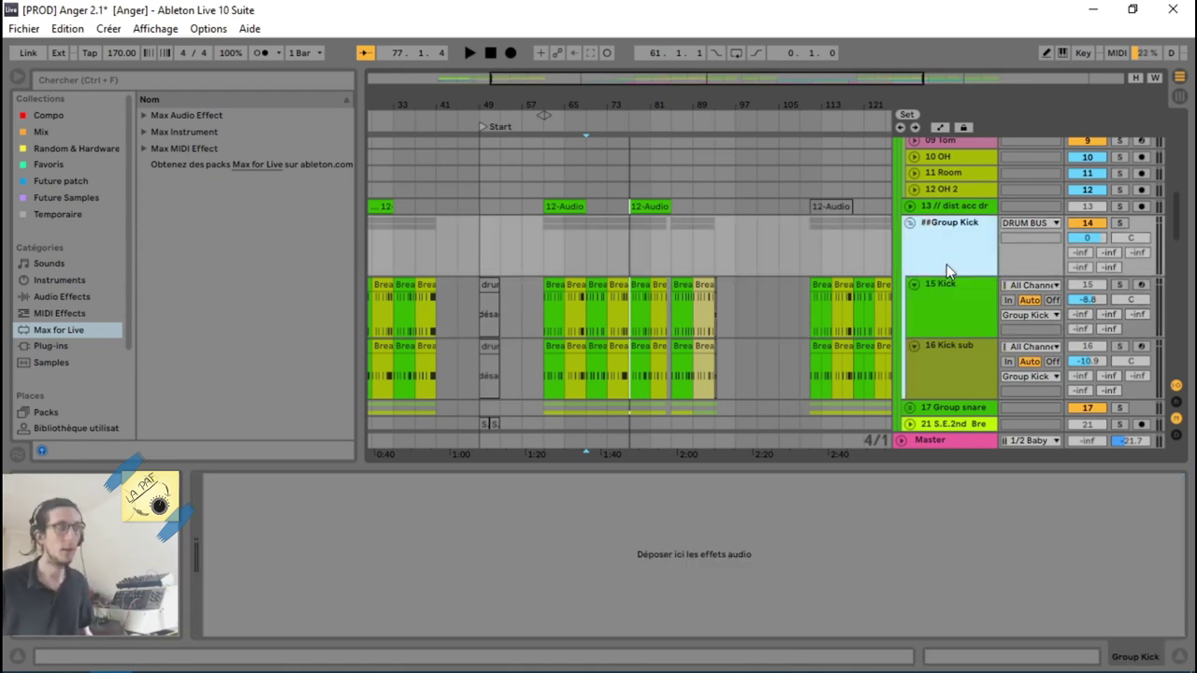
Step: Remove the number prefixes from the Kick and Kick sub track names, and fold the 14 Group Kick group
key("Tab")
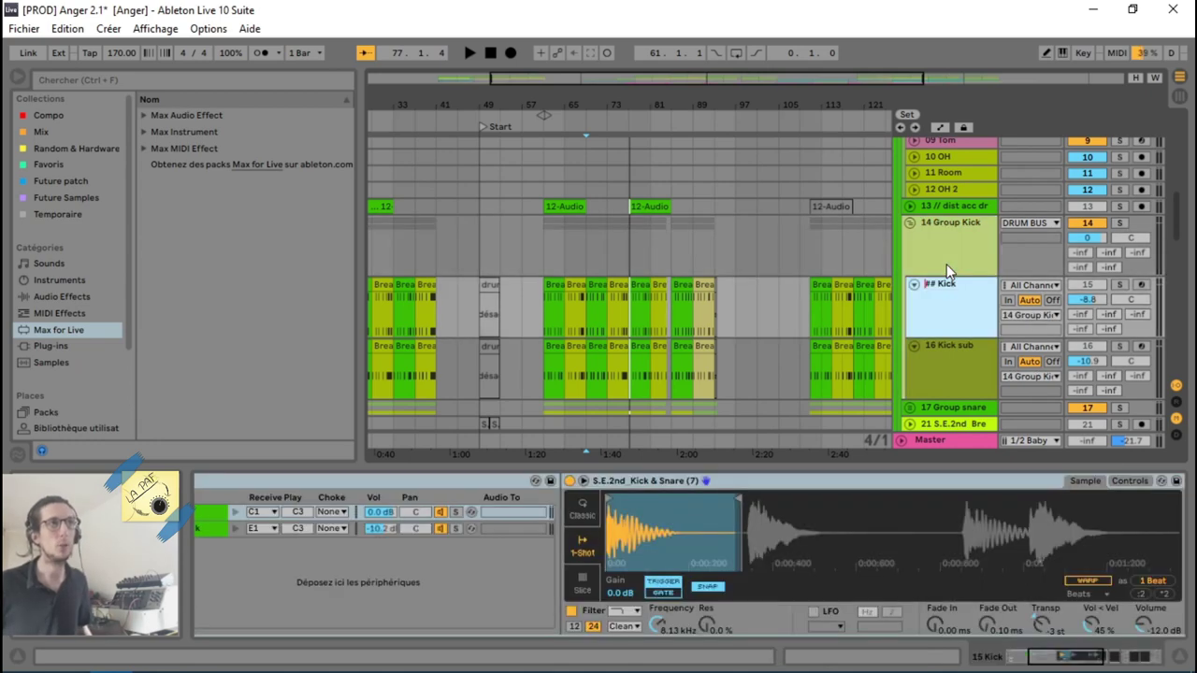
key("Tab")
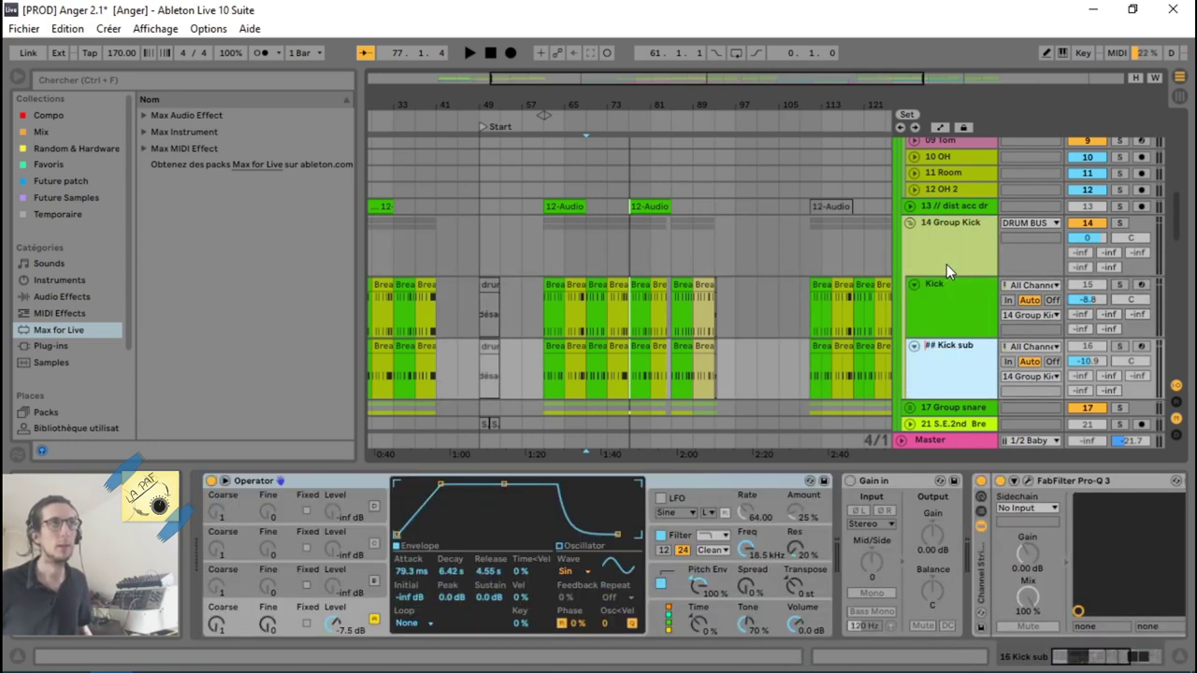
key("BackSpace")
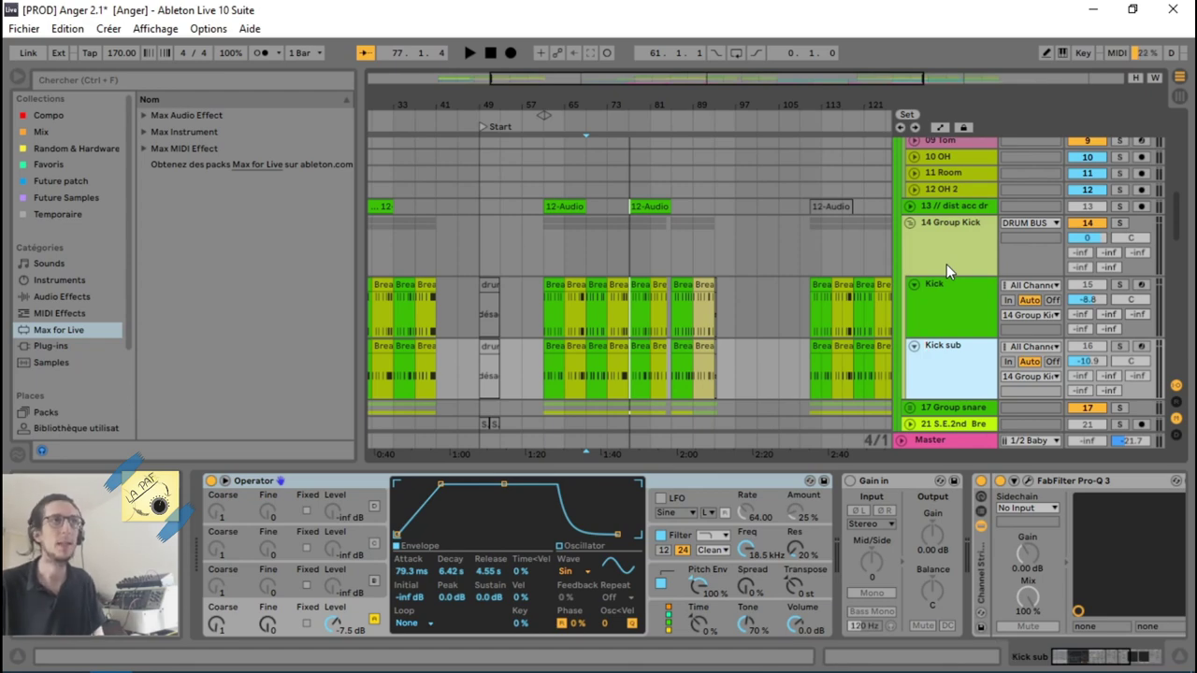
left_click(903, 316)
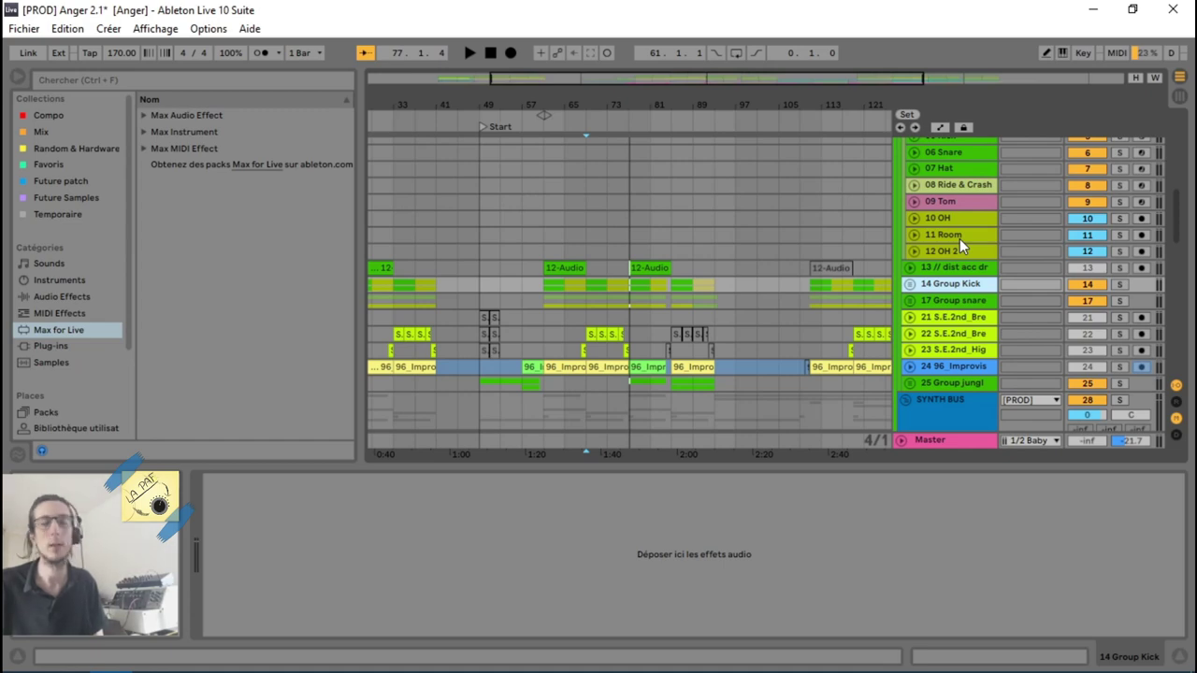
scroll(959, 239, "down", 5)
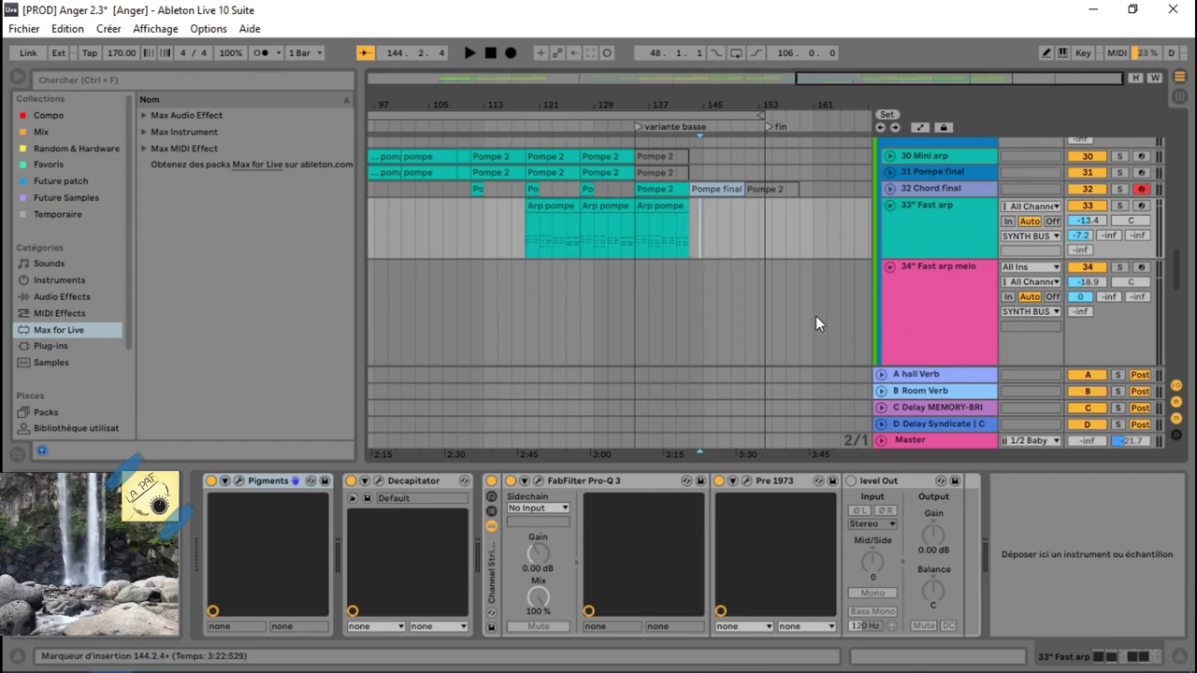
Step: Slightly reduce the height of the Acoustique Drums group track, and select the Kontakt 5 16out track below it
left_click(961, 298)
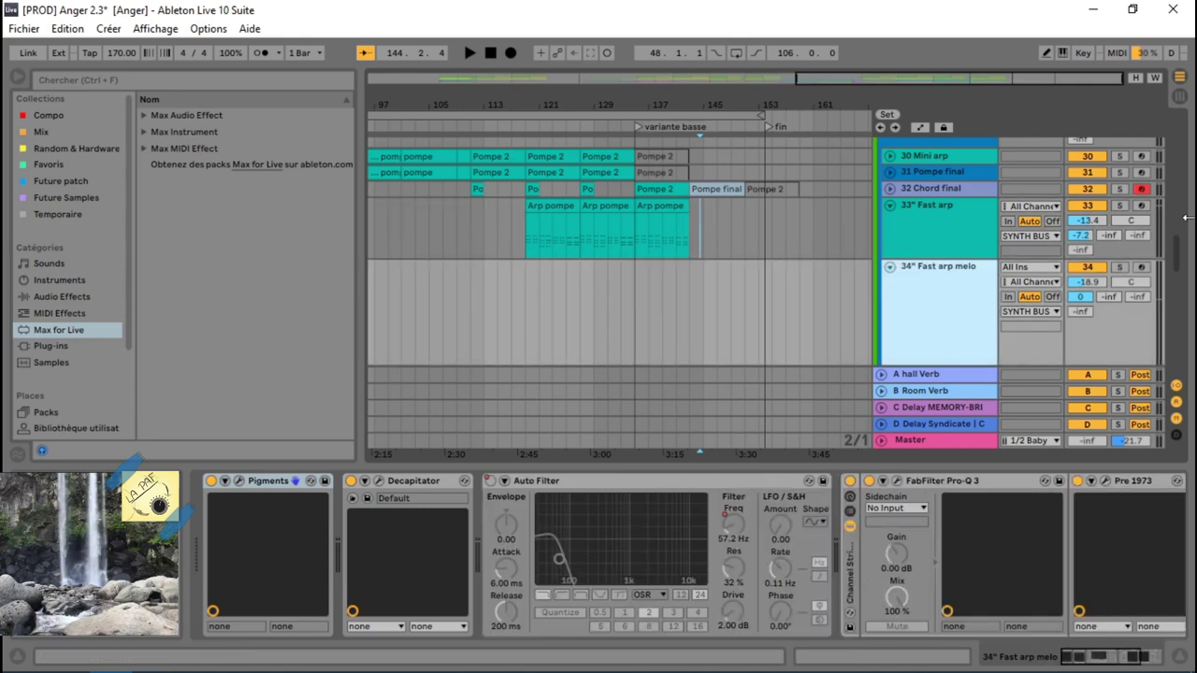
left_click_drag(1175, 259, 1187, 168)
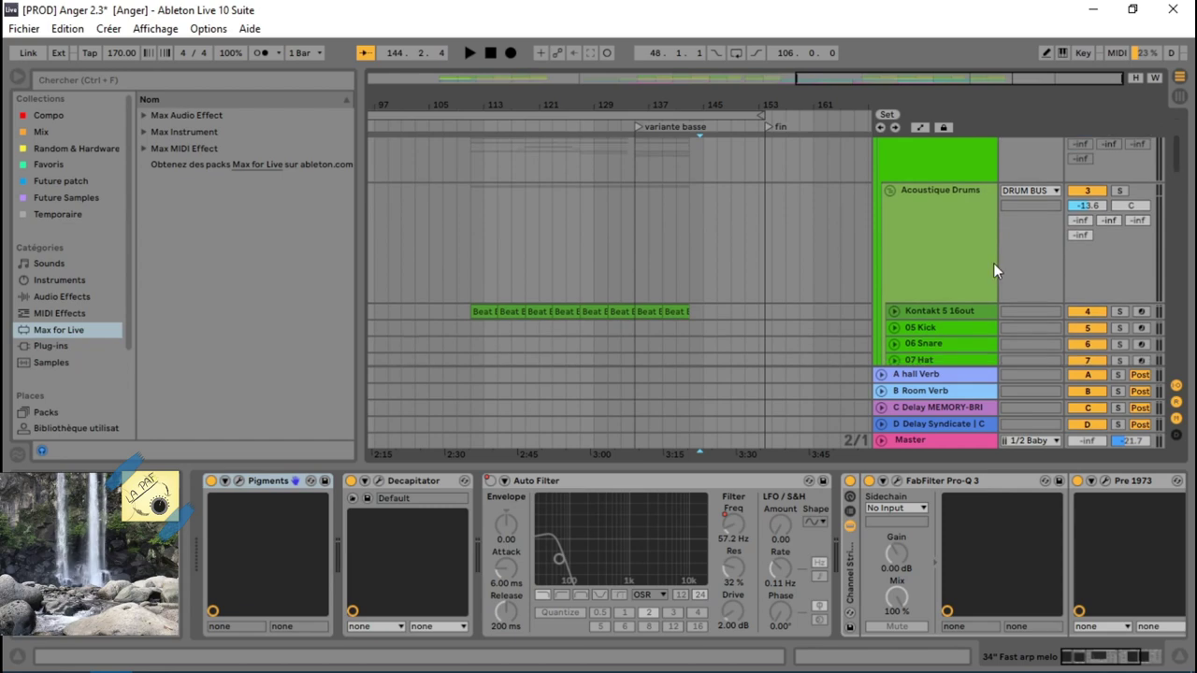
left_click(935, 222)
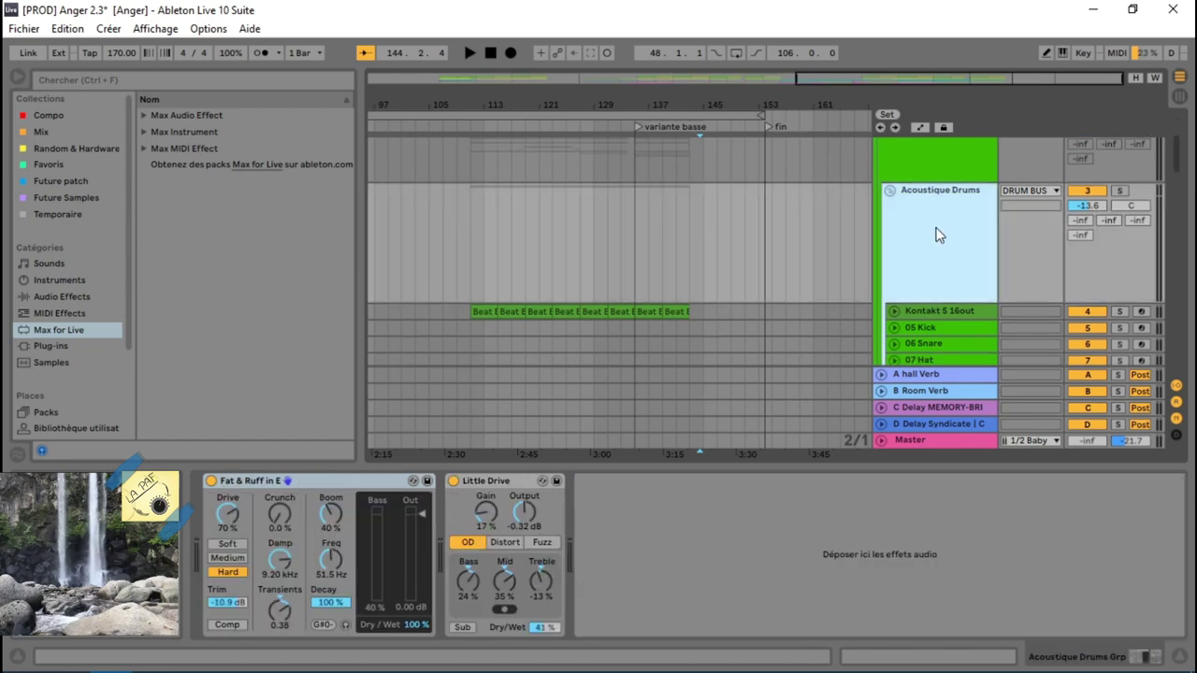
key("alt+minus")
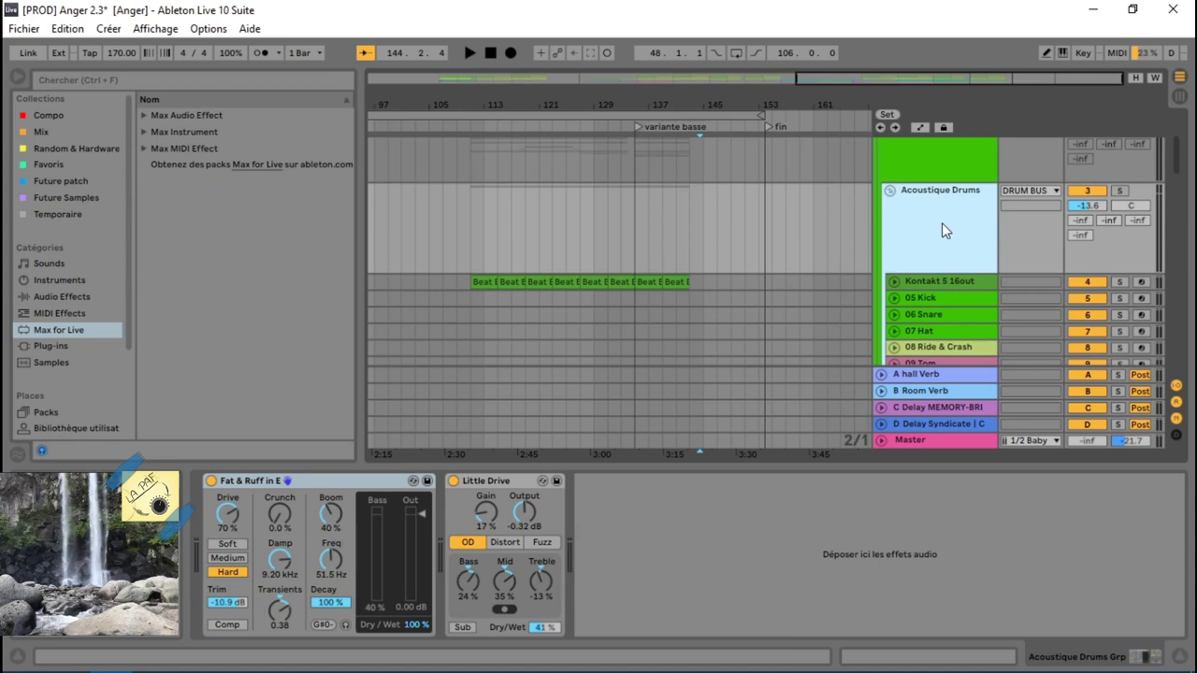
left_click(938, 281)
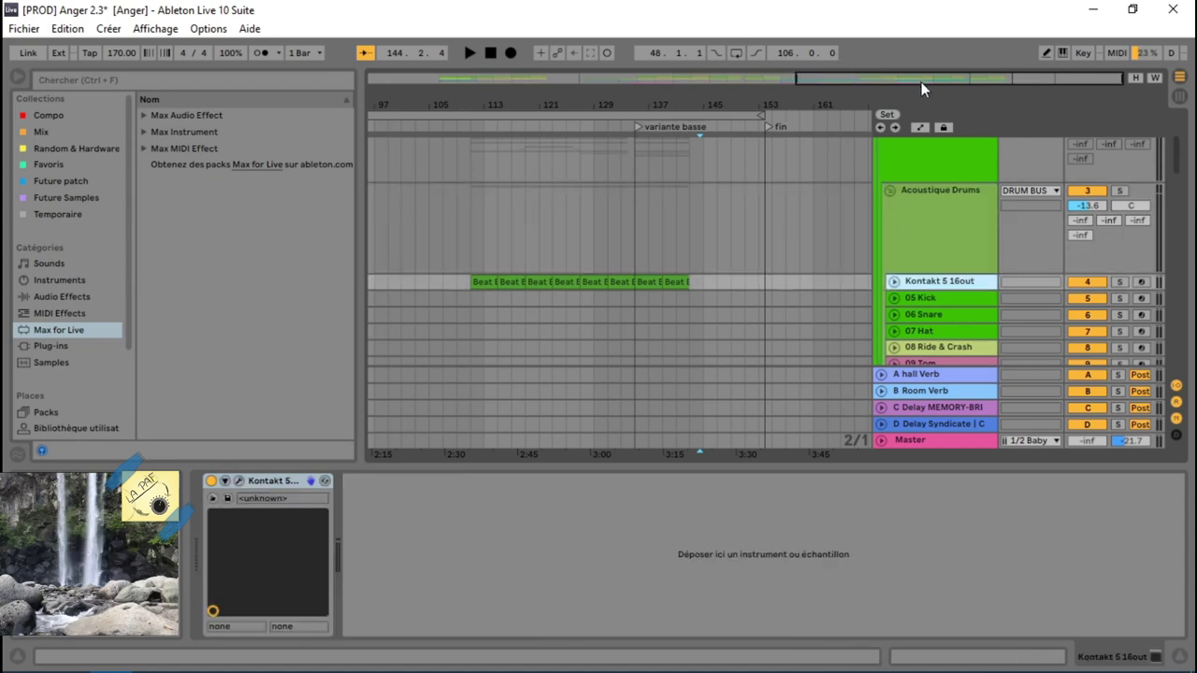
Step: Select the loop's time range and examine its start at the Start locator against the first clips on the drum tracks
left_click_drag(904, 75, 591, 81)
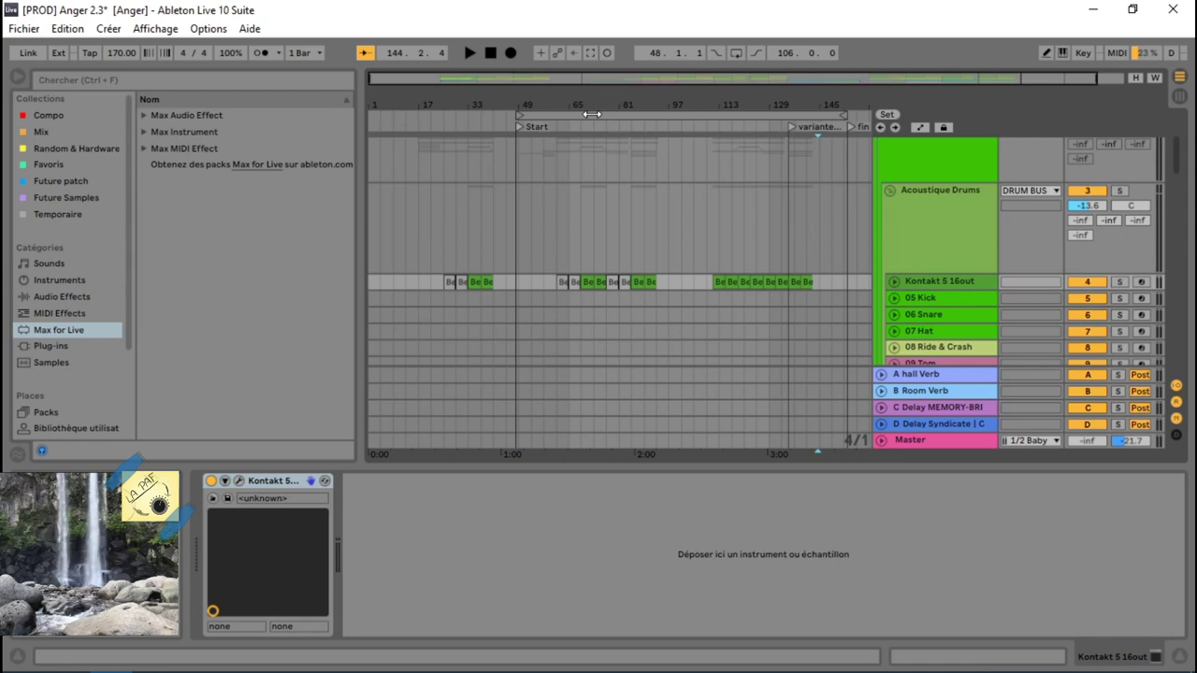
left_click(591, 114)
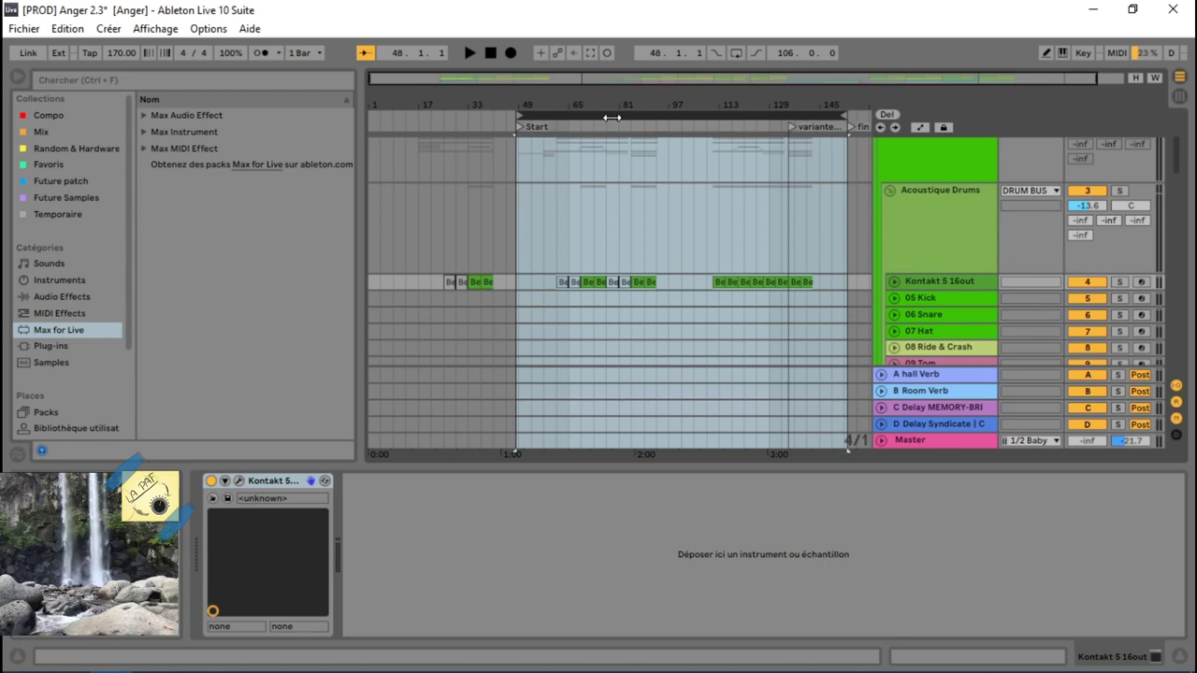
left_click_drag(517, 80, 542, 105)
left_click(567, 115)
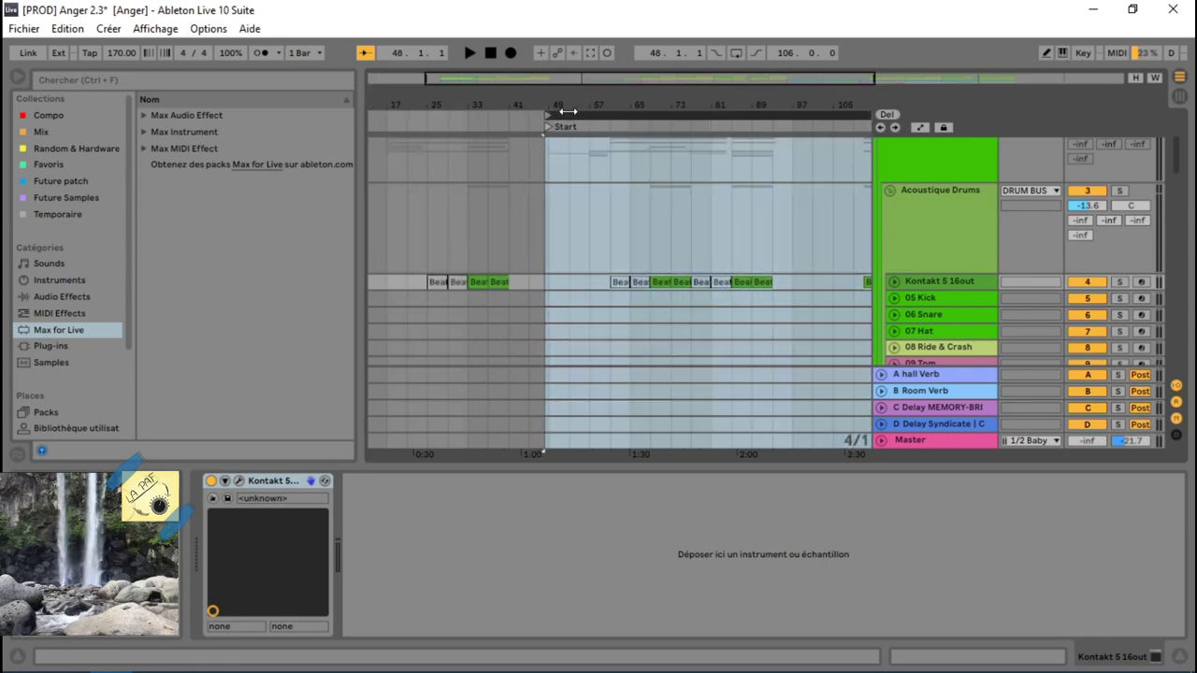
mouse_move(683, 78)
left_mouse_down()
mouse_move(917, 75)
mouse_move(719, 76)
mouse_move(692, 97)
mouse_move(661, 76)
left_mouse_up()
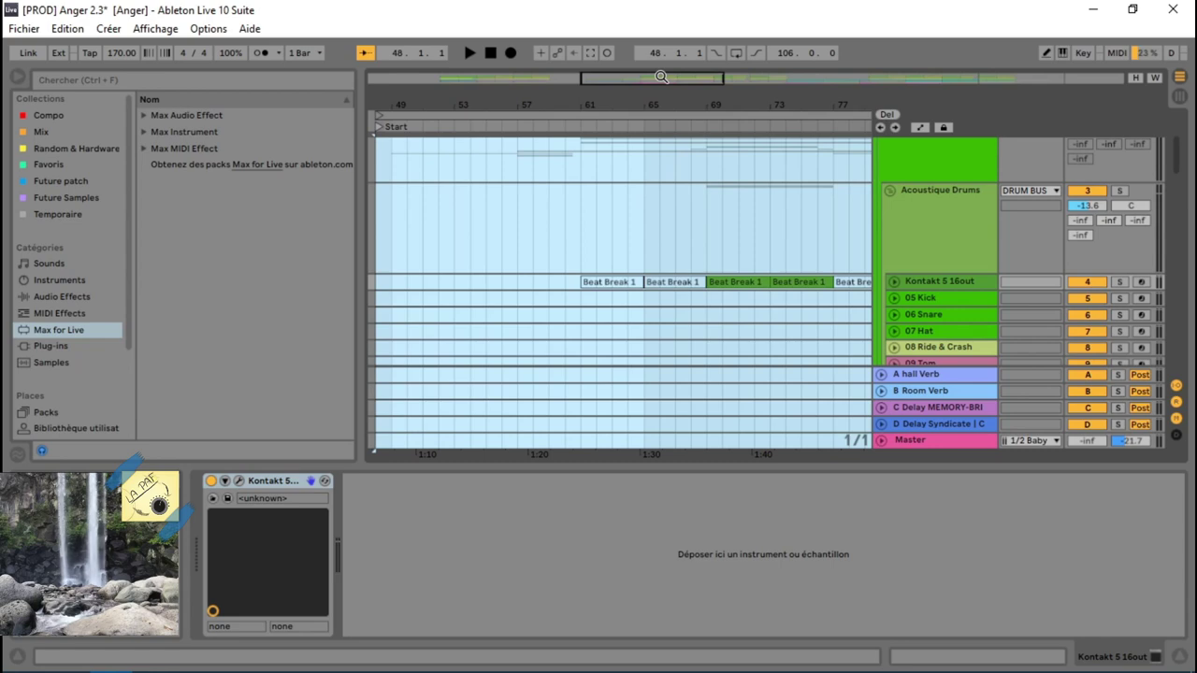
left_click_drag(661, 77, 589, 77)
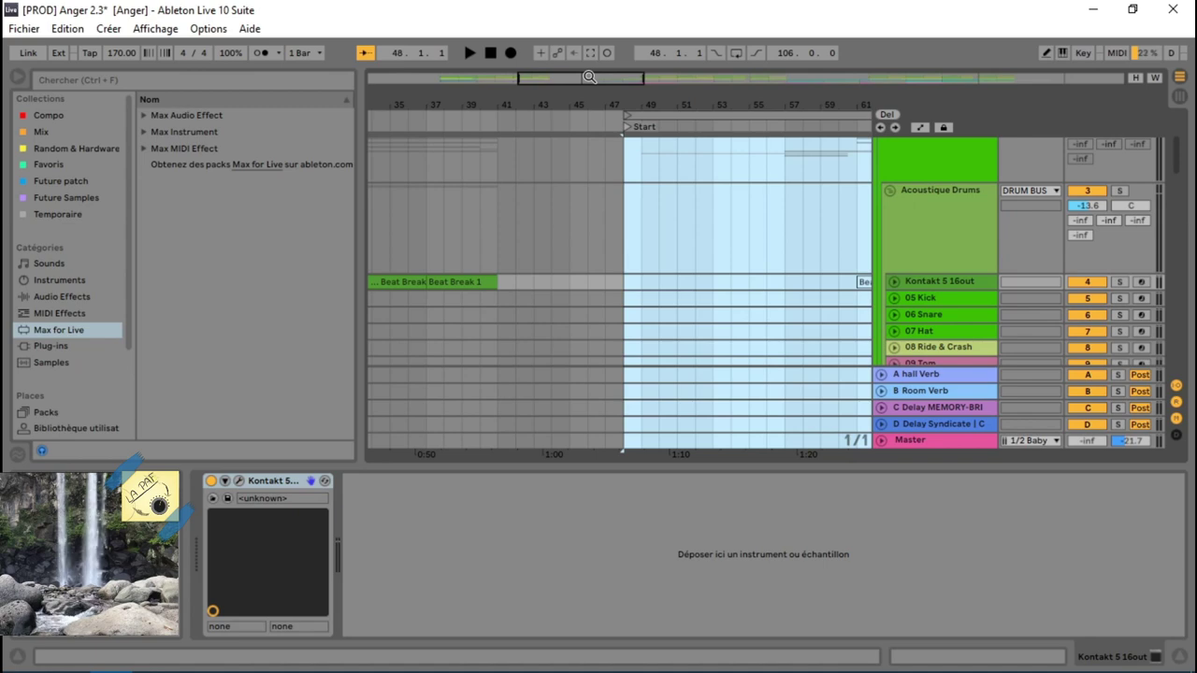
left_click_drag(589, 77, 589, 110)
scroll(662, 242, "right", 1)
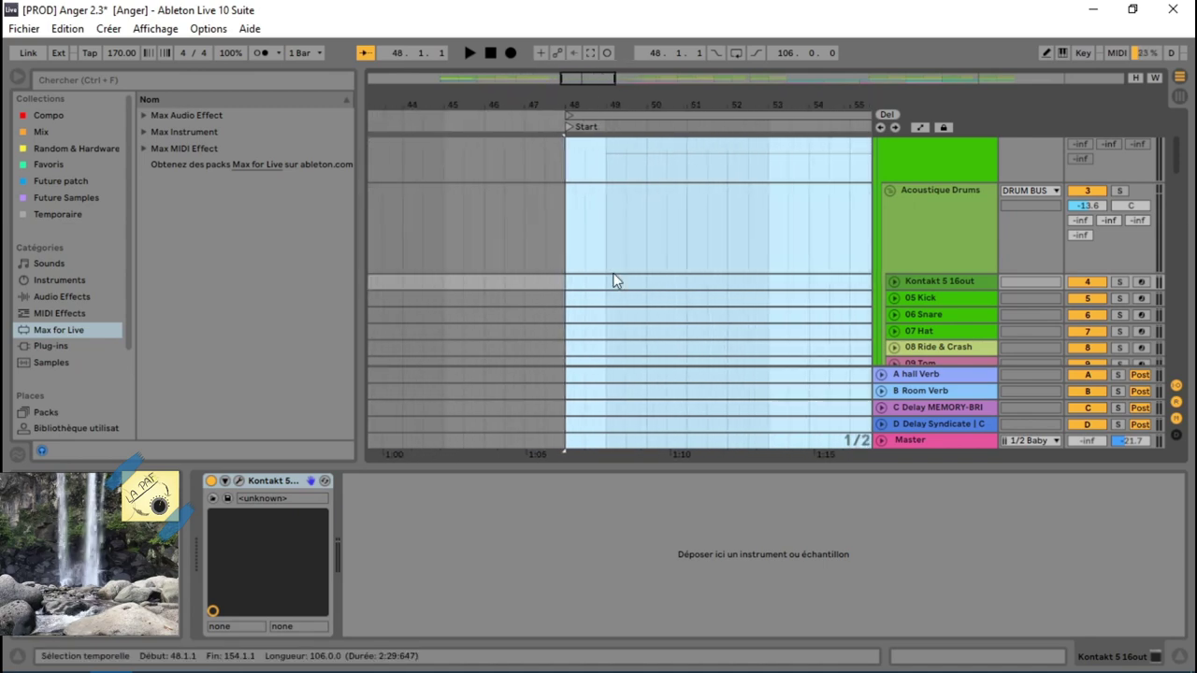
scroll(612, 277, "down", 13)
left_click(623, 206)
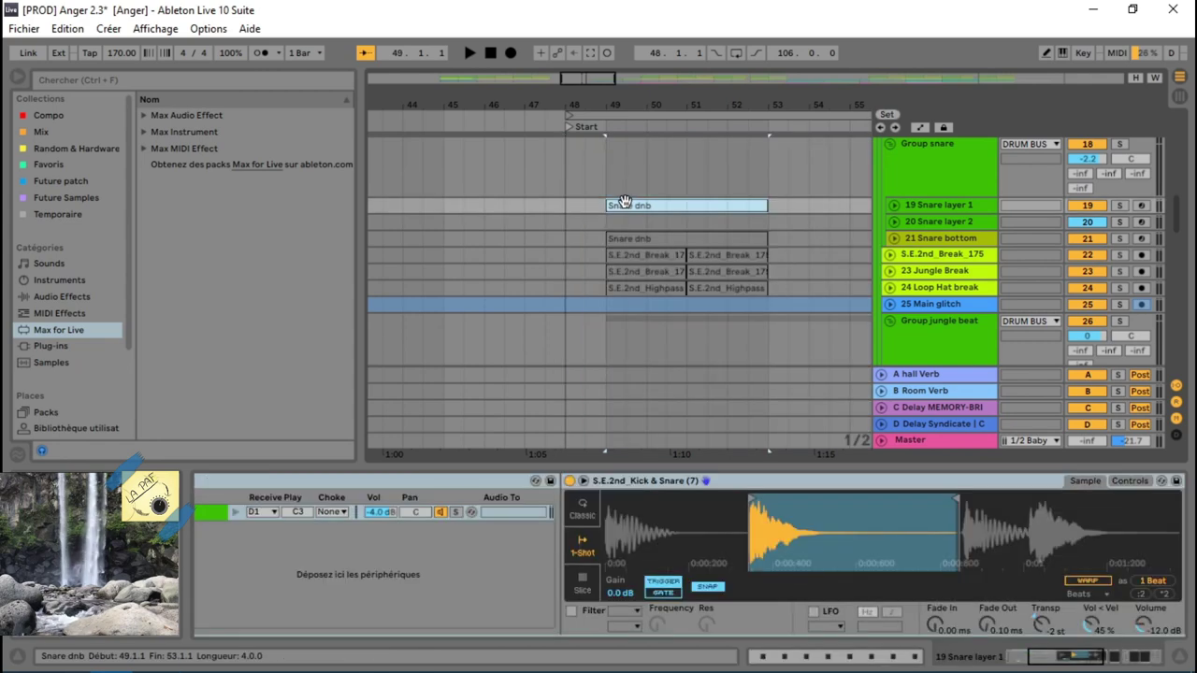
scroll(626, 207, "up", 12)
scroll(608, 243, "down", 12)
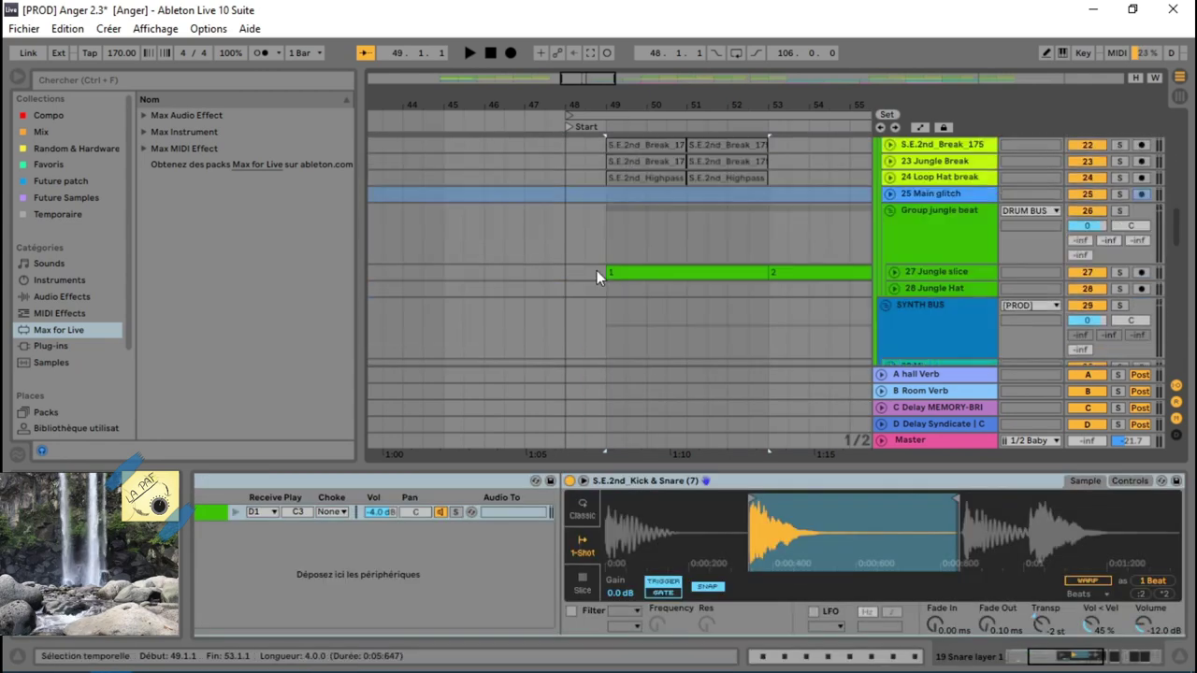
scroll(711, 229, "up", 10)
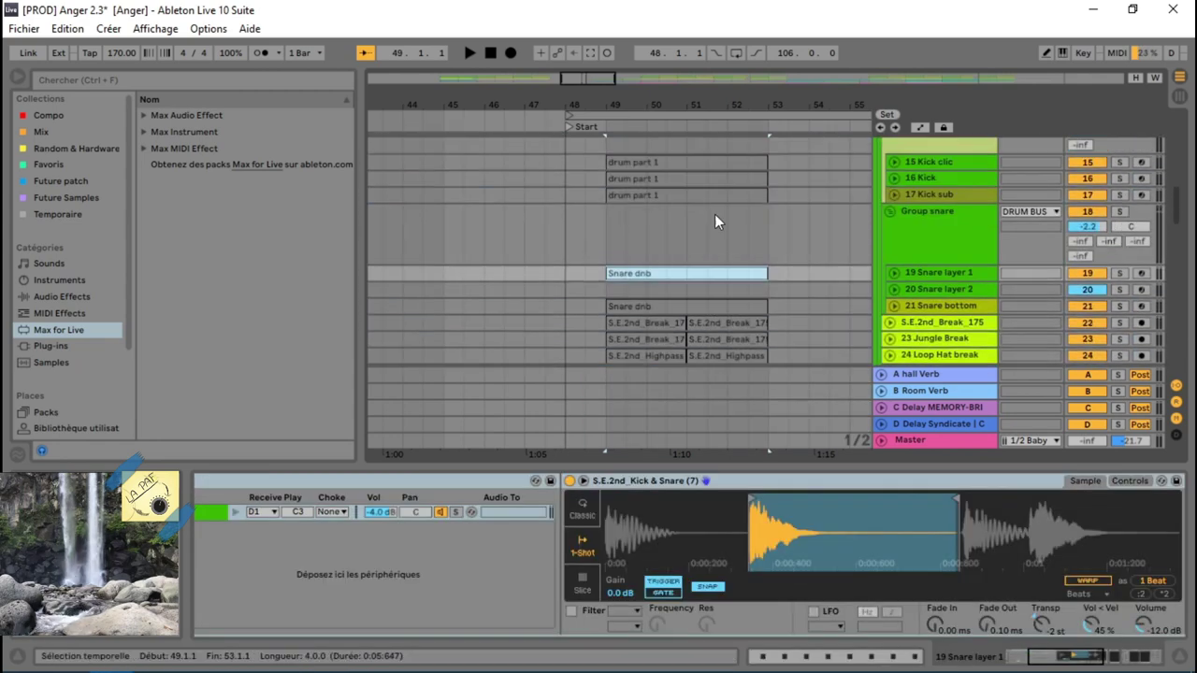
Step: Set the arrangement grid to a fixed 1 Bar, and select the loop range starting at the Start locator
right_click(647, 224)
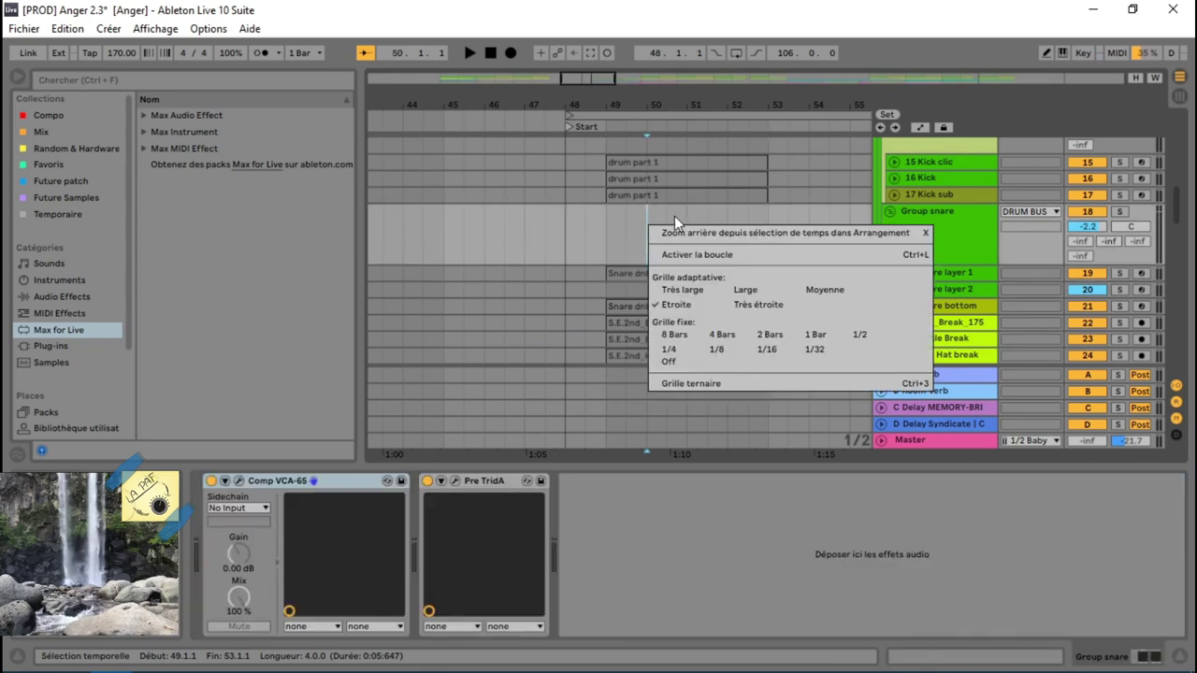
left_click(810, 335)
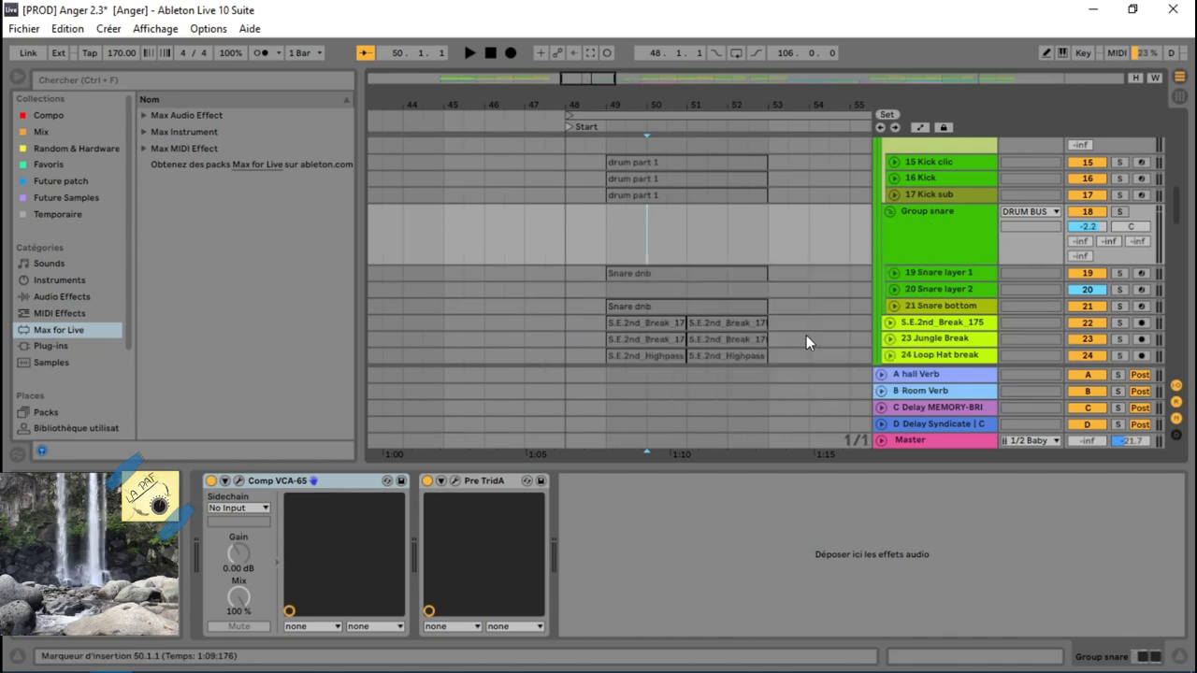
left_click(567, 119)
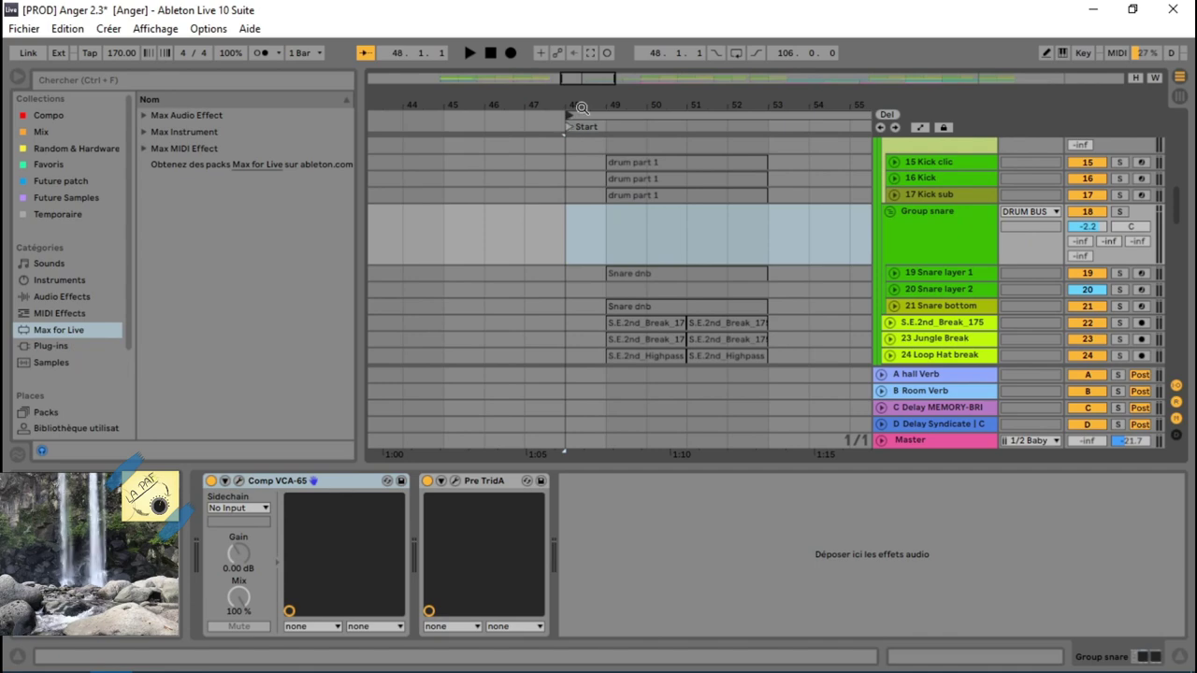
Step: Check the loop's end at the fin locator against the last clips, and select the whole loop range across all tracks
left_click_drag(586, 78, 986, 74)
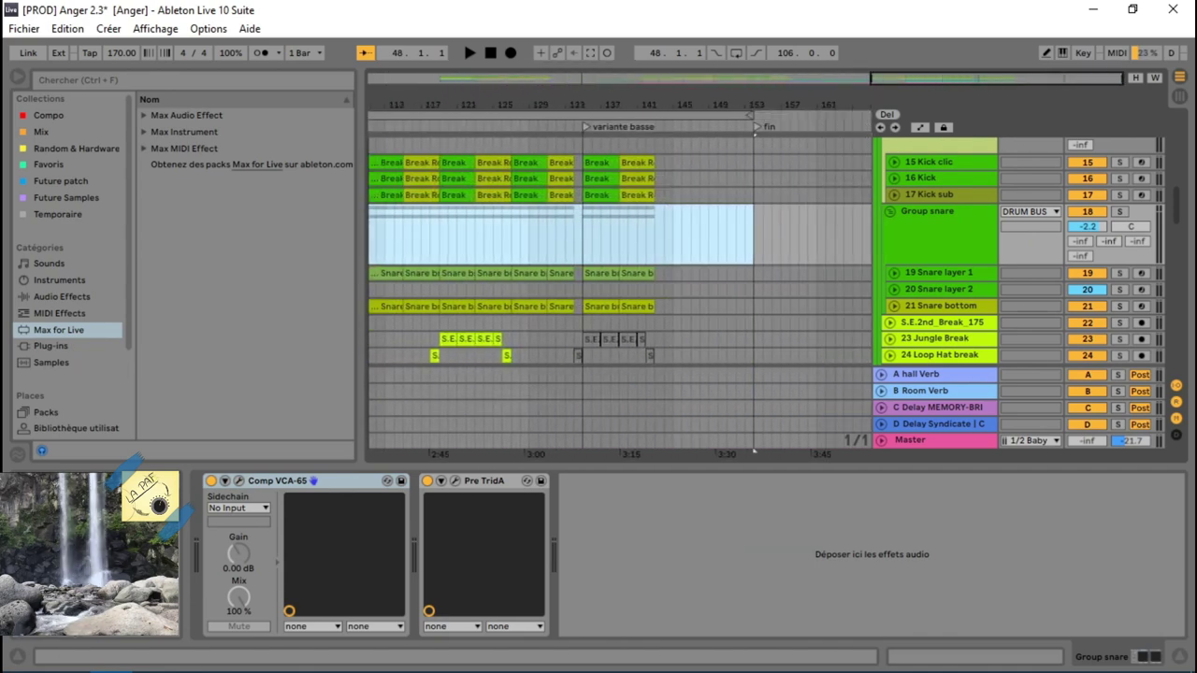
left_click(675, 246)
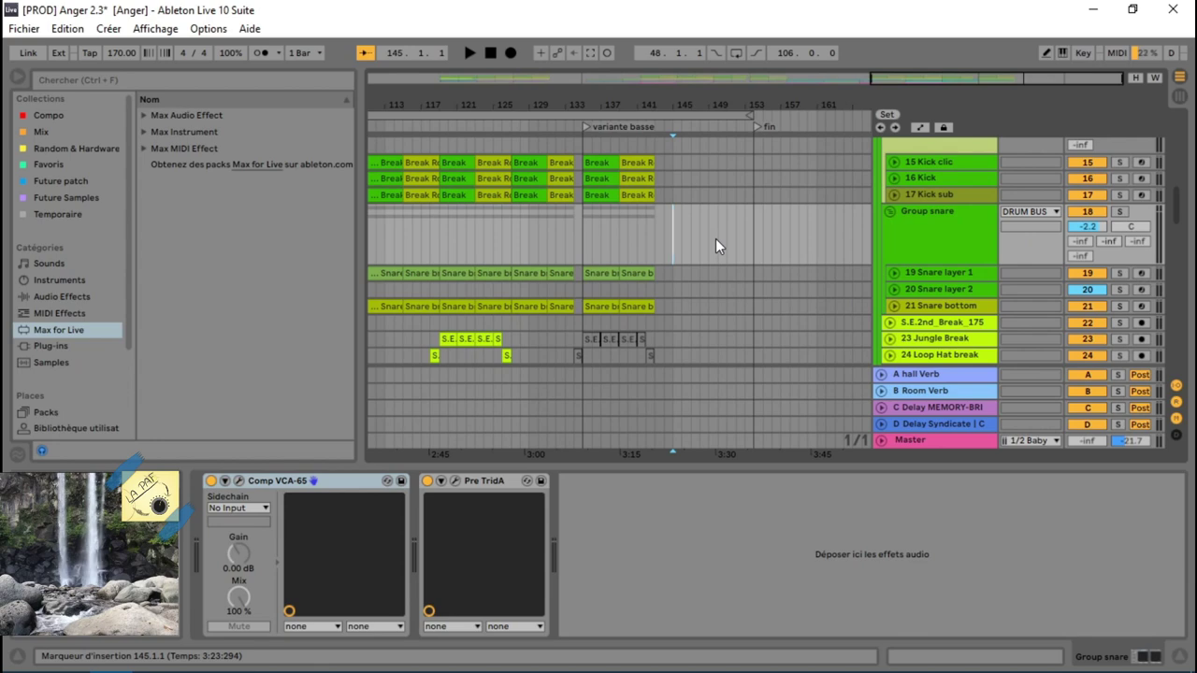
key("space")
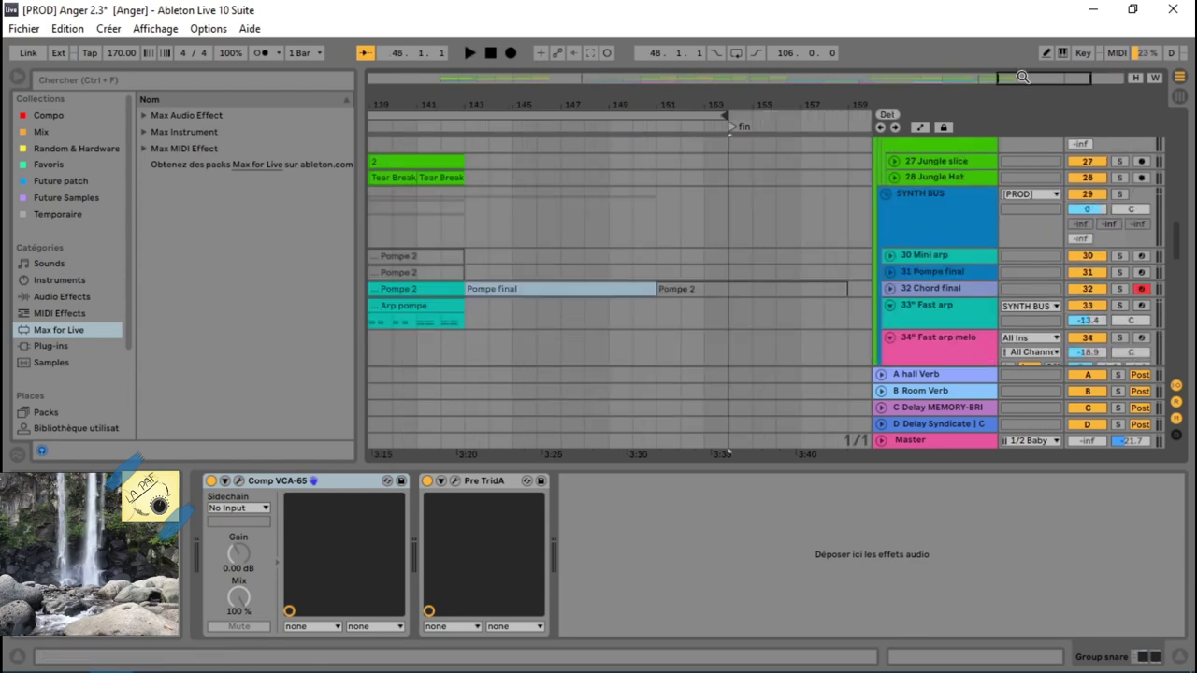
left_click_drag(1021, 77, 861, 81)
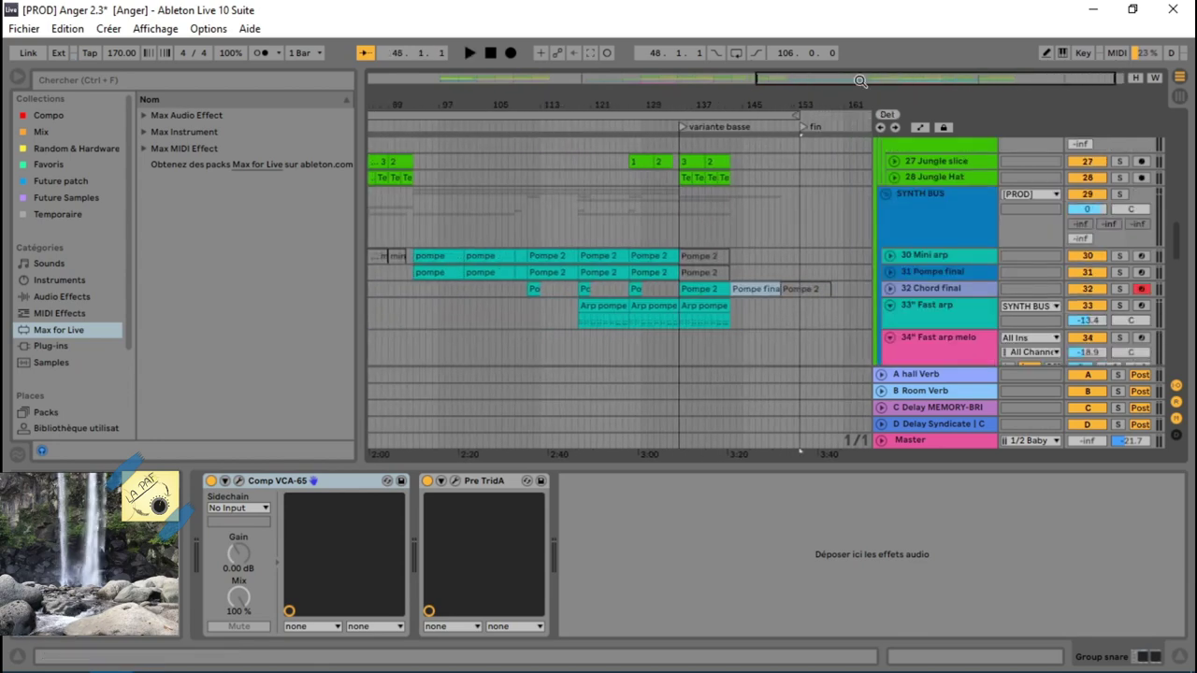
left_click(720, 116)
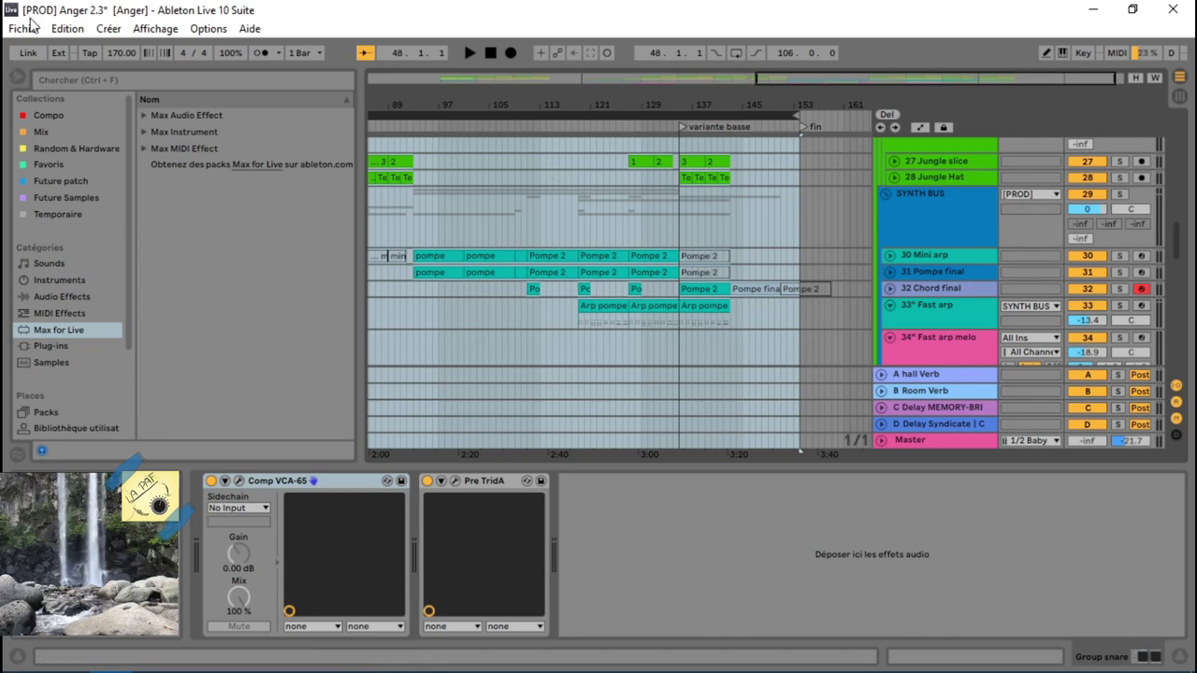
Step: Open the audio export settings and choose Toutes les pistes individuelles as the rendered track
left_click(30, 28)
left_click(107, 269)
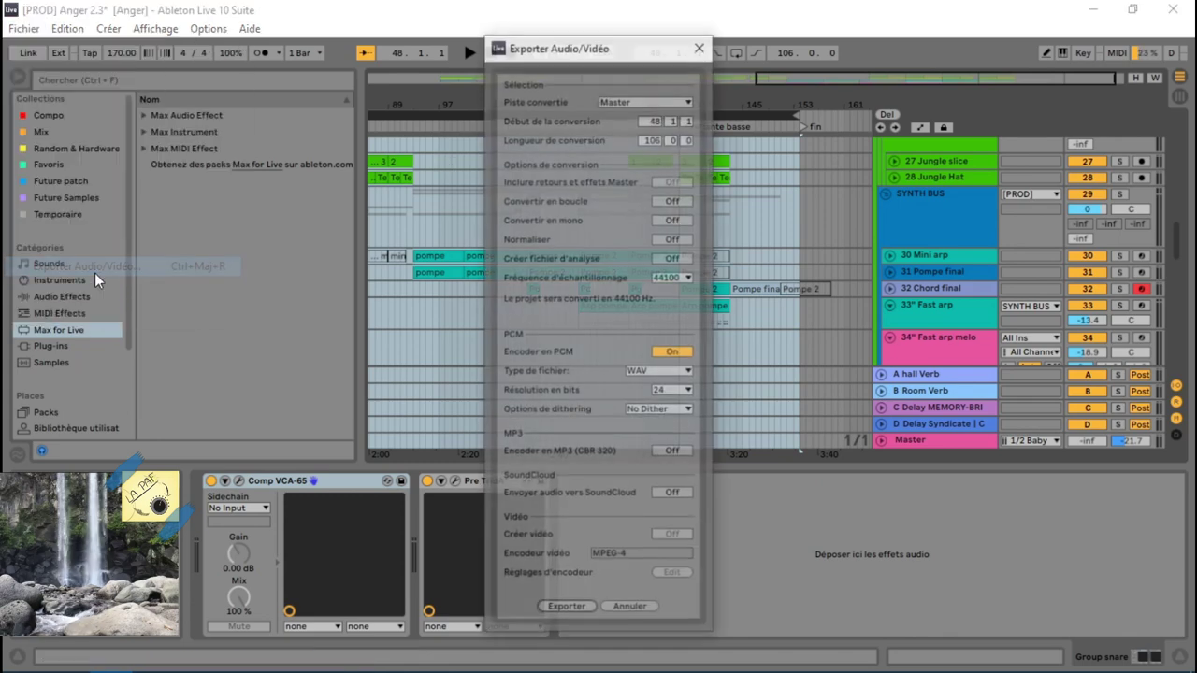
left_click(608, 104)
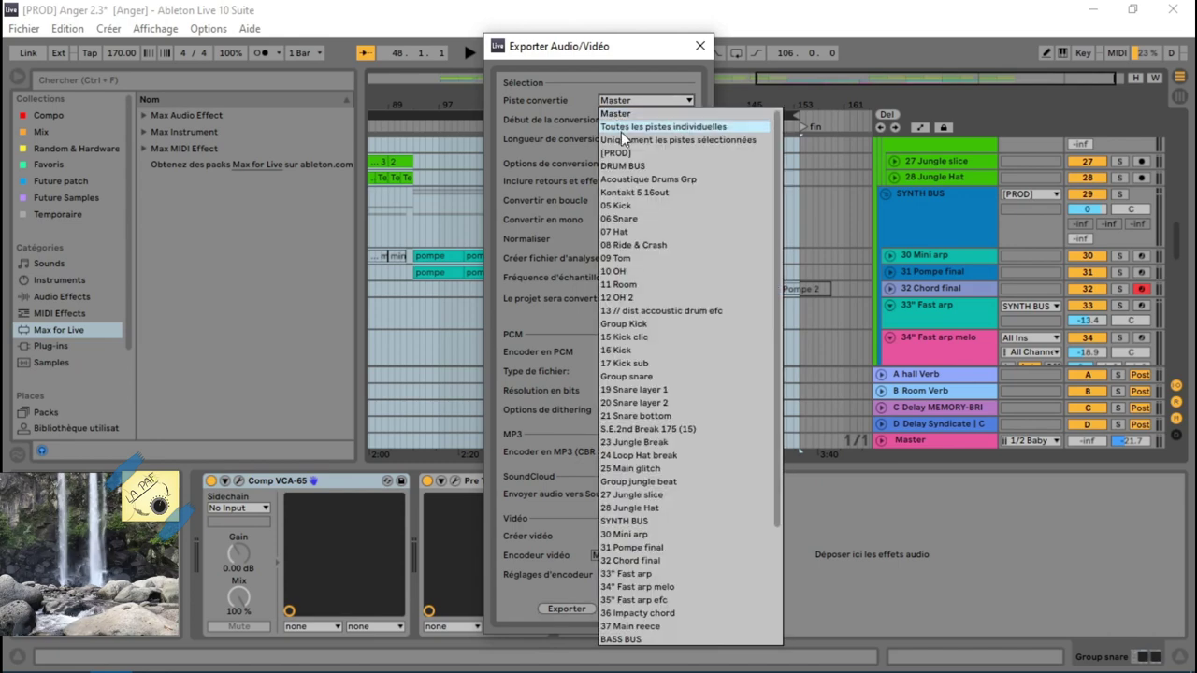
left_click(624, 130)
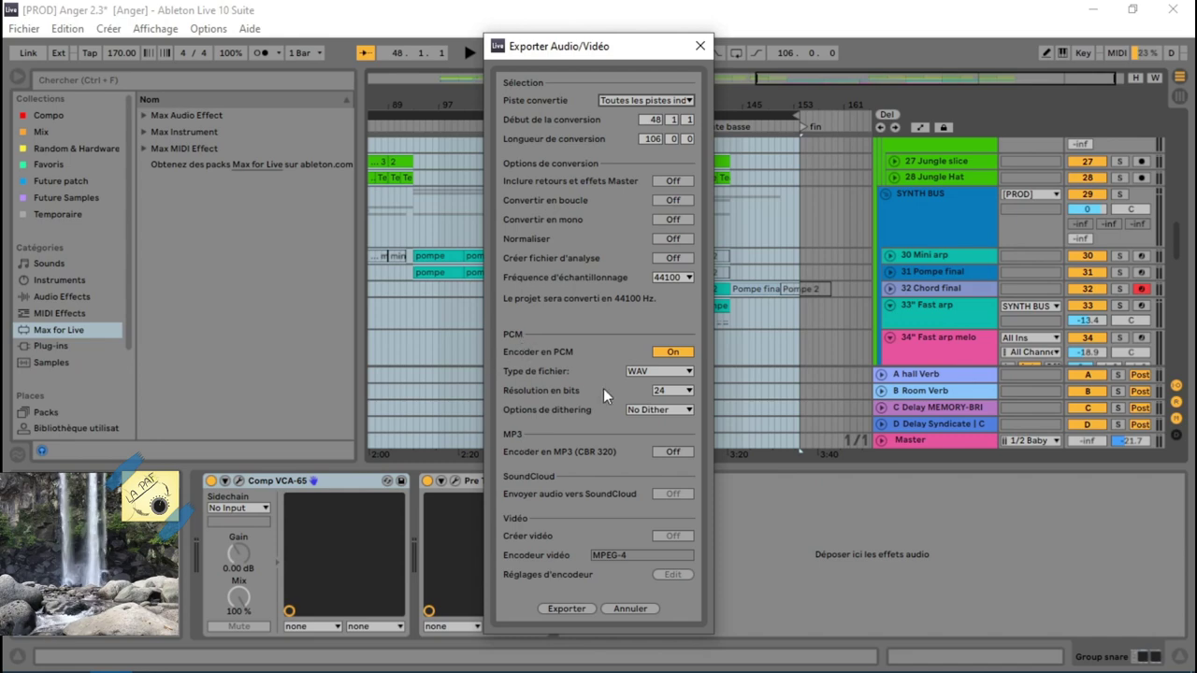
Step: Review the export's file type, MP3, bit depth and dithering options, keeping WAV, 24 bits and No Dither, and close the settings without exporting
left_click(636, 372)
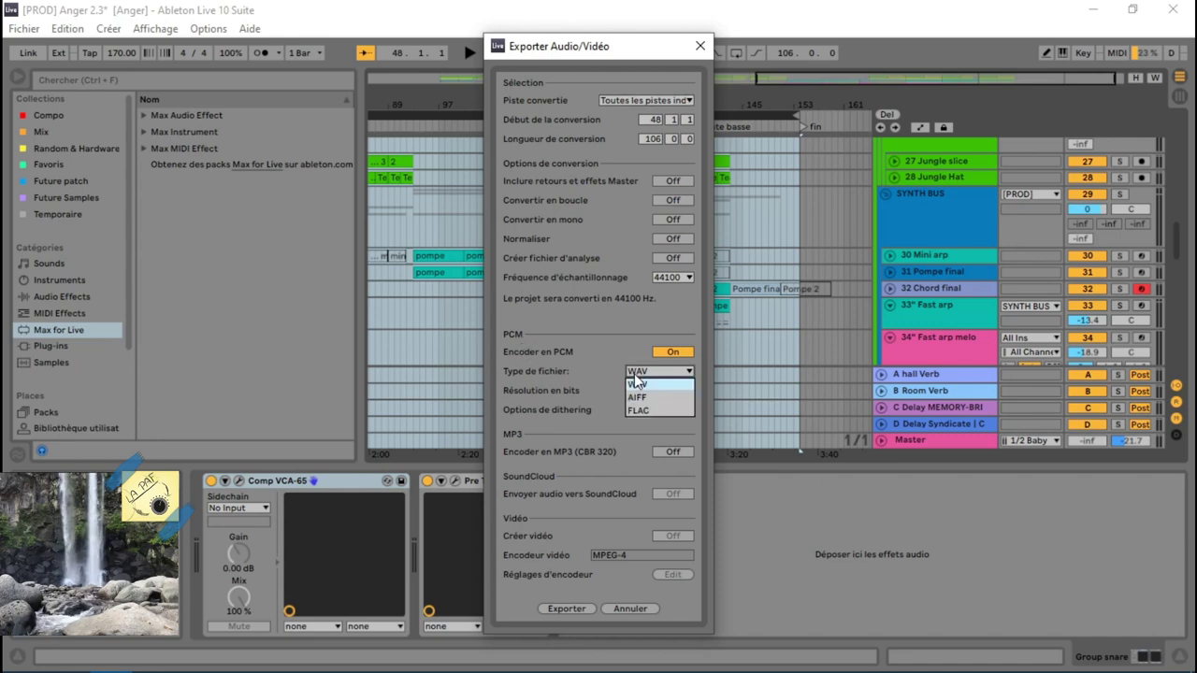
left_click(636, 379)
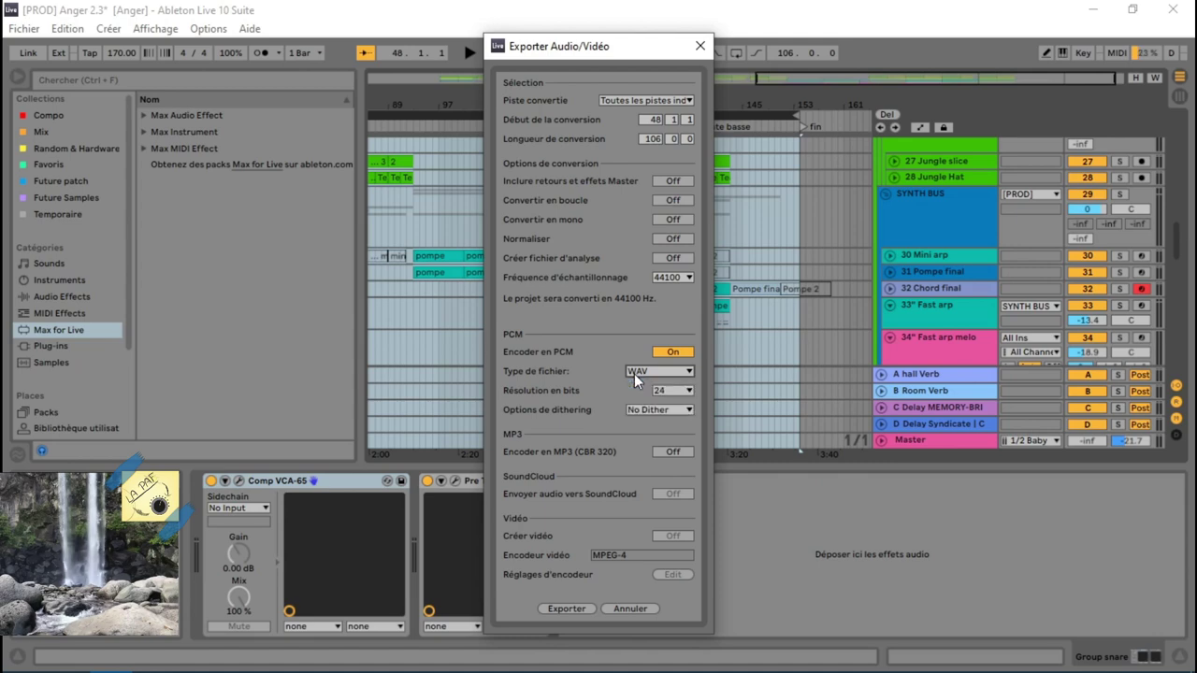
left_click(675, 452)
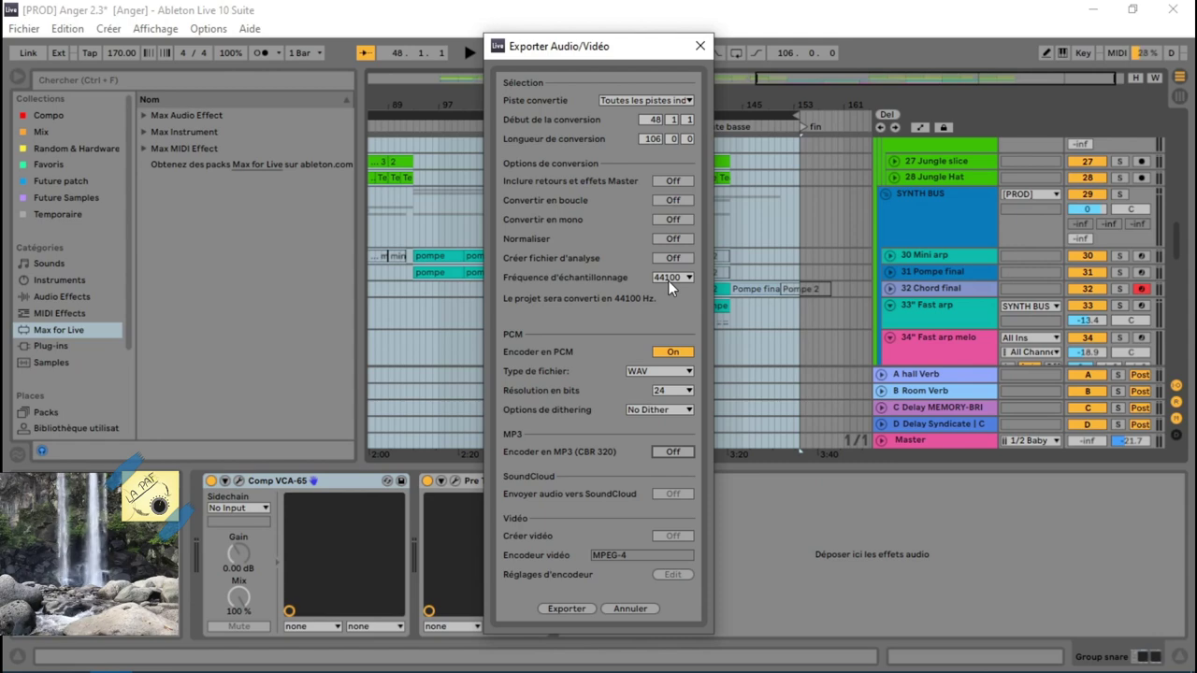
left_click(665, 391)
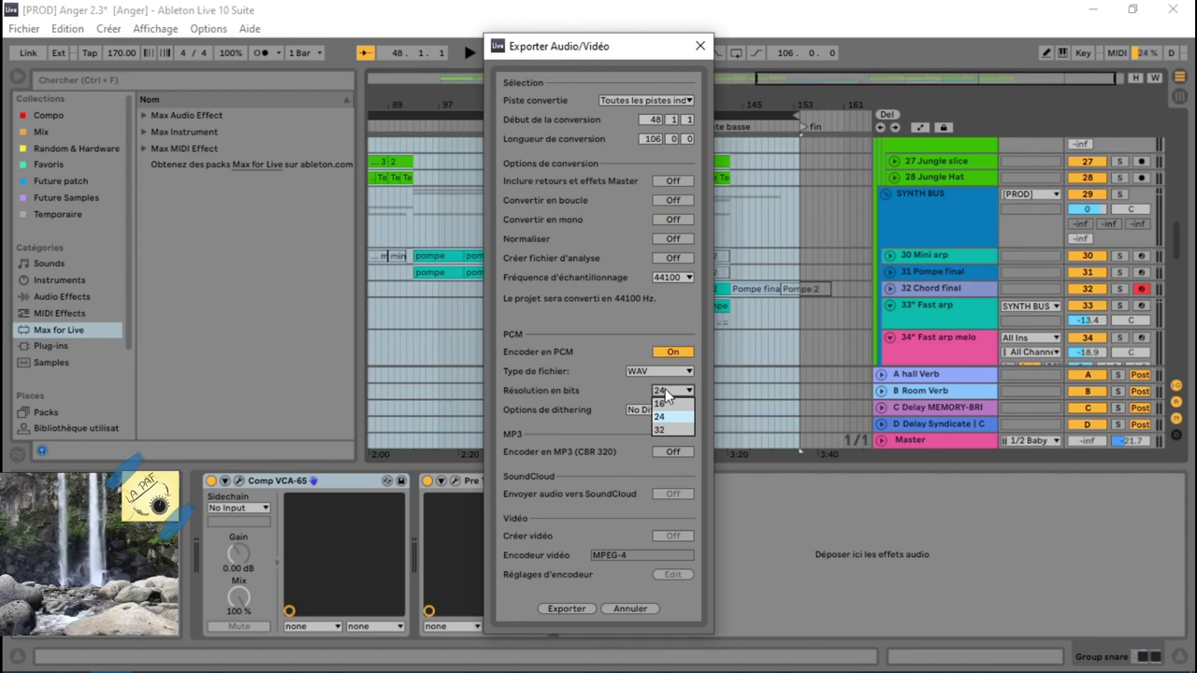
left_click(665, 391)
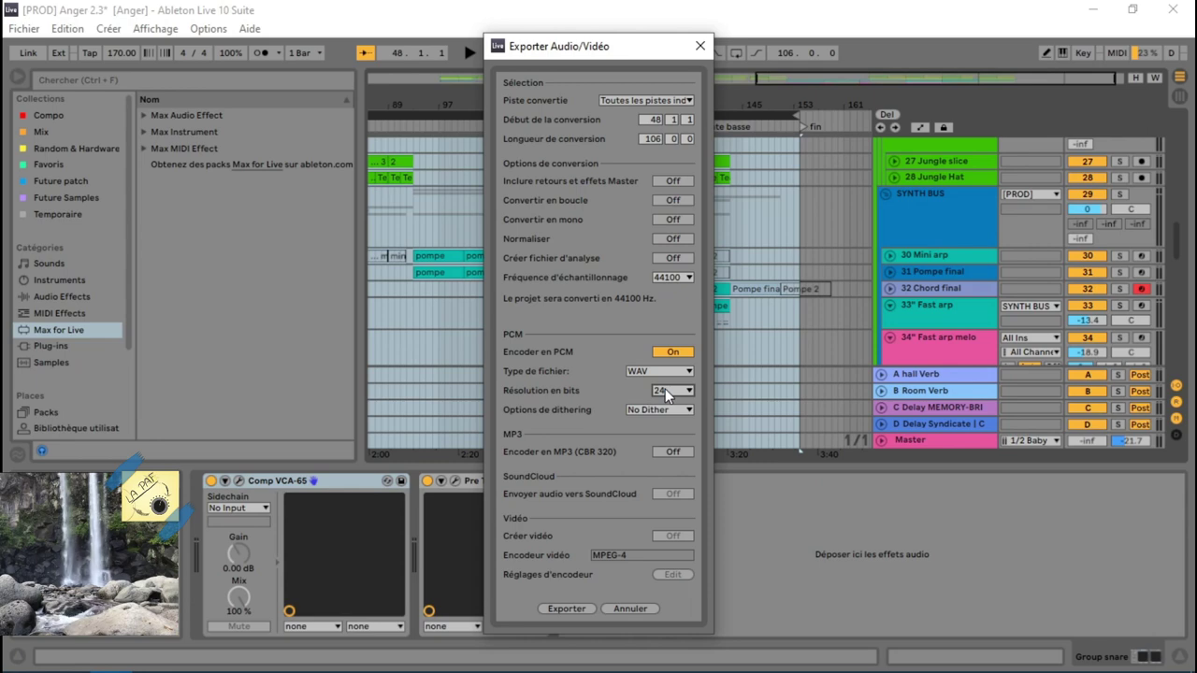
left_click(665, 390)
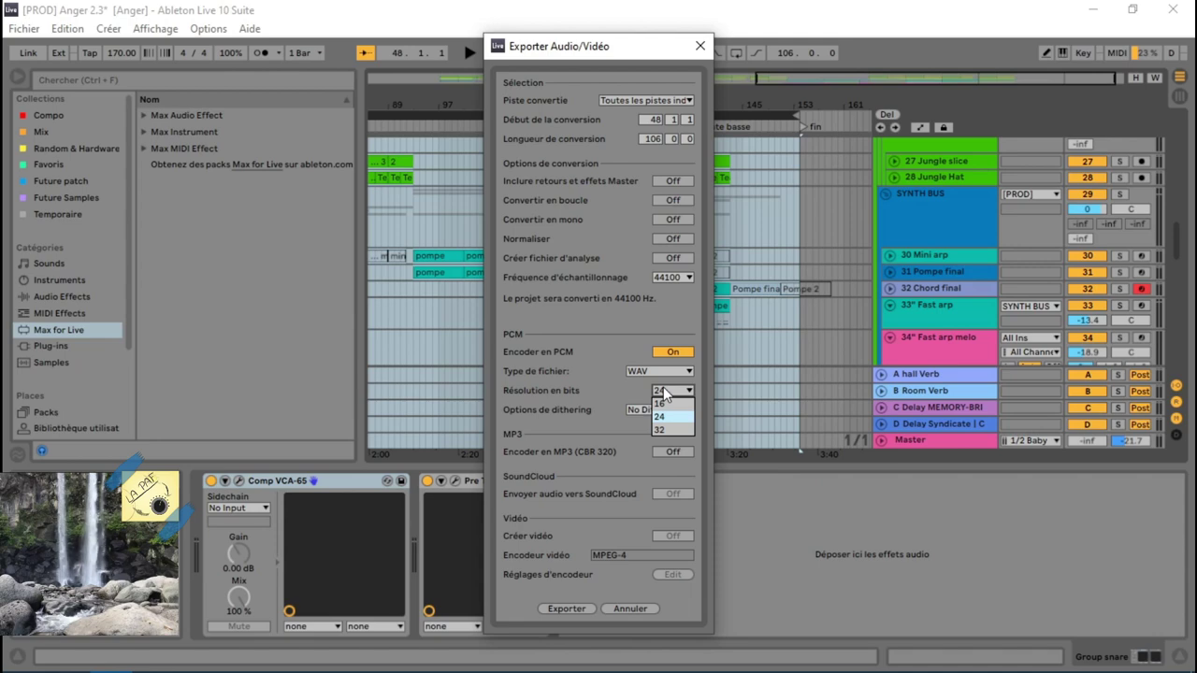
left_click(662, 417)
left_click(641, 408)
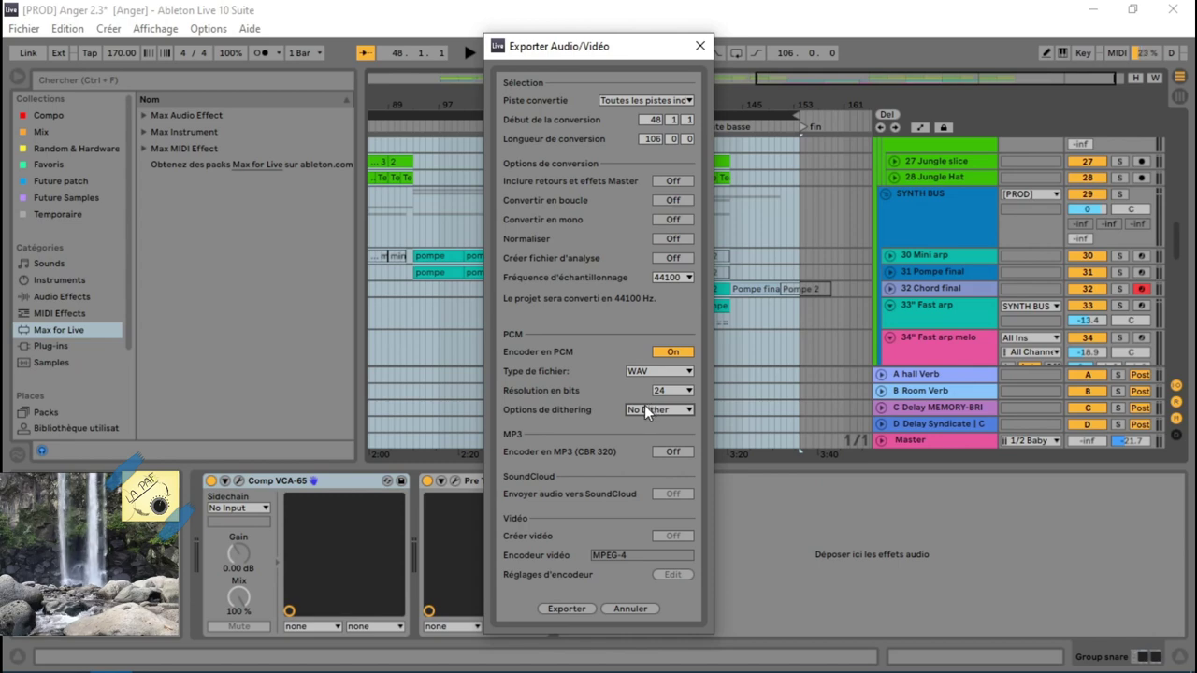
left_click(645, 409)
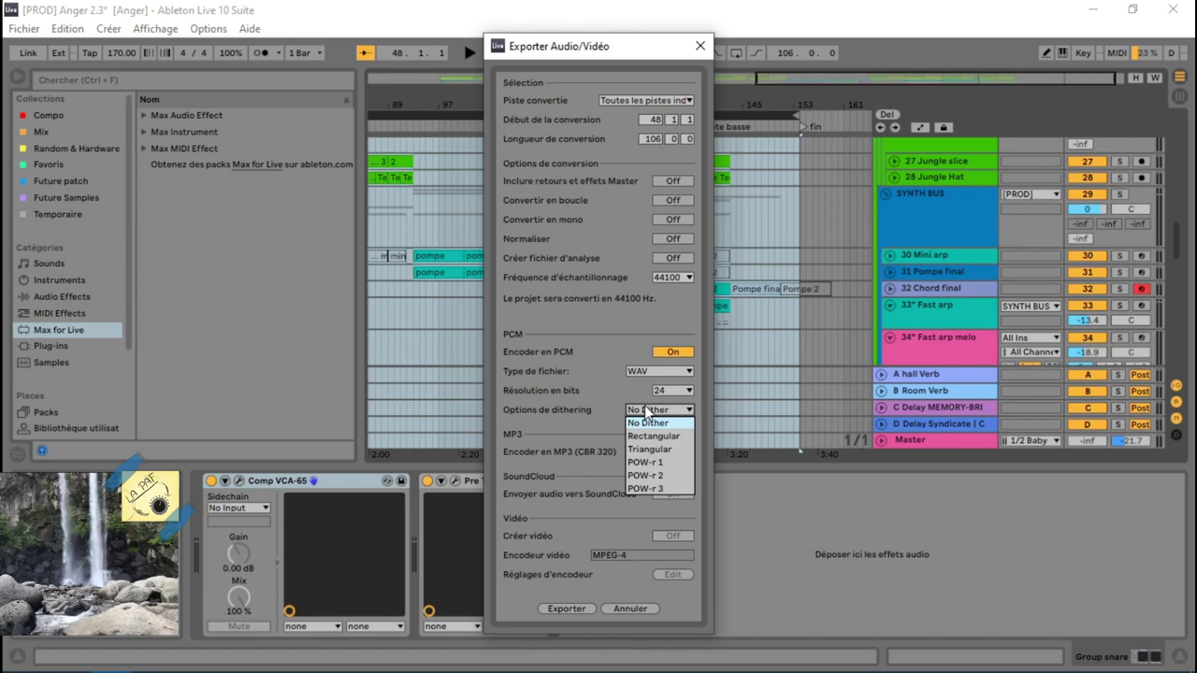
left_click(646, 409)
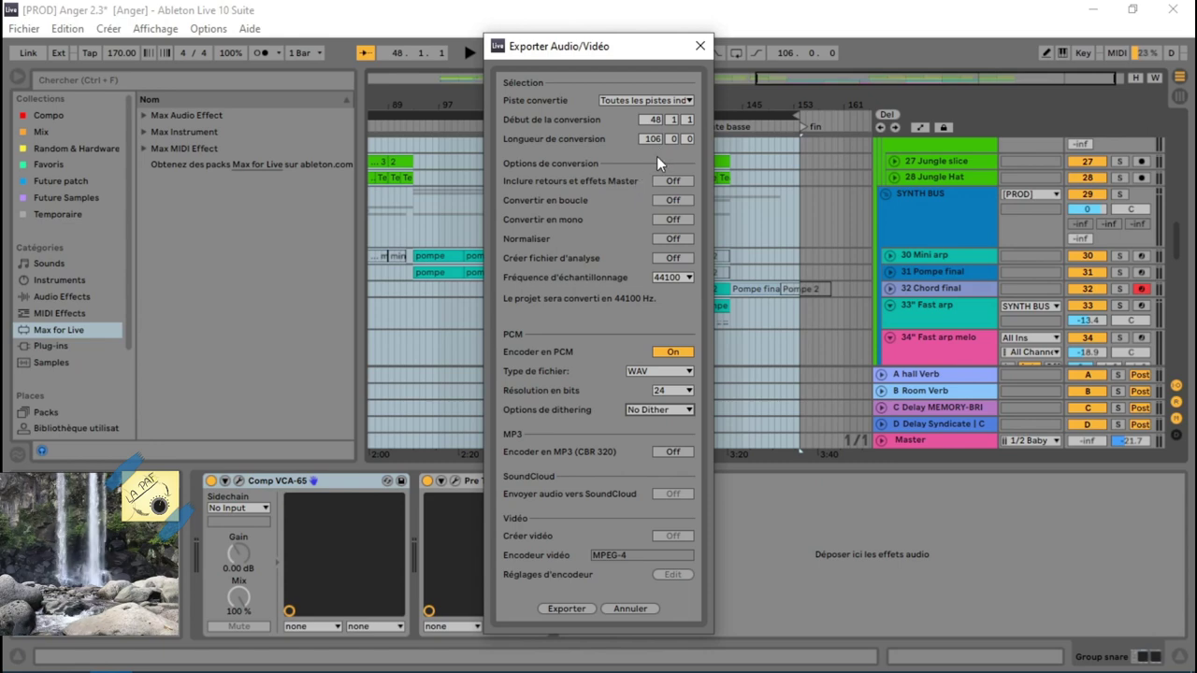
left_click(701, 47)
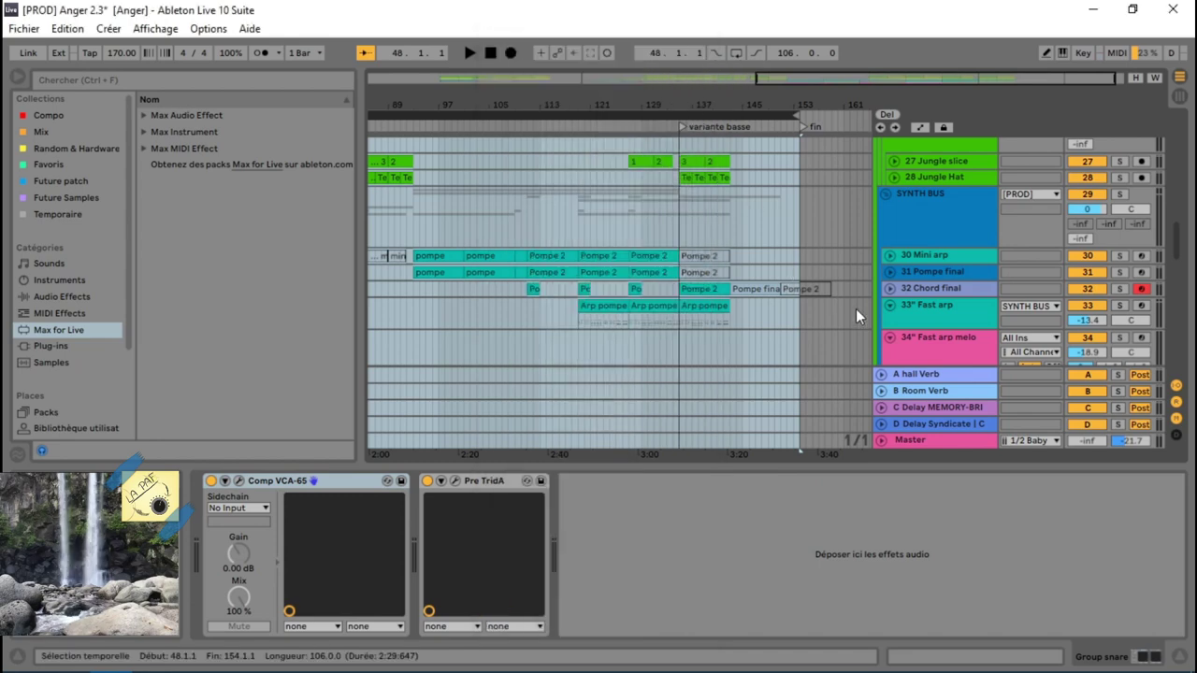
Step: Compare the effect chains on the 06 Snare track and the Acoustique Drums group
scroll(927, 272, "up", 5)
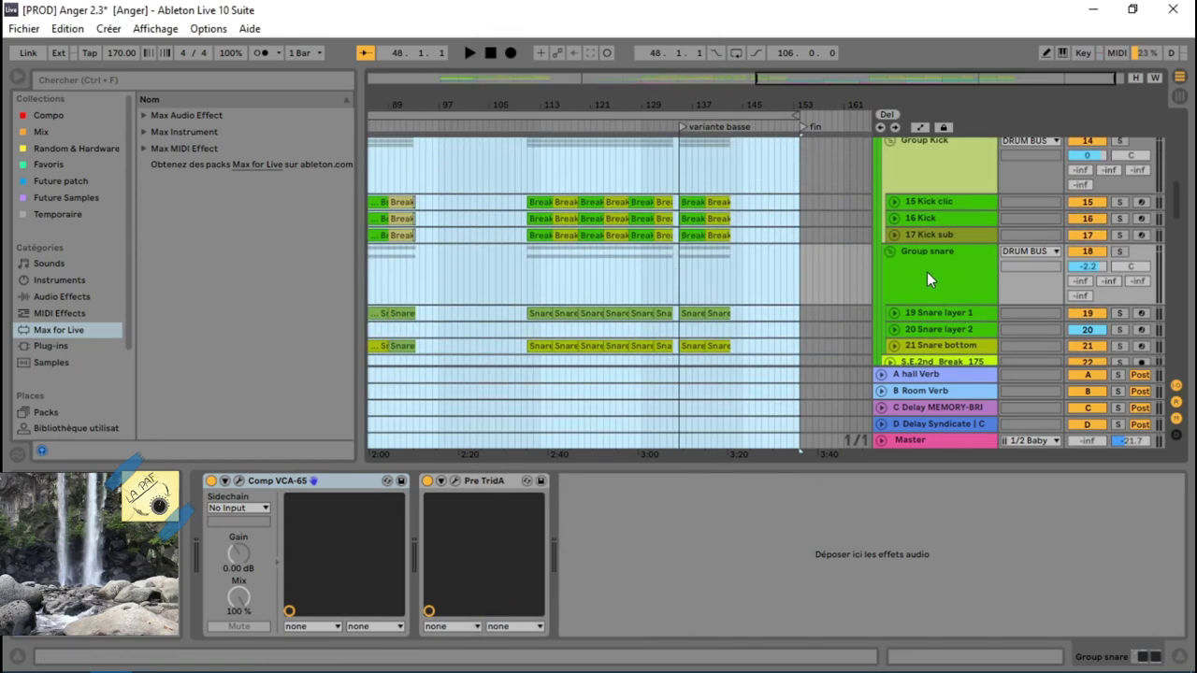
scroll(927, 272, "up", 5)
left_click(937, 264)
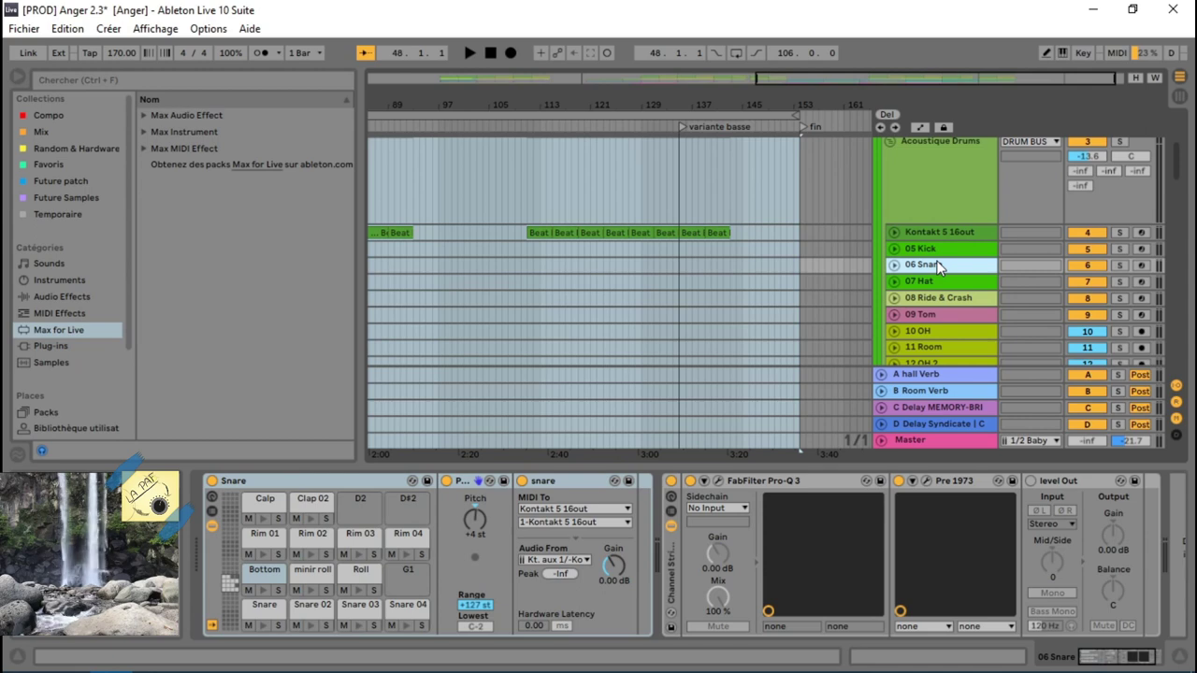
scroll(940, 268, "up", 2)
left_click(922, 193)
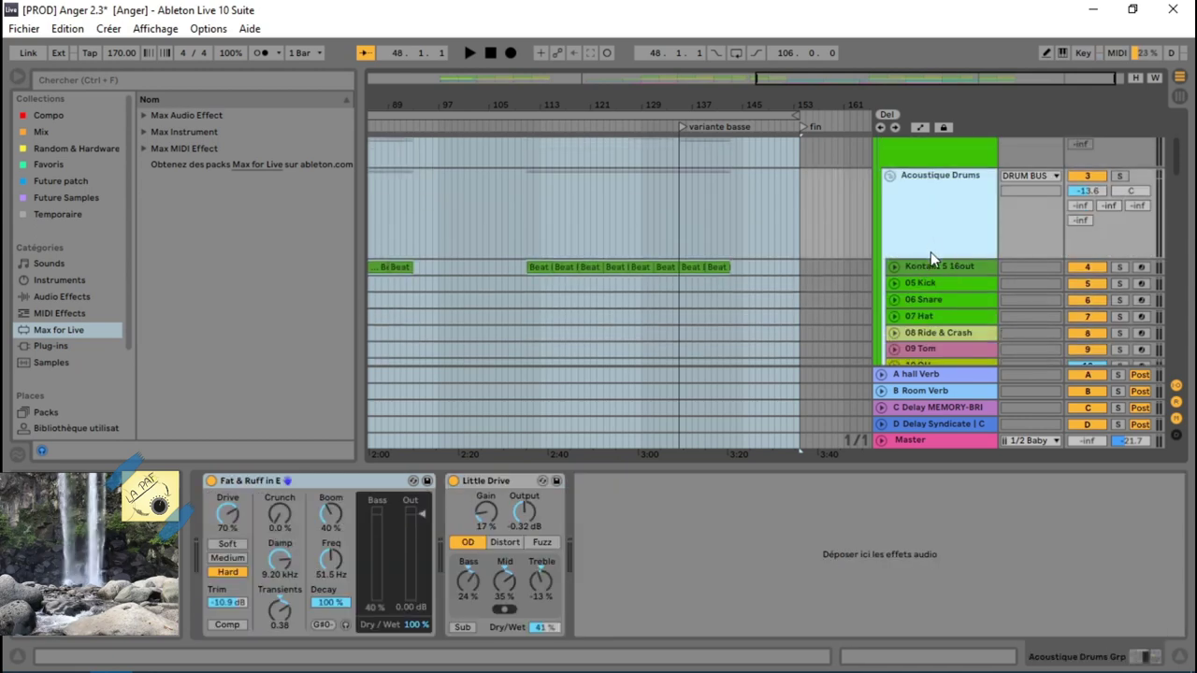
left_click(933, 301)
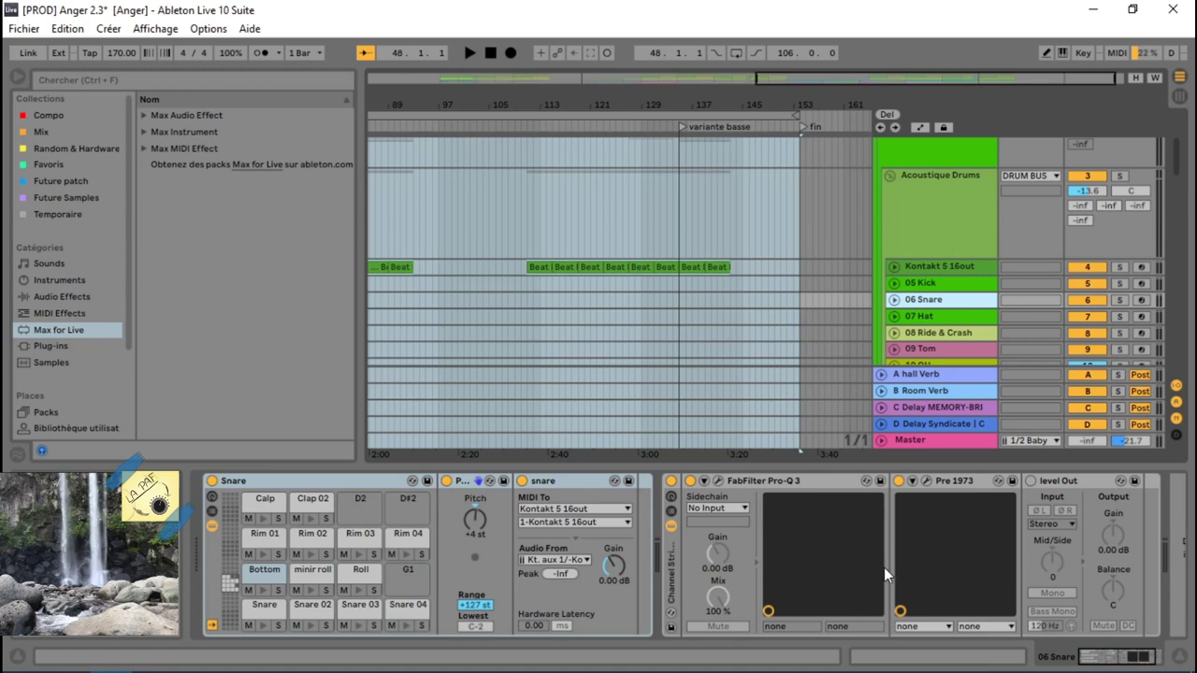
left_click(943, 229)
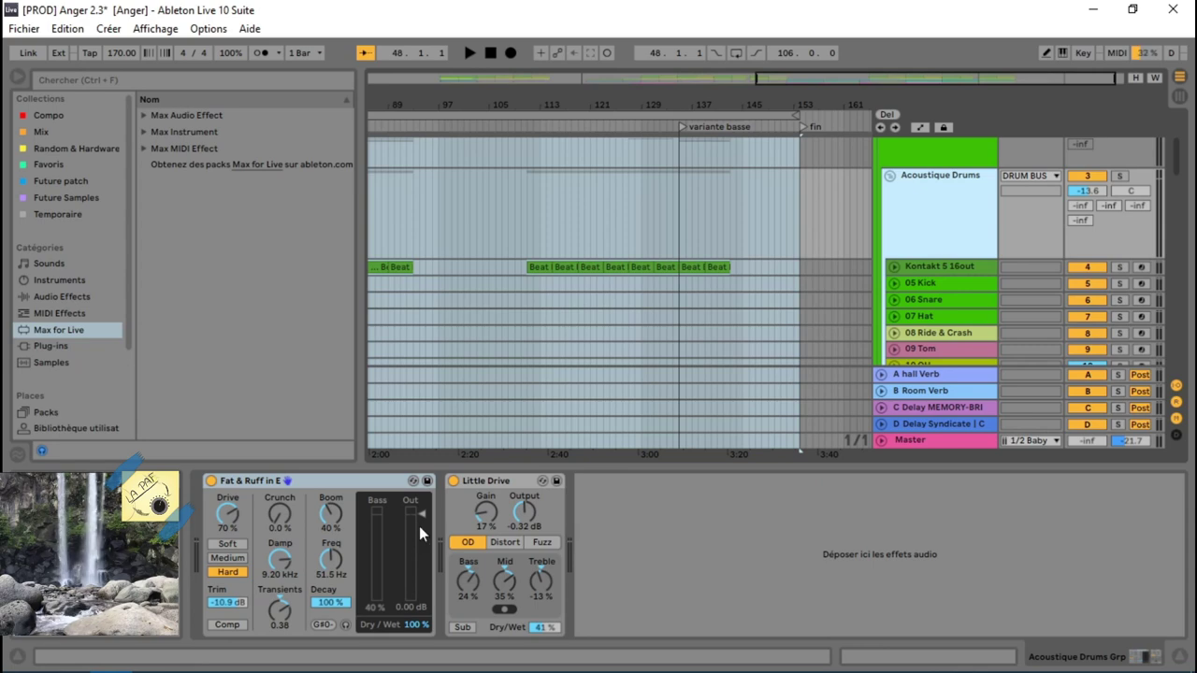
left_click(378, 483)
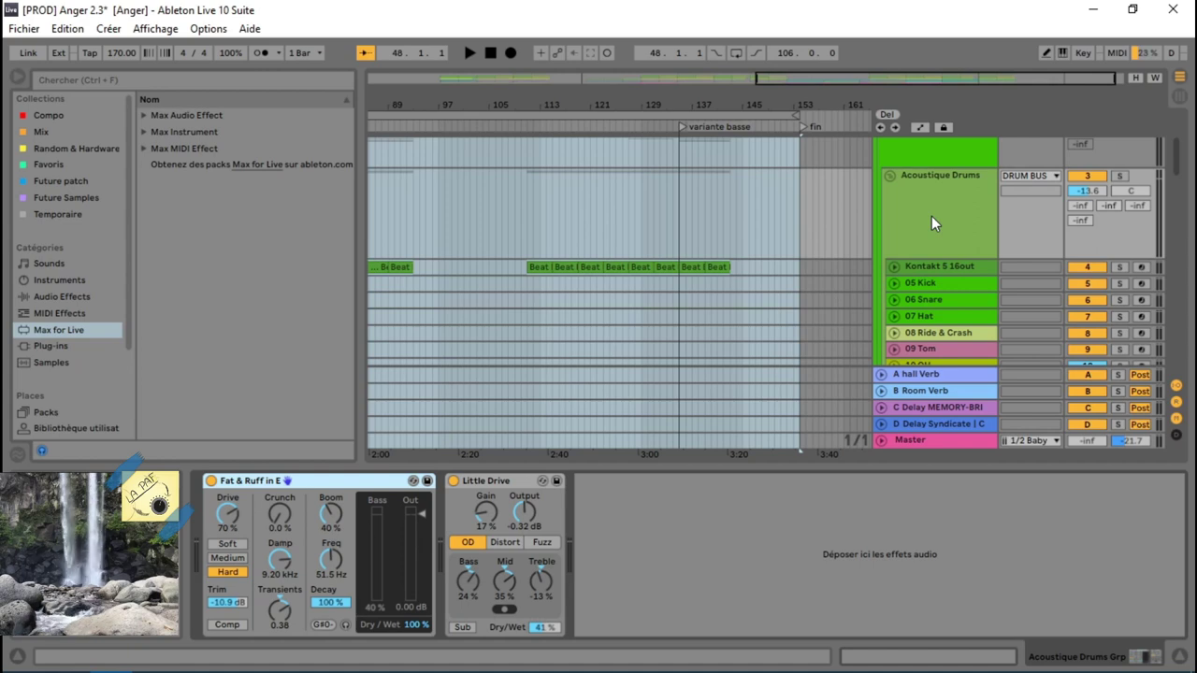
Step: Inspect the effects on the DRUM BUS group
scroll(932, 223, "up", 1)
scroll(931, 216, "up", 2)
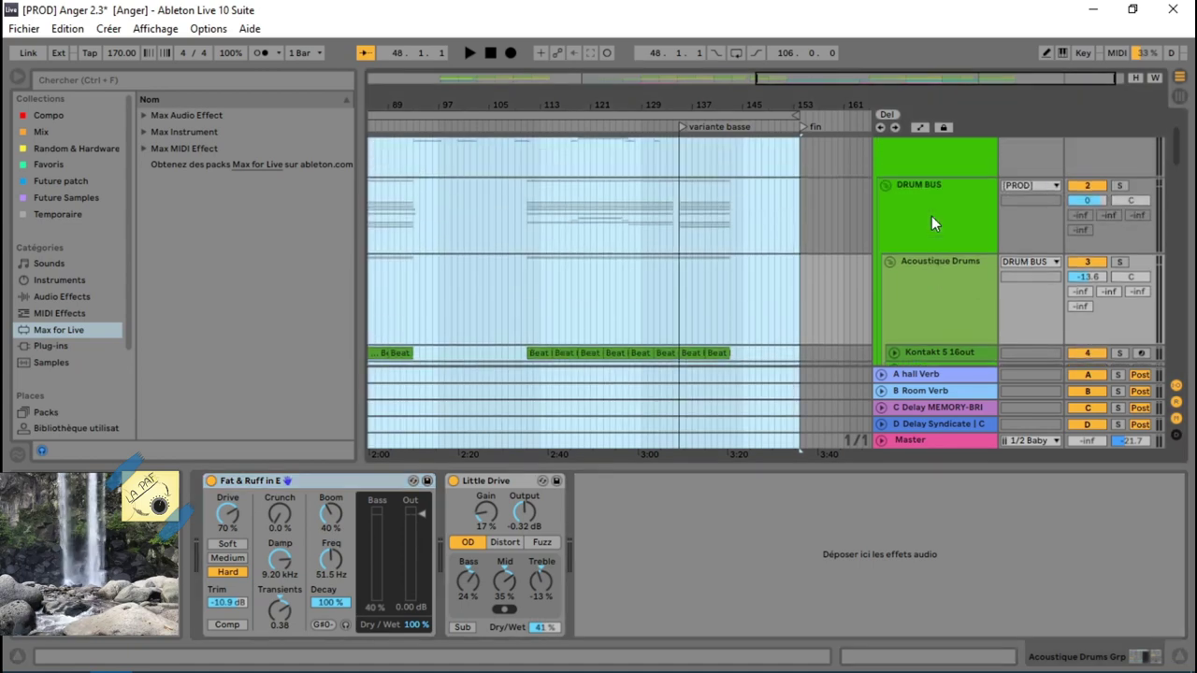
left_click(932, 216)
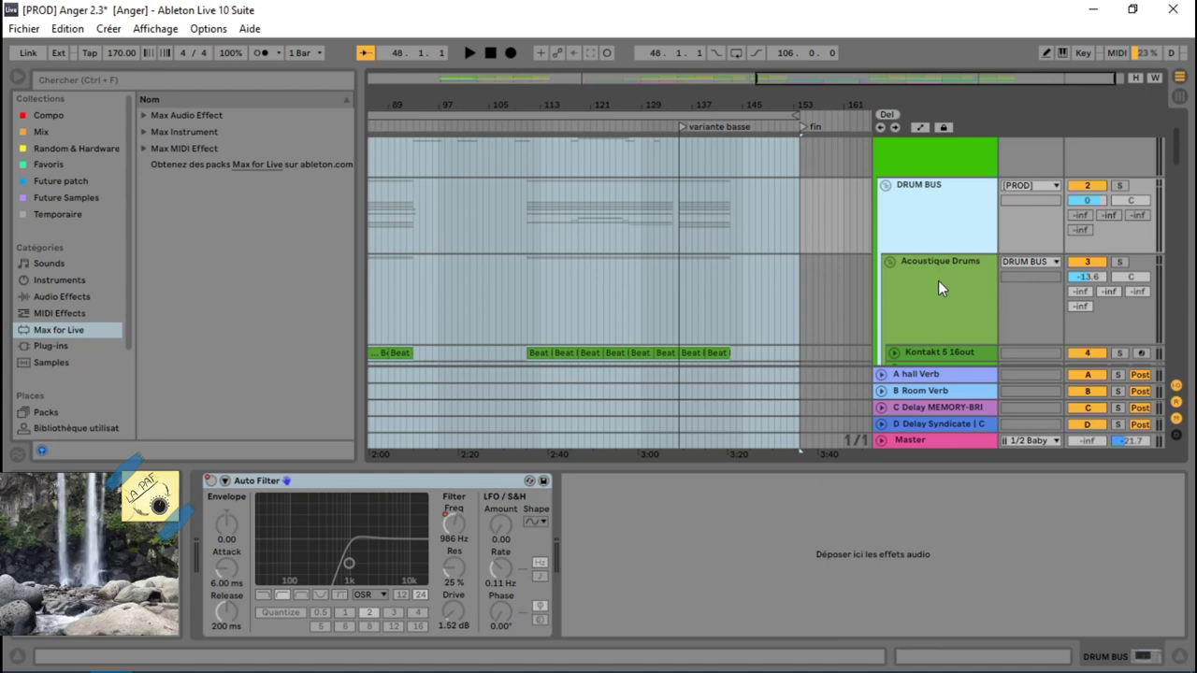
Step: Check the Inclure retours et effets Master option in the audio export settings and close them without exporting
left_click(26, 30)
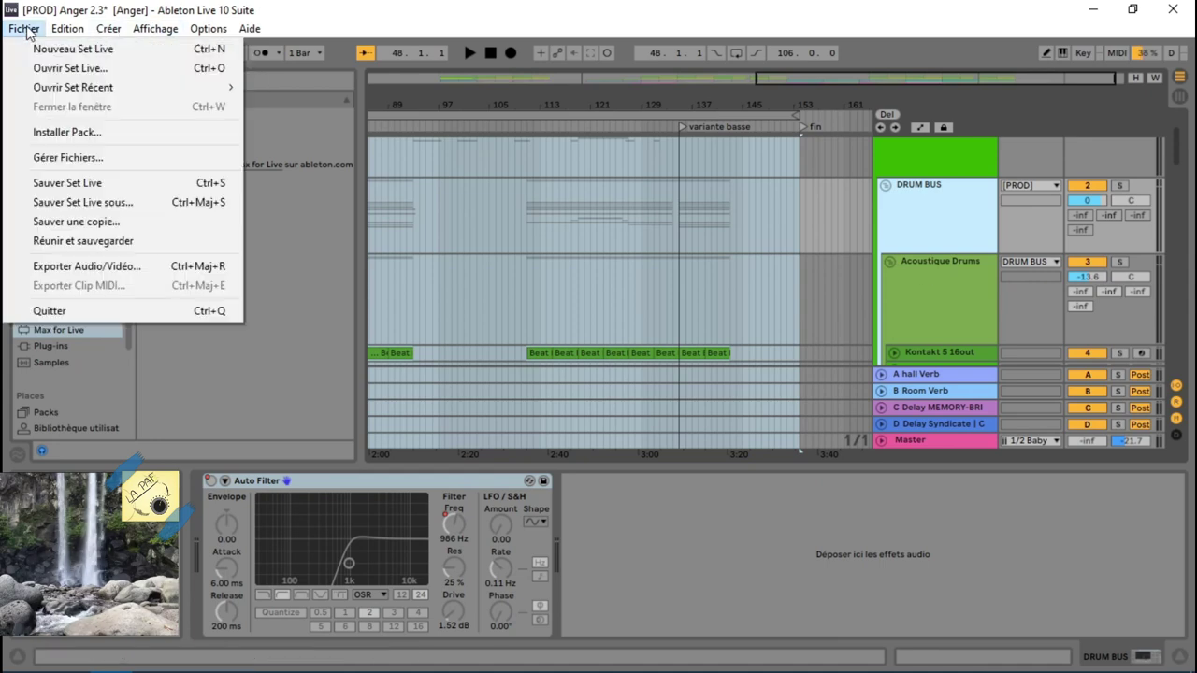
left_click(85, 268)
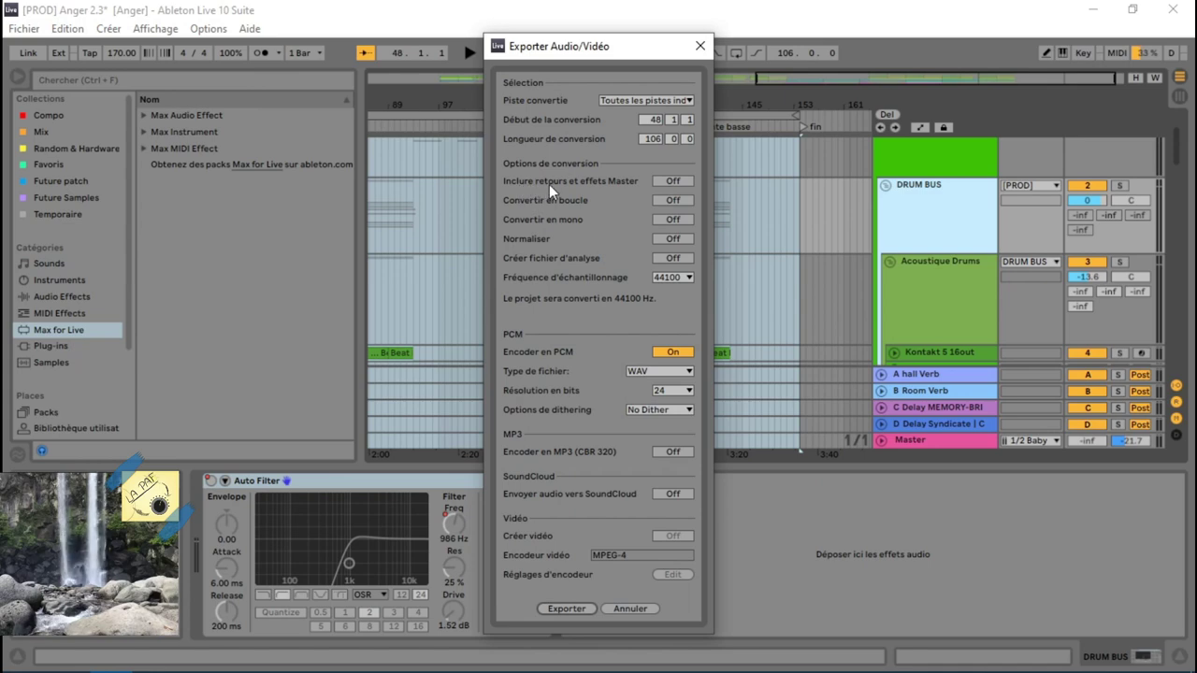
left_click(700, 46)
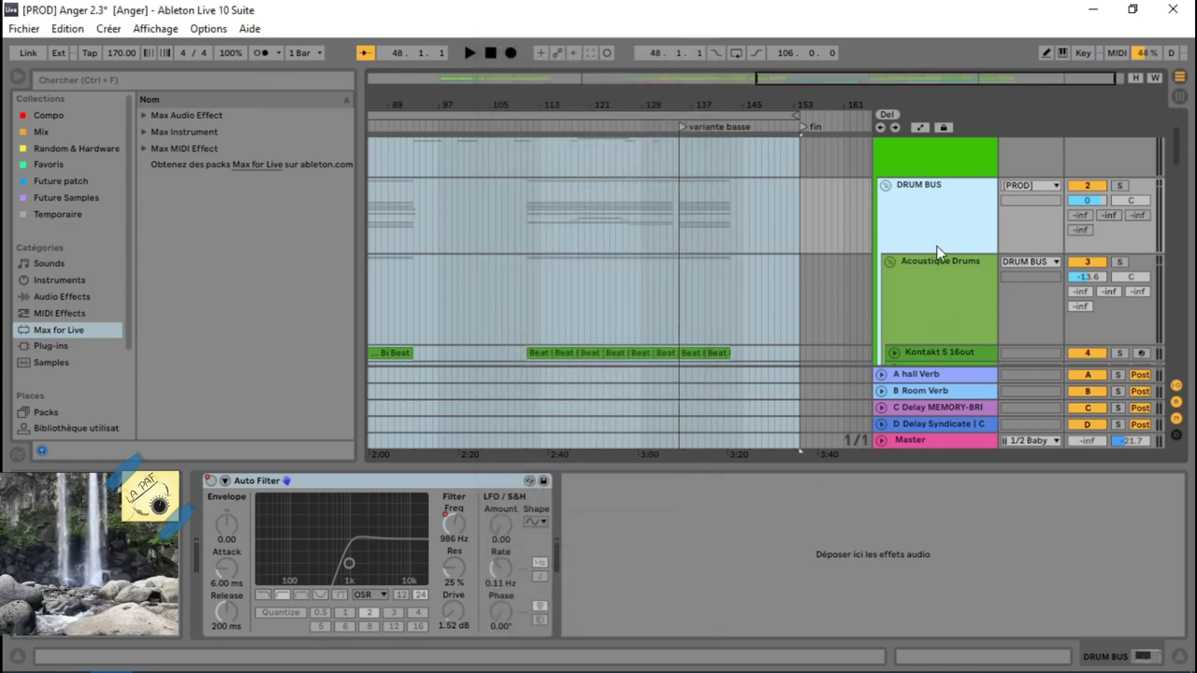
Step: Inspect the effect chains on the Master and the A hall Verb return, and unfold the 06 Snare track to check its sends
left_click(929, 443)
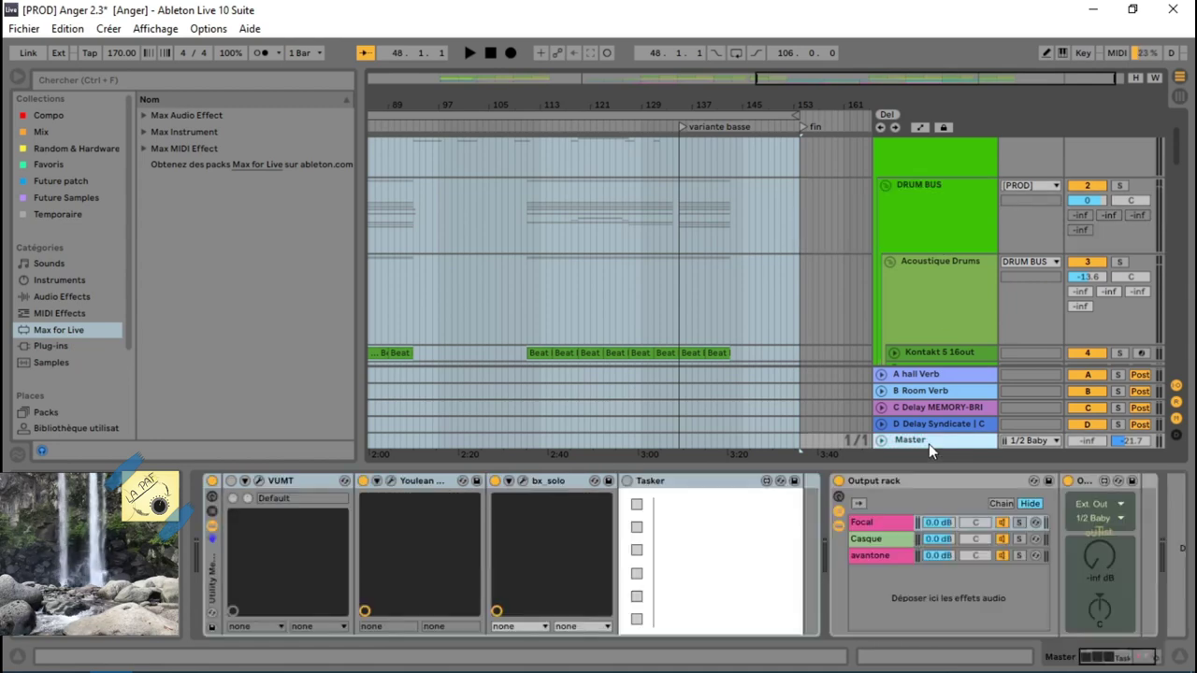
left_click(924, 377)
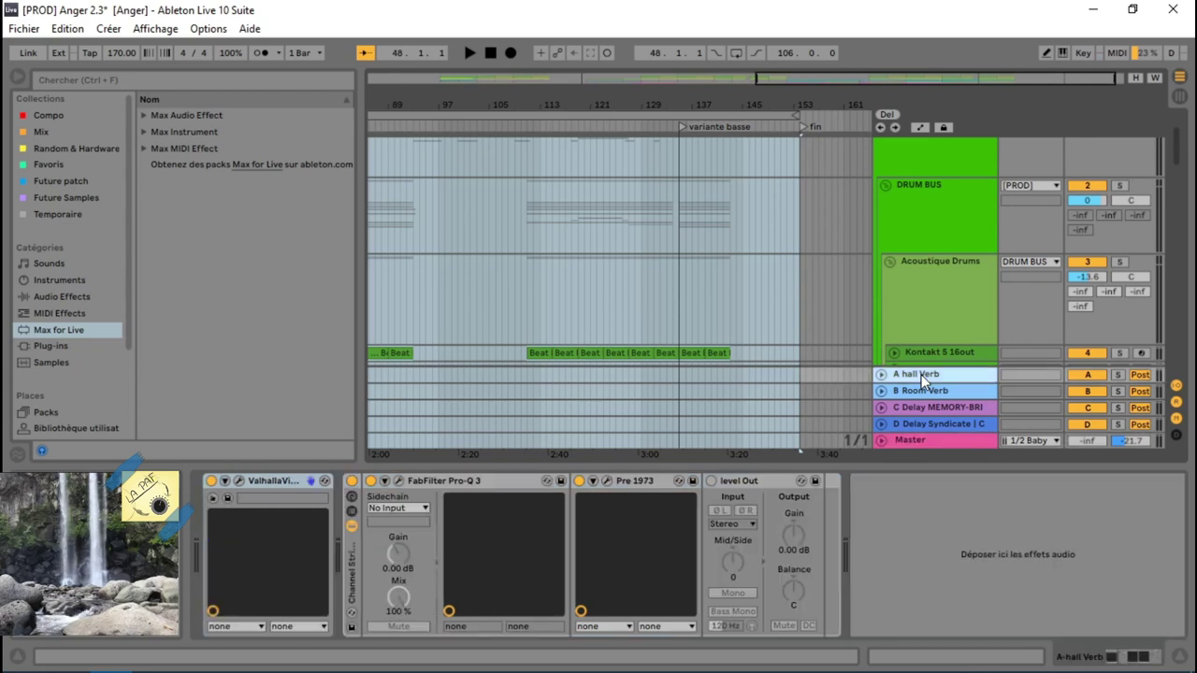
scroll(929, 346, "down", 2)
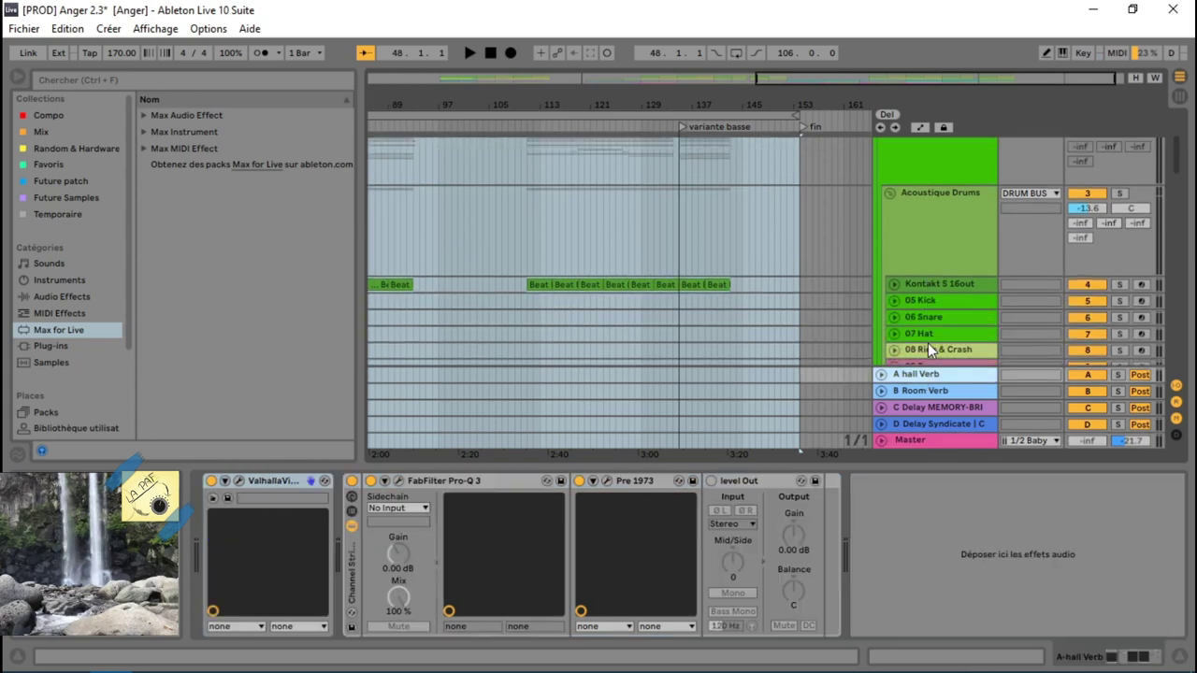
scroll(945, 312, "down", 1)
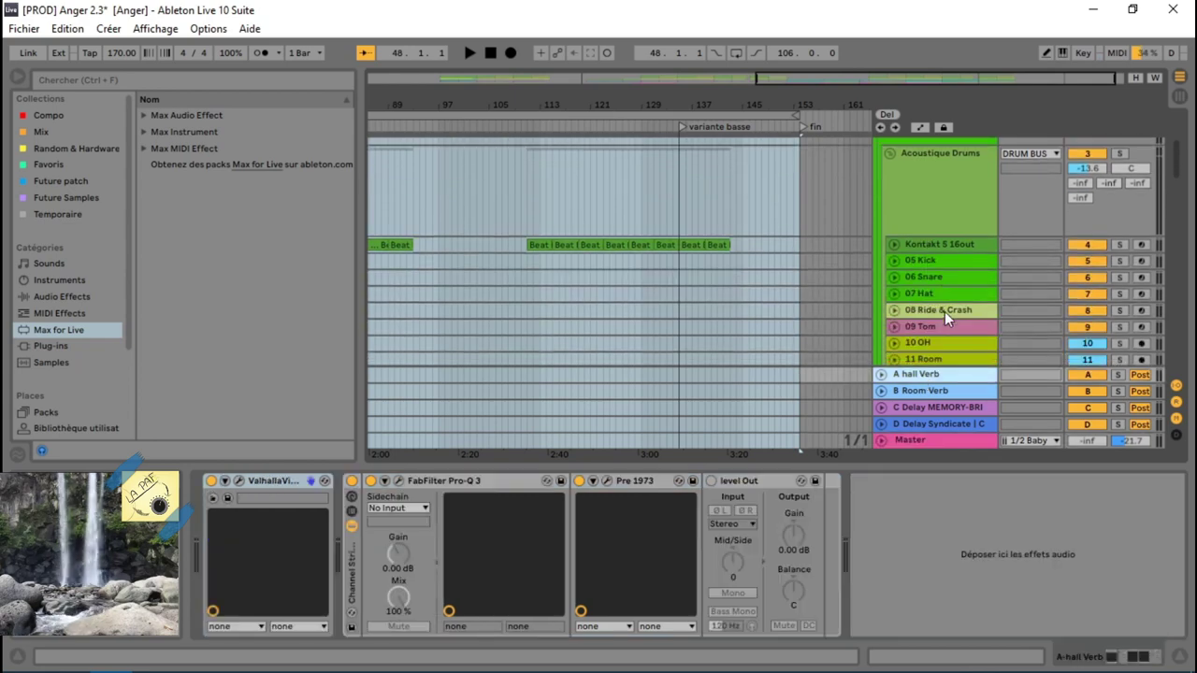
left_click(929, 280)
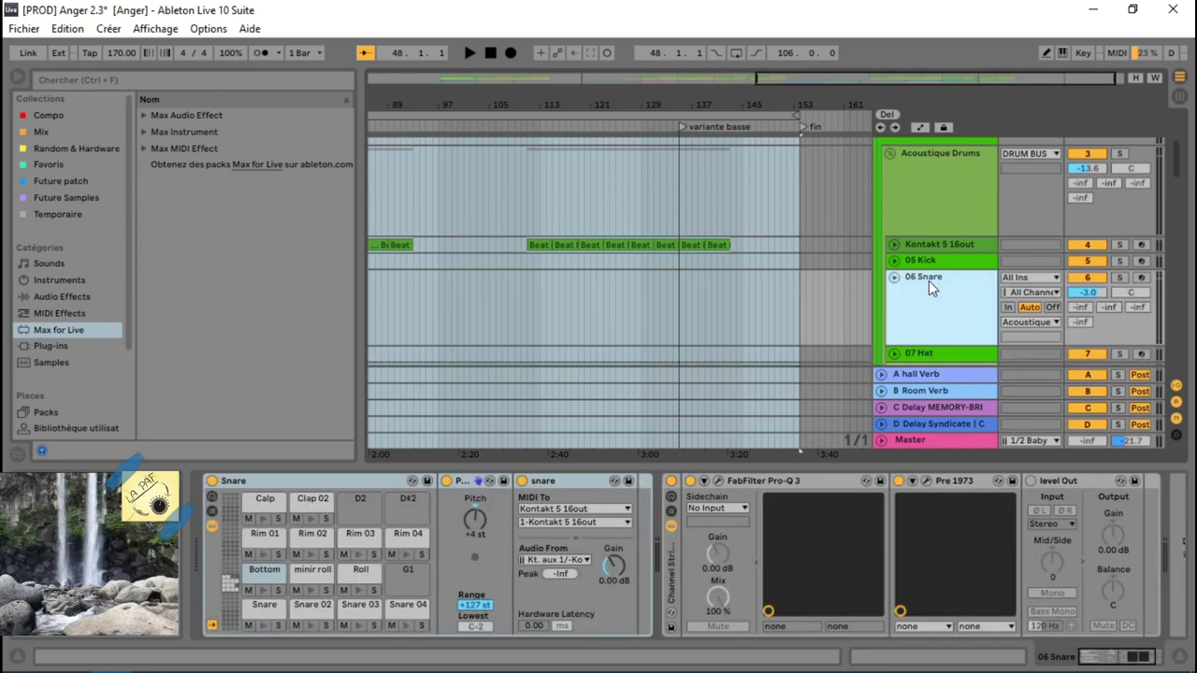
Step: Look through the lower tracks, including Fast arp and Fast arp melo, and check the Fast arp melo send to A hall Verb
scroll(929, 281, "down", 10)
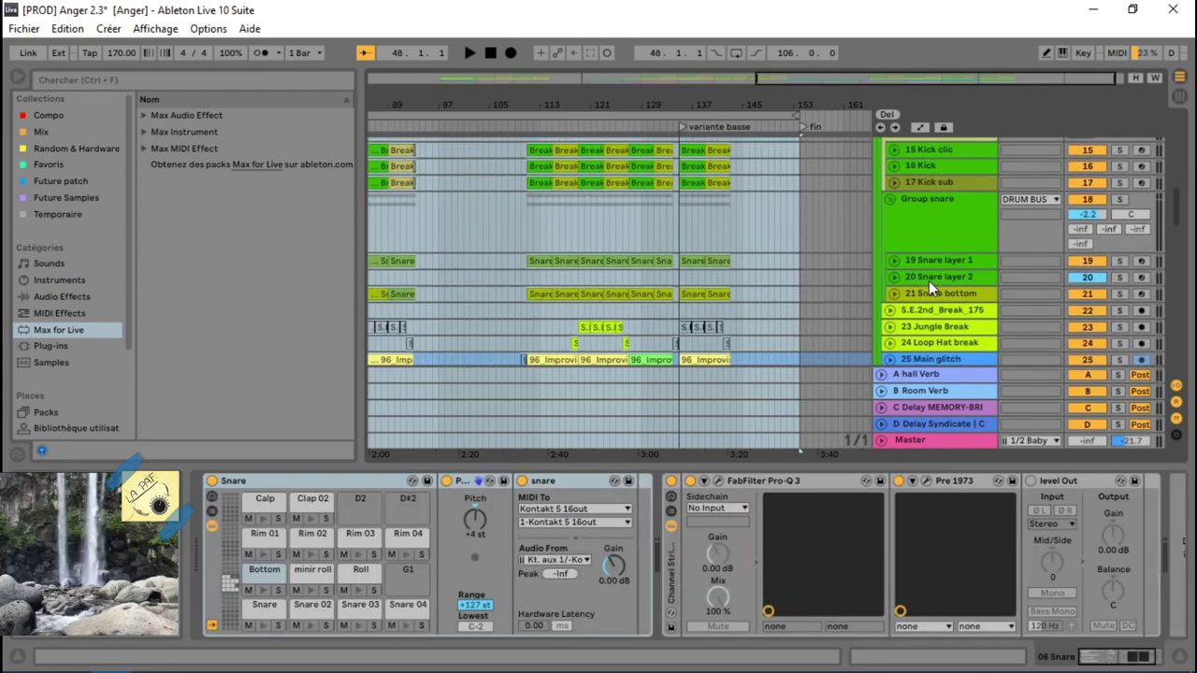
scroll(929, 281, "down", 2)
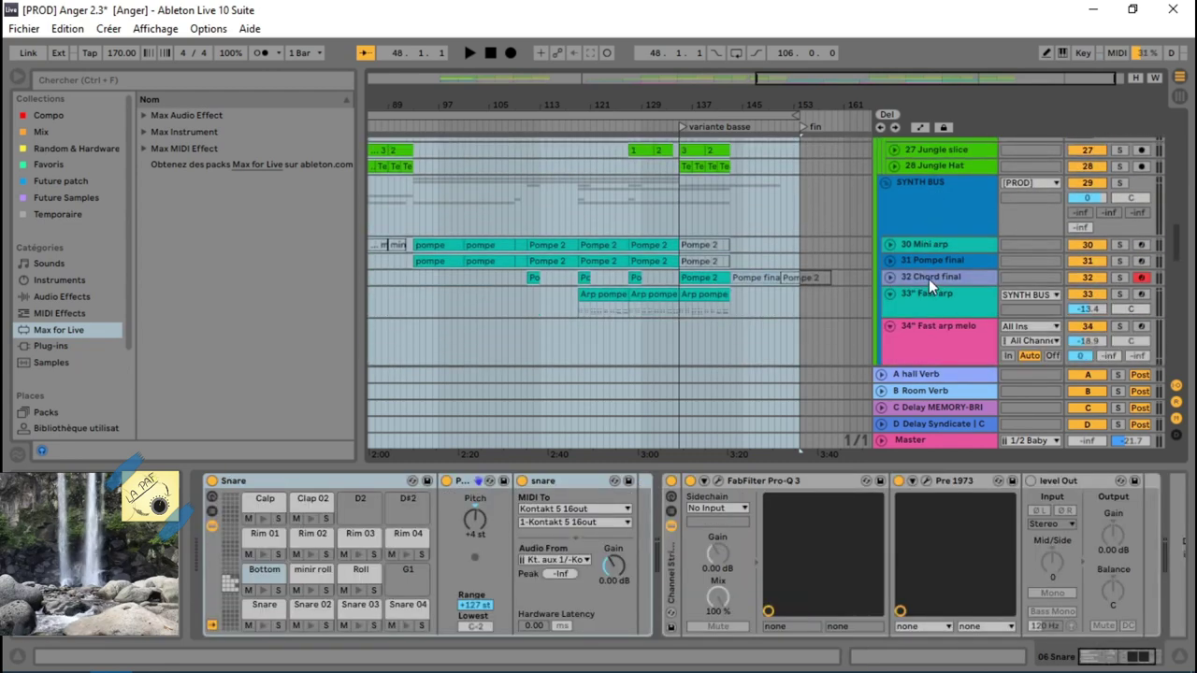
left_click(925, 301)
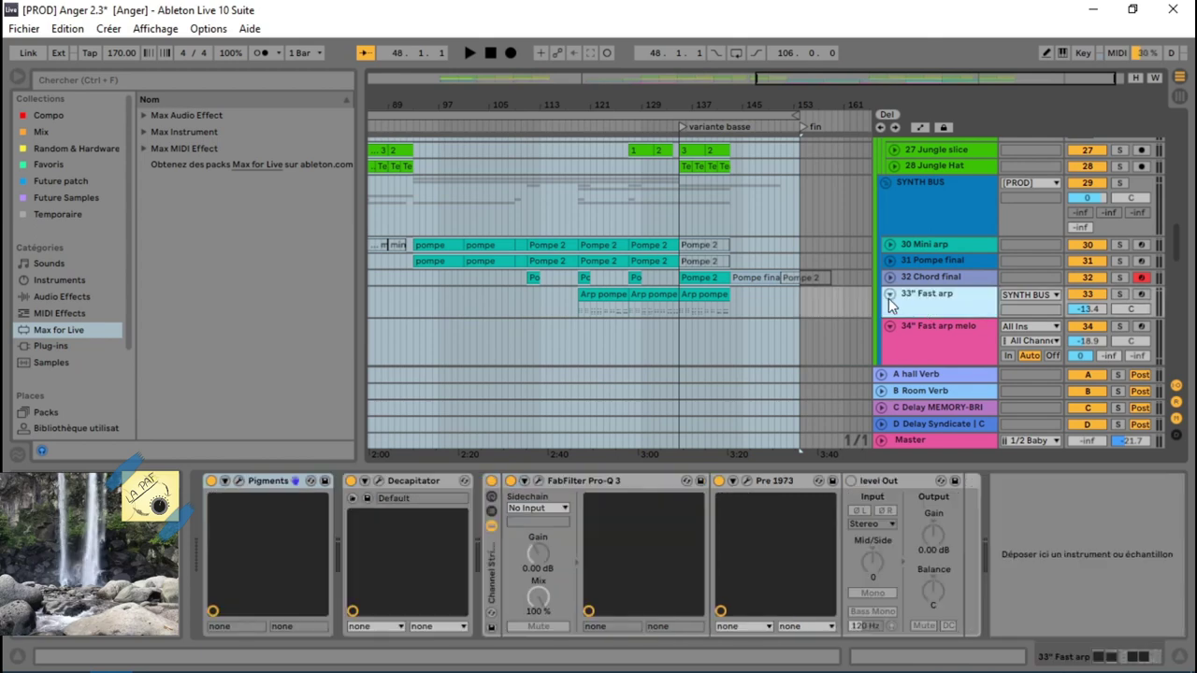
scroll(889, 298, "down", 2)
left_click(906, 277)
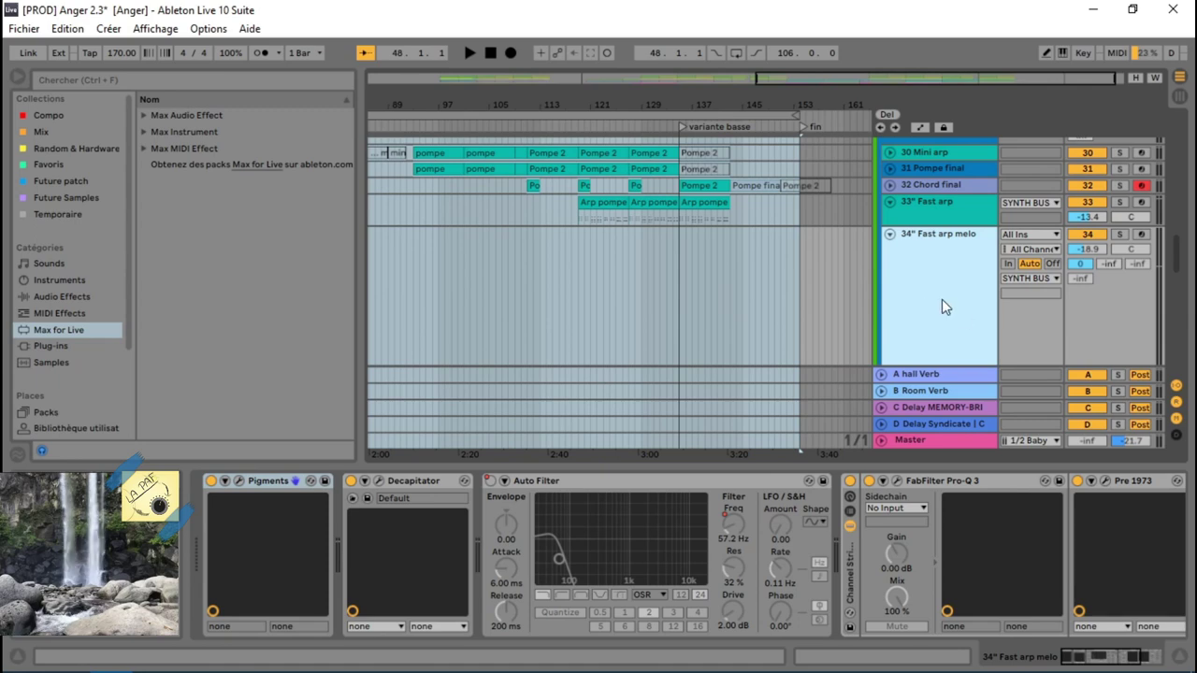
scroll(926, 292, "down", 3)
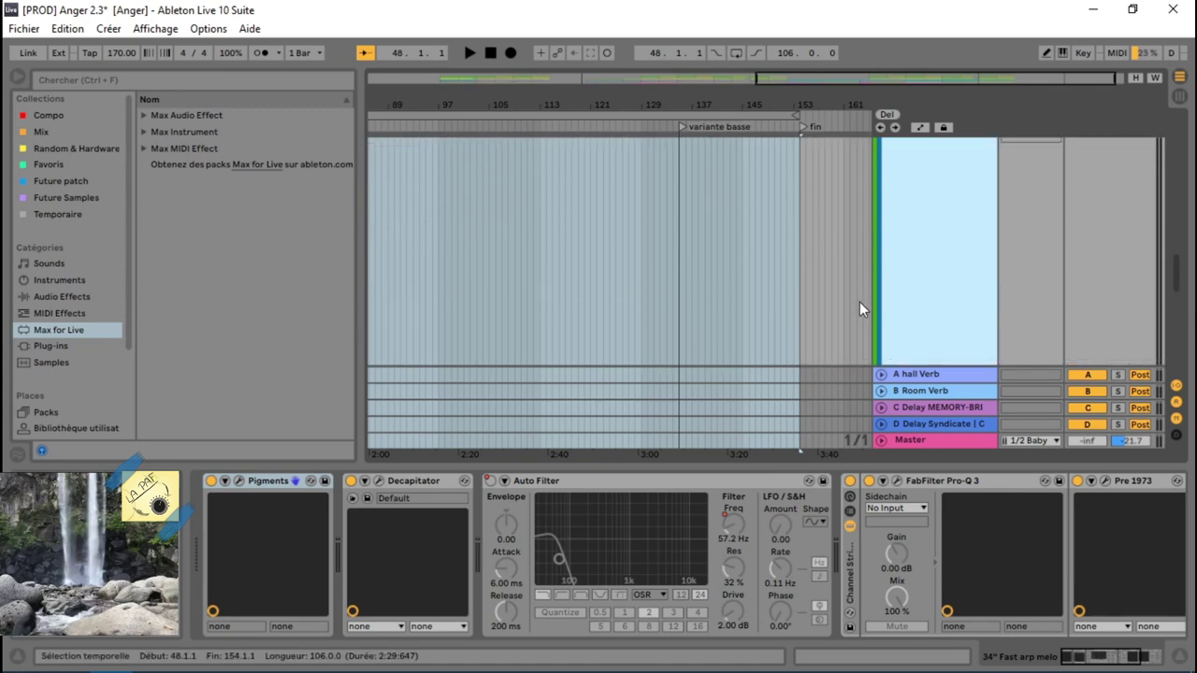
scroll(859, 302, "up", 3)
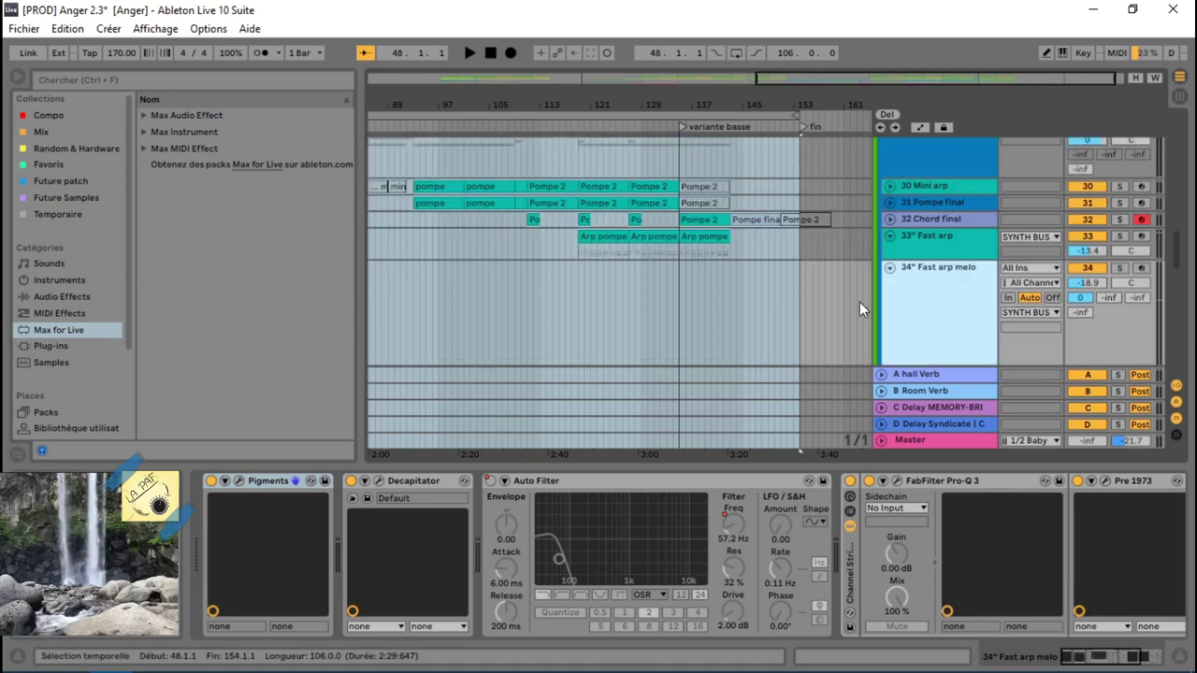
left_click(1081, 299)
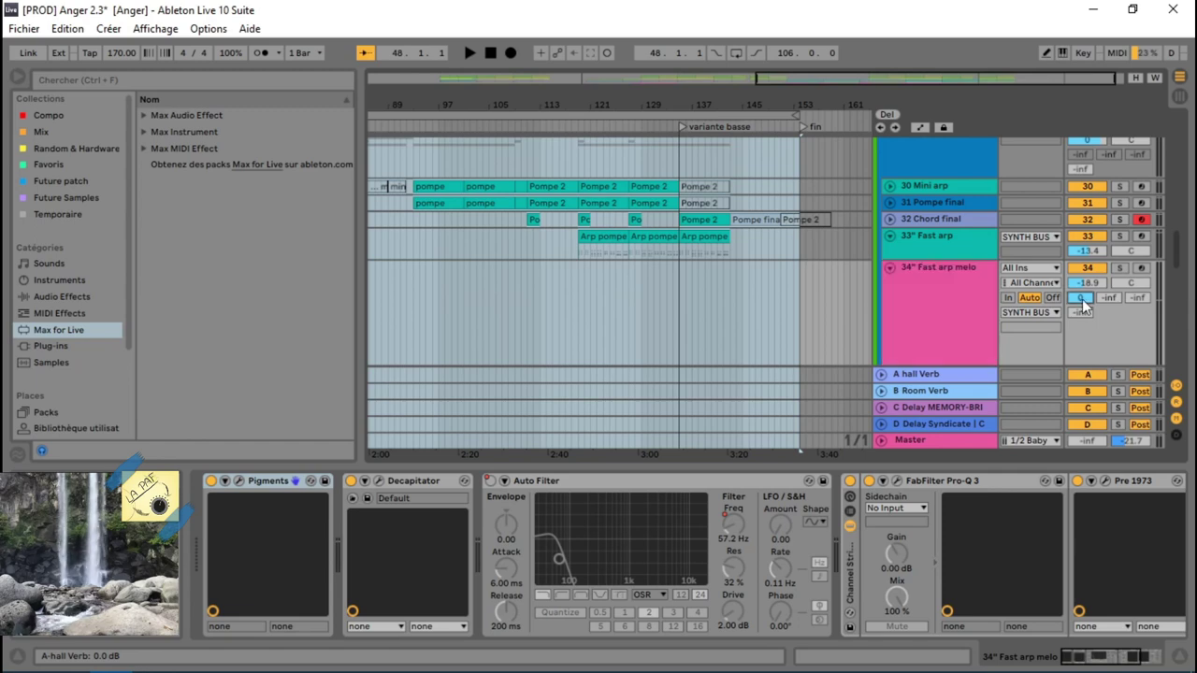
Step: Compare the device chain of the A hall Verb return with that of the Fast arp melo track
left_click(951, 382)
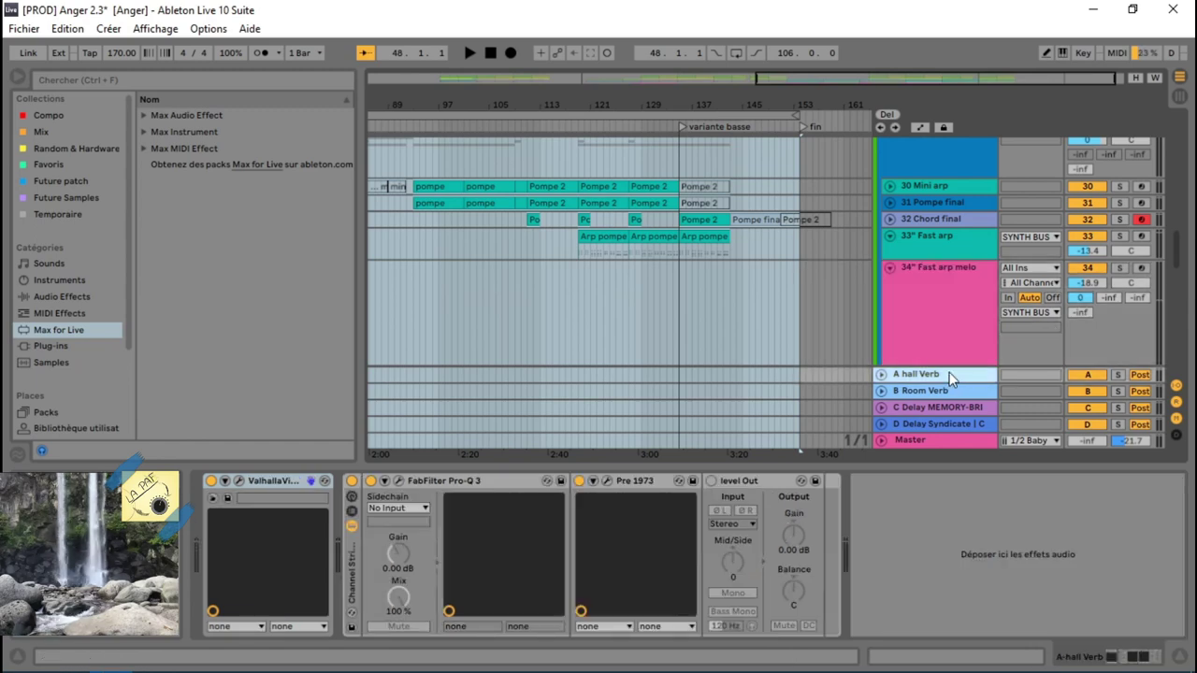
left_click(945, 321)
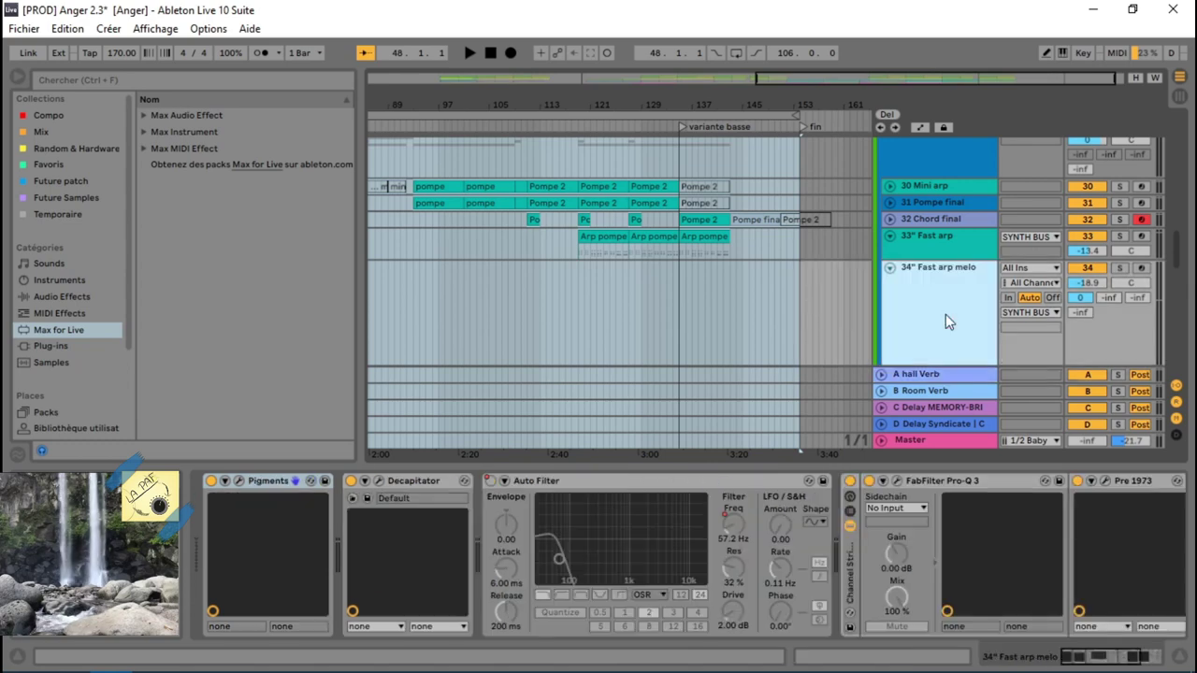
left_click(921, 377)
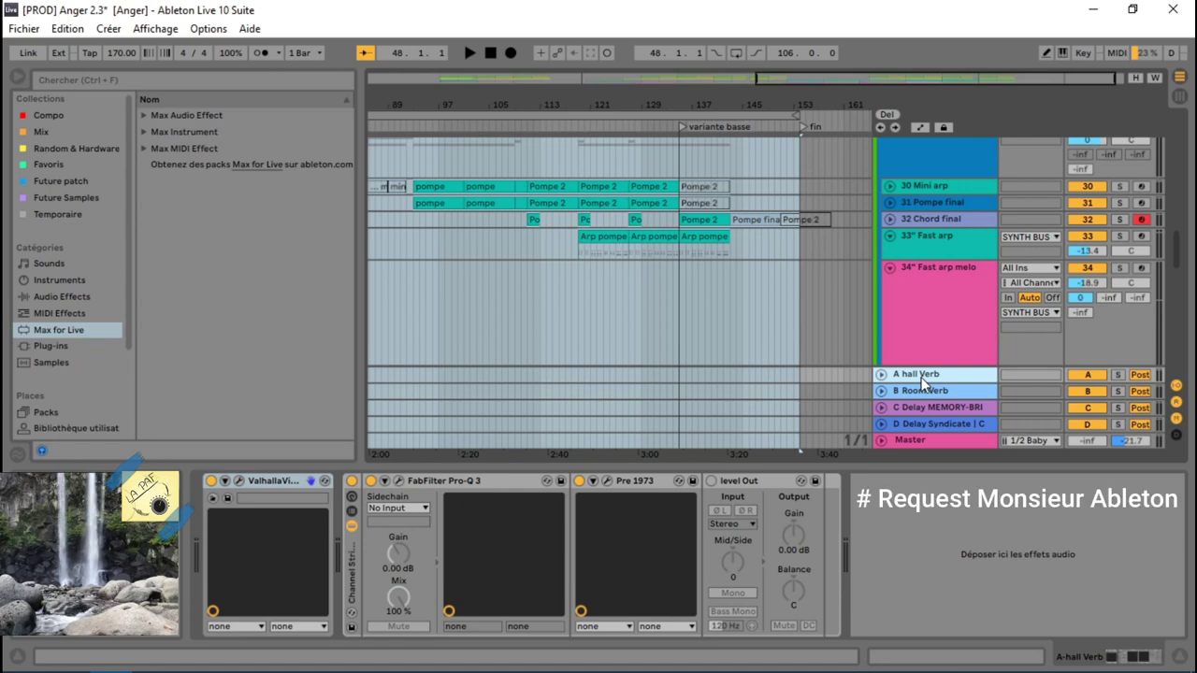
left_click(943, 329)
scroll(943, 330, "up", 3)
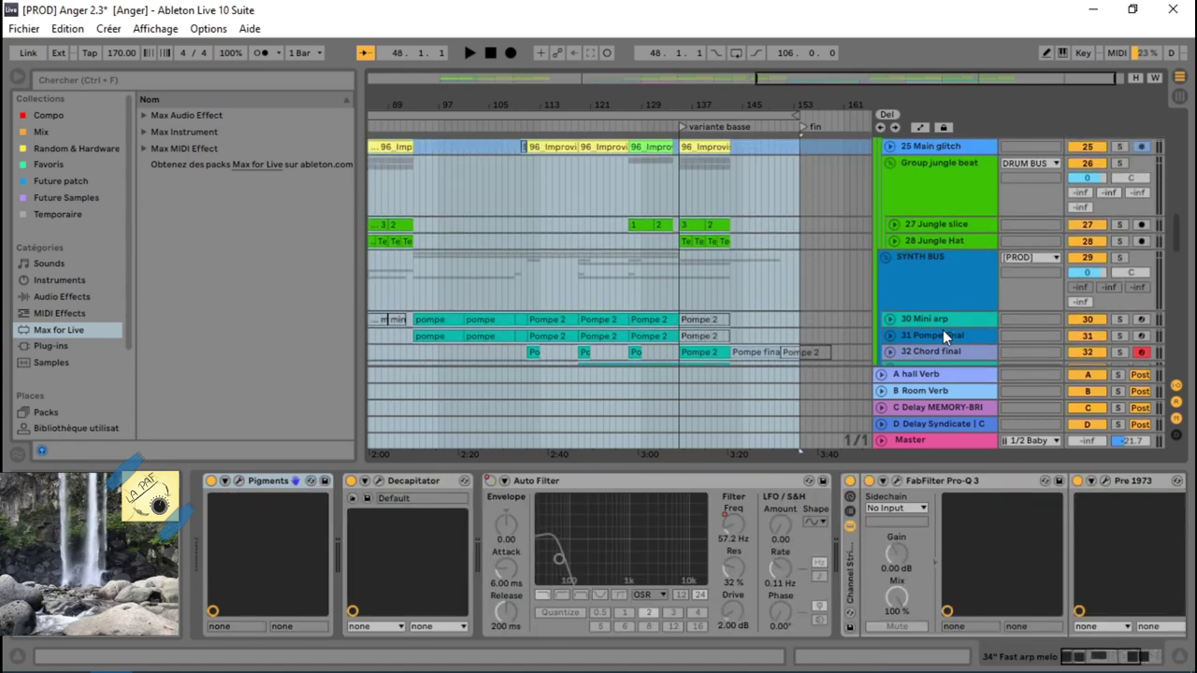
left_click(939, 379)
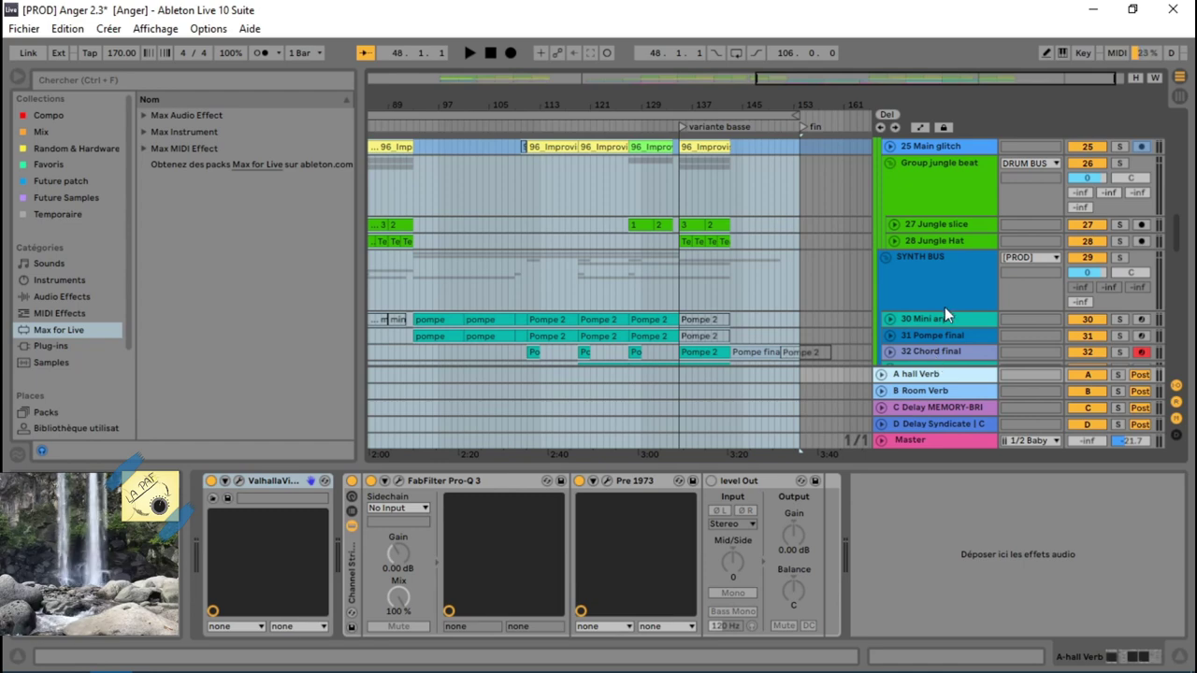
Step: Show the automation of the Auto Filter's frequency on the DRUM BUS group and inspect its earlier part in the arrangement
scroll(943, 313, "up", 5)
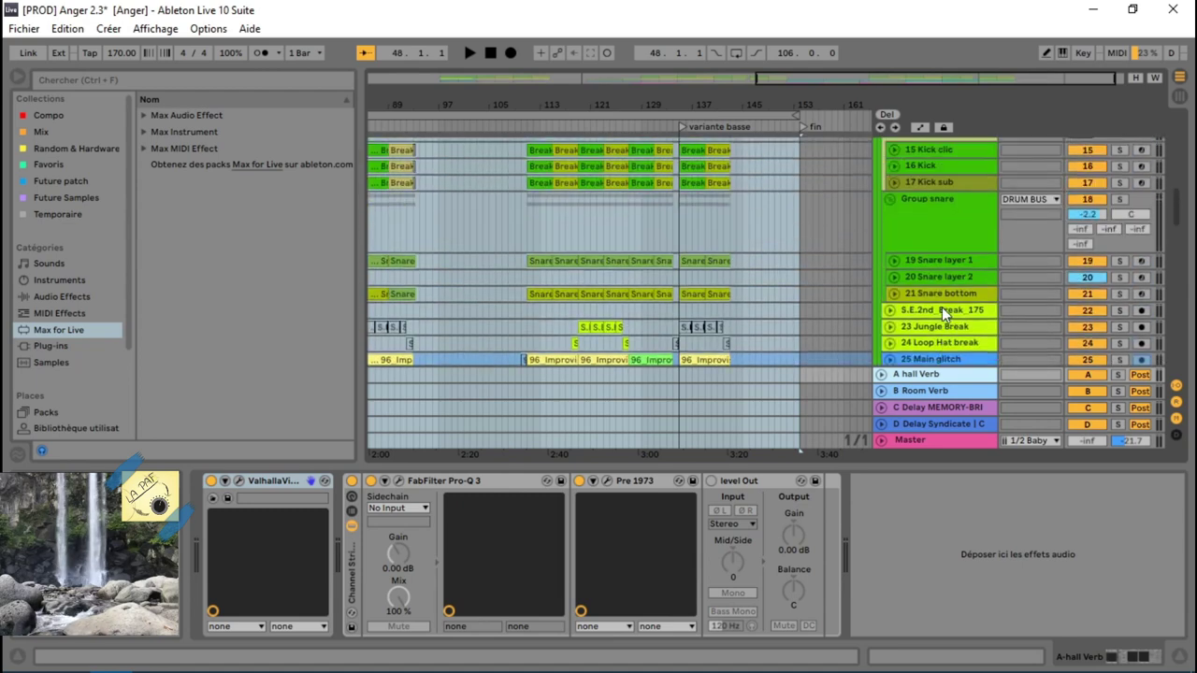
scroll(941, 306, "up", 10)
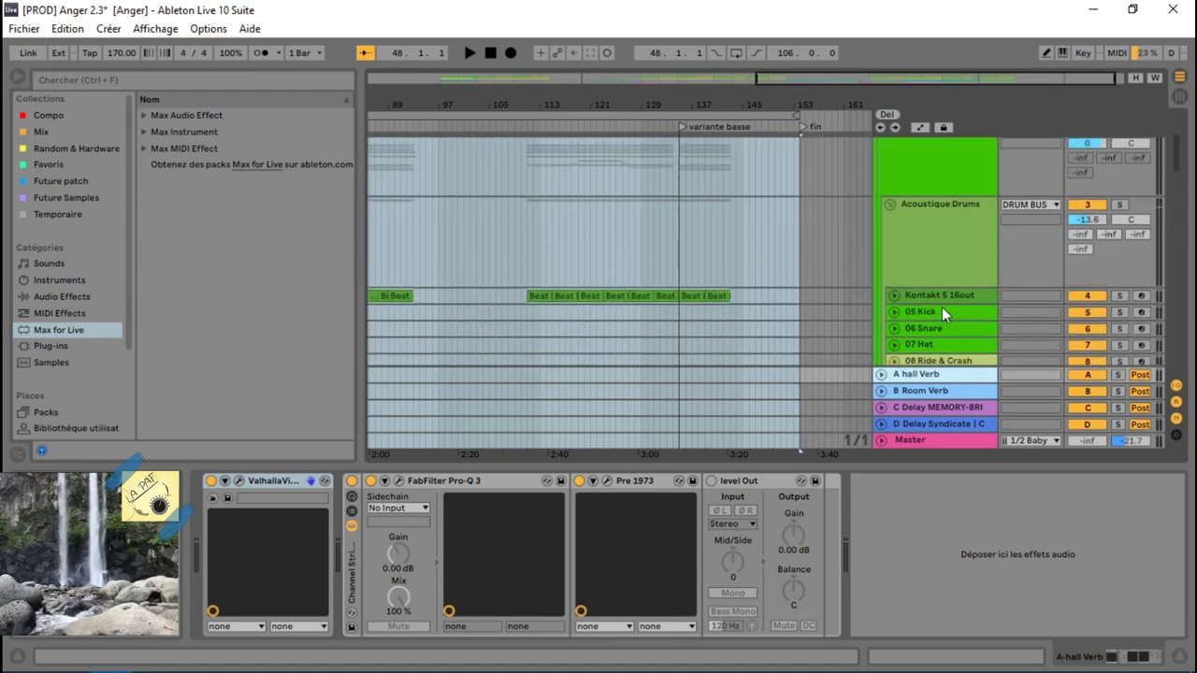
scroll(941, 306, "up", 3)
left_click(944, 279)
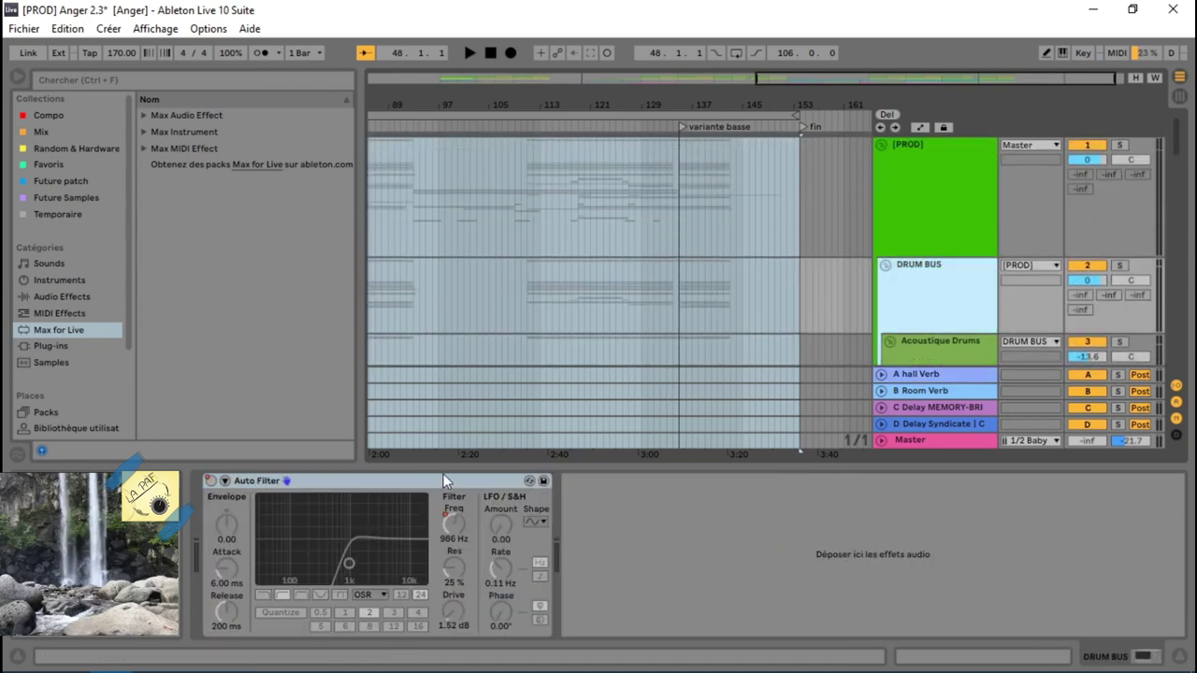
right_click(448, 529)
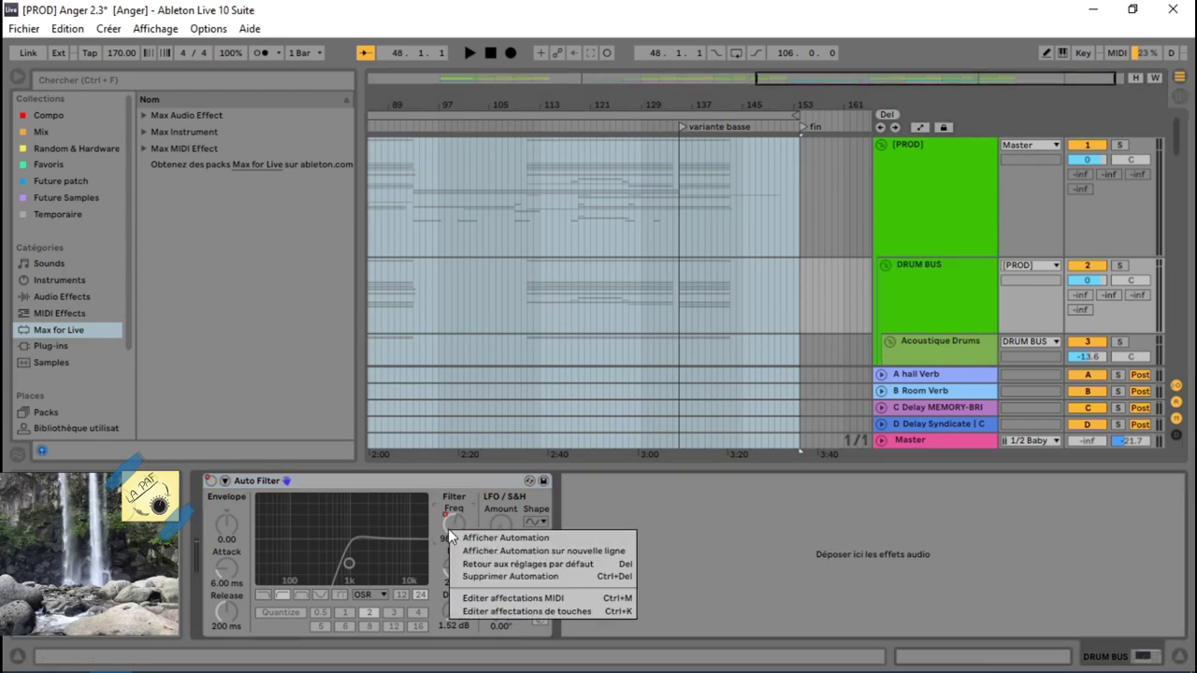
left_click(477, 534)
scroll(602, 295, "up", 3)
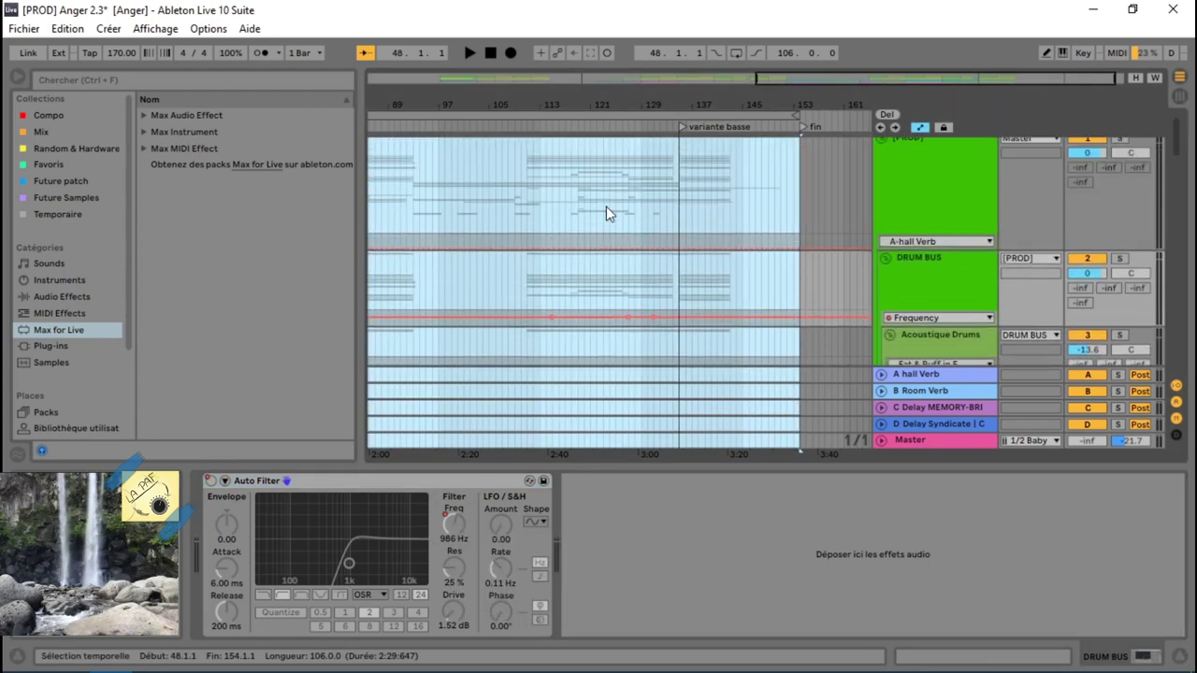
left_click_drag(791, 82, 699, 81)
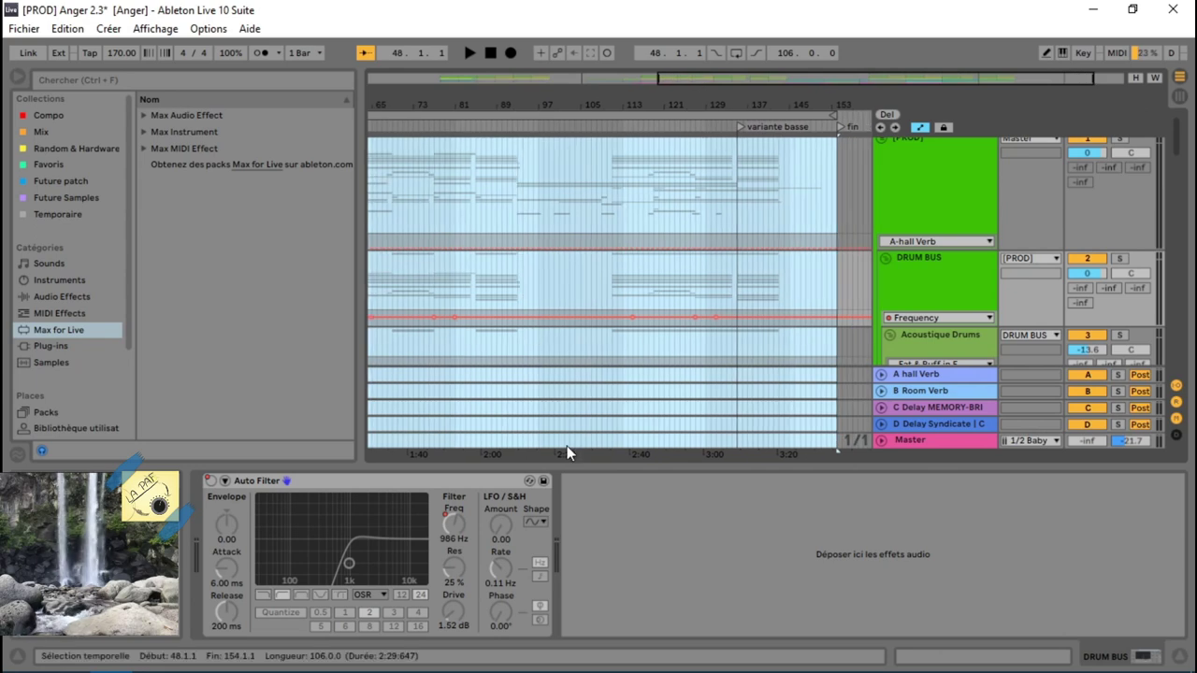
left_click(919, 281)
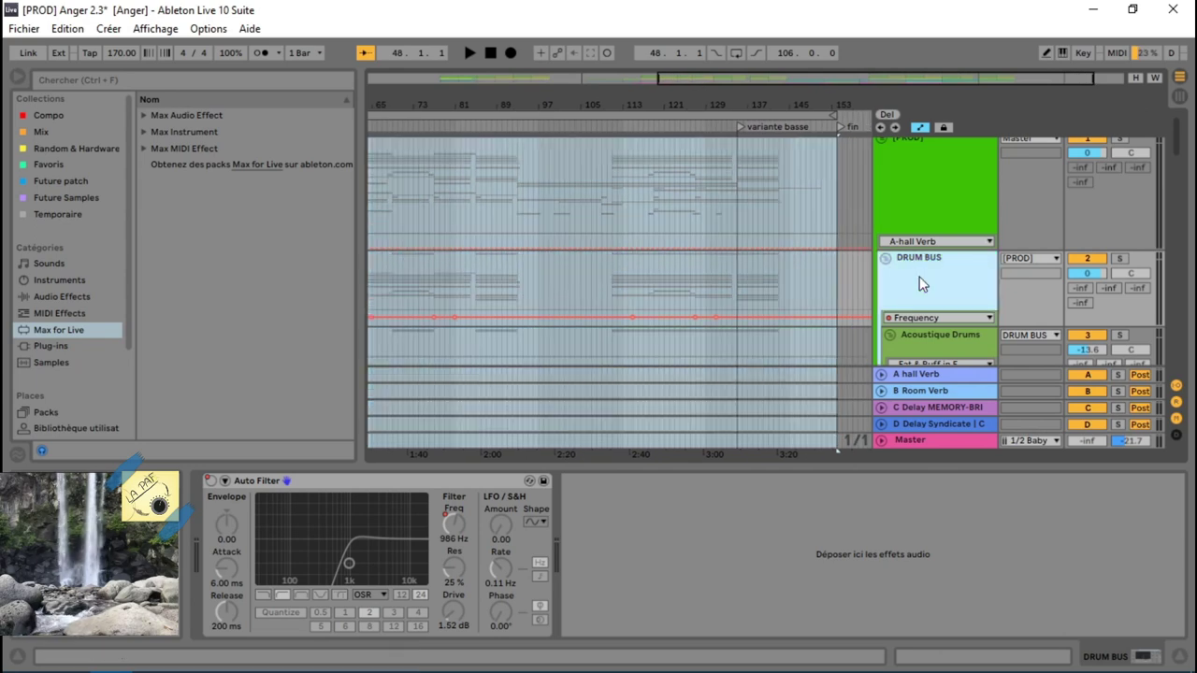
Step: Turn on the inclusion of return and Master effects in the audio export settings, and close the export dialog
left_click(921, 377)
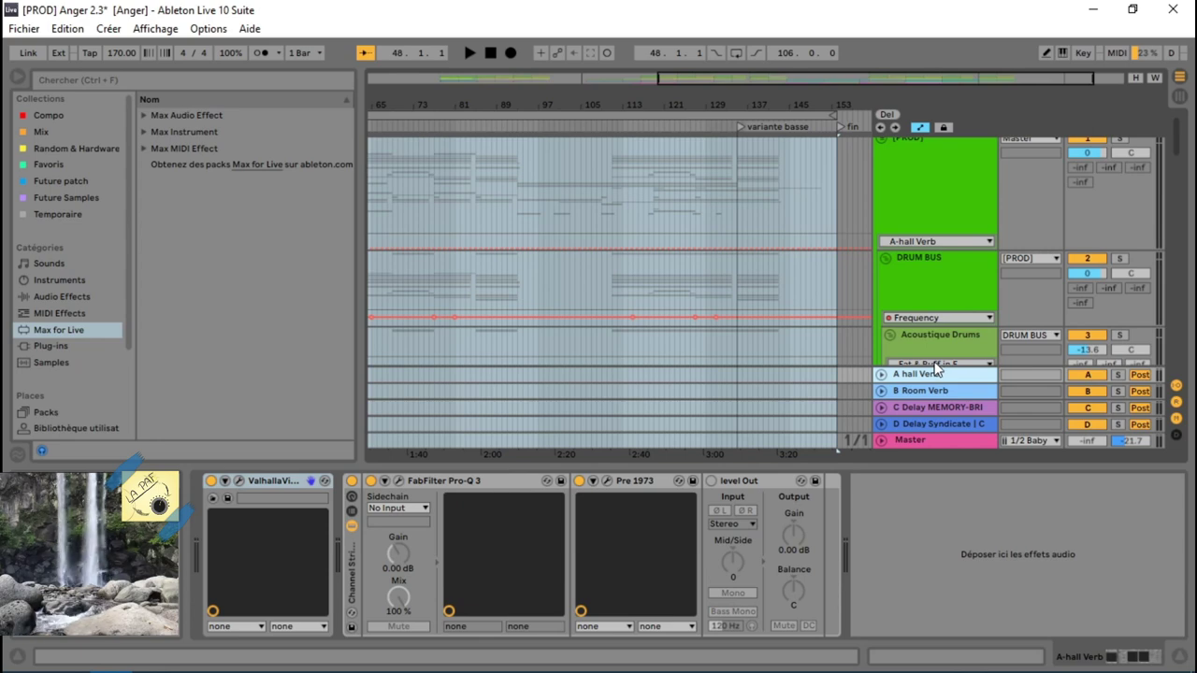
left_click(24, 28)
left_click(80, 265)
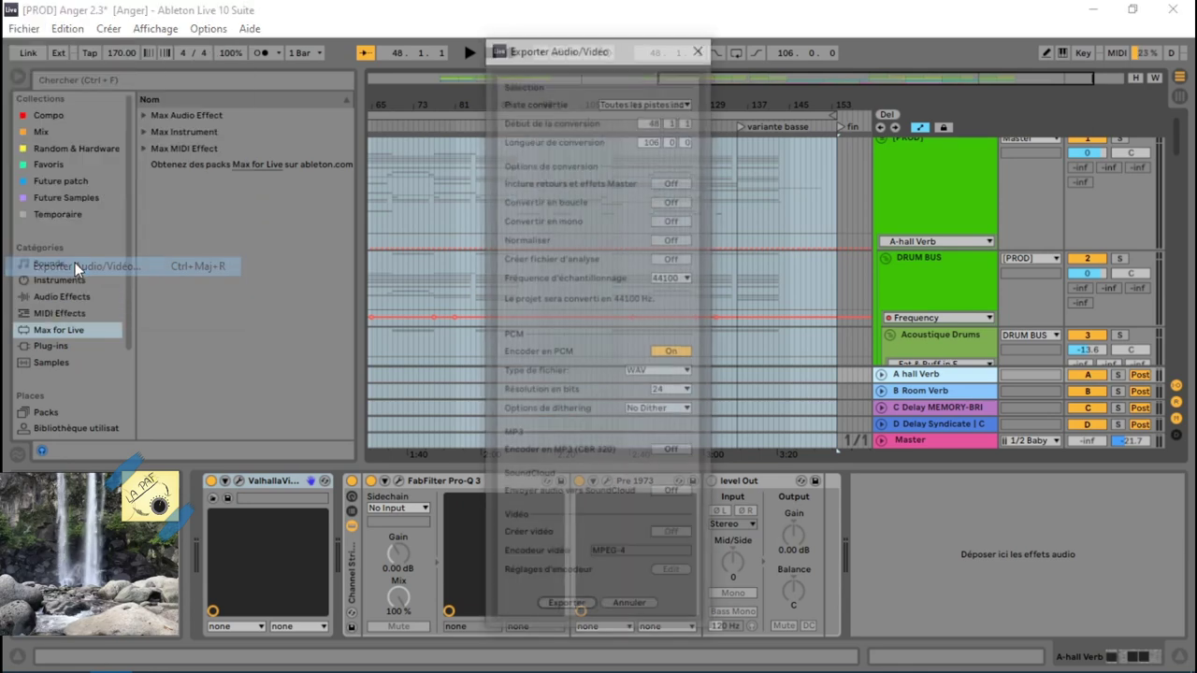
left_click(673, 182)
left_click(700, 46)
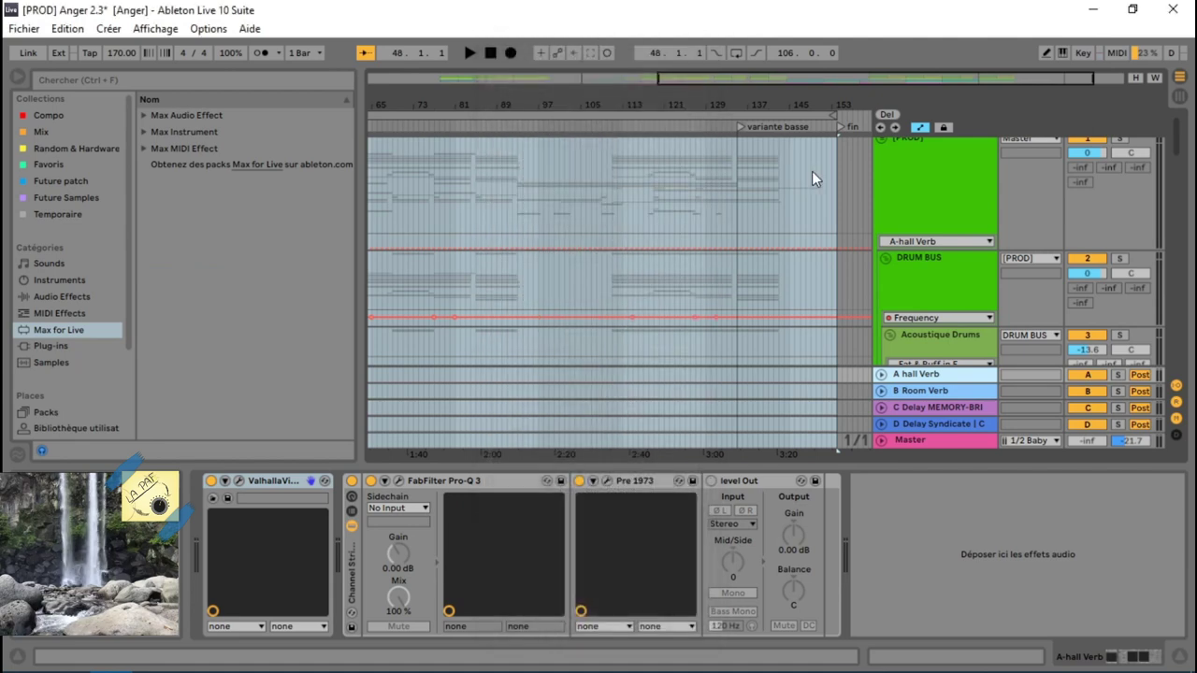
Step: Compare the device chains of the Acoustique Drums group, the DRUM BUS group and the A hall Verb return
left_click(955, 335)
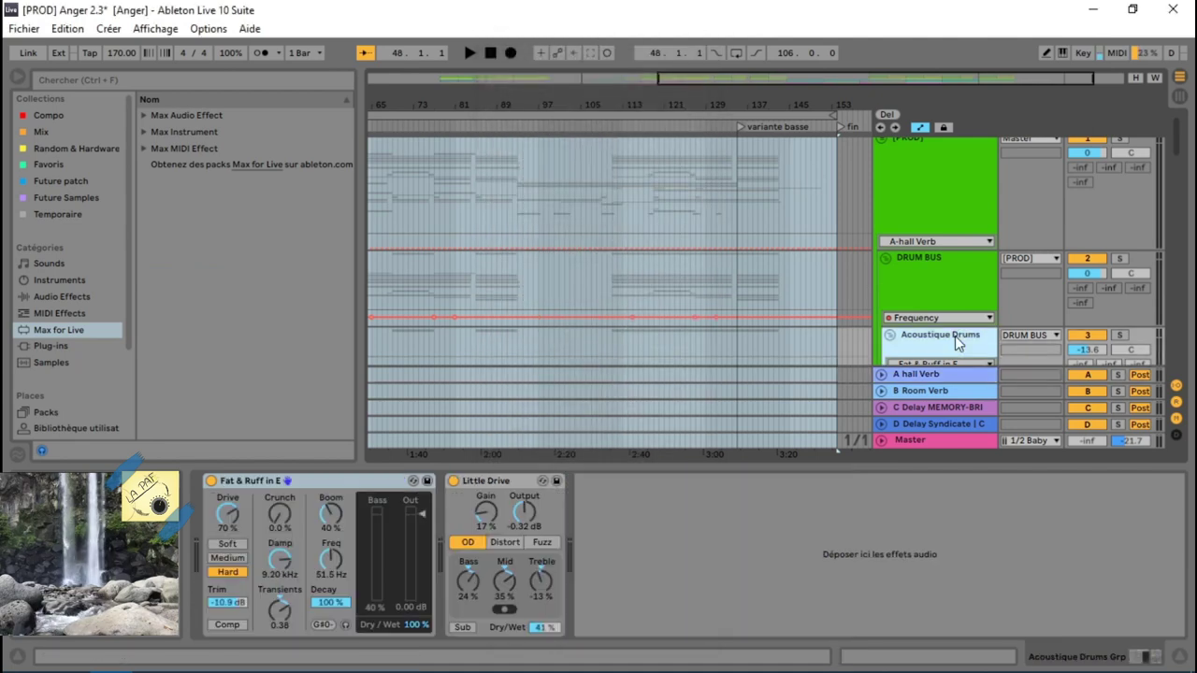
left_click(927, 287)
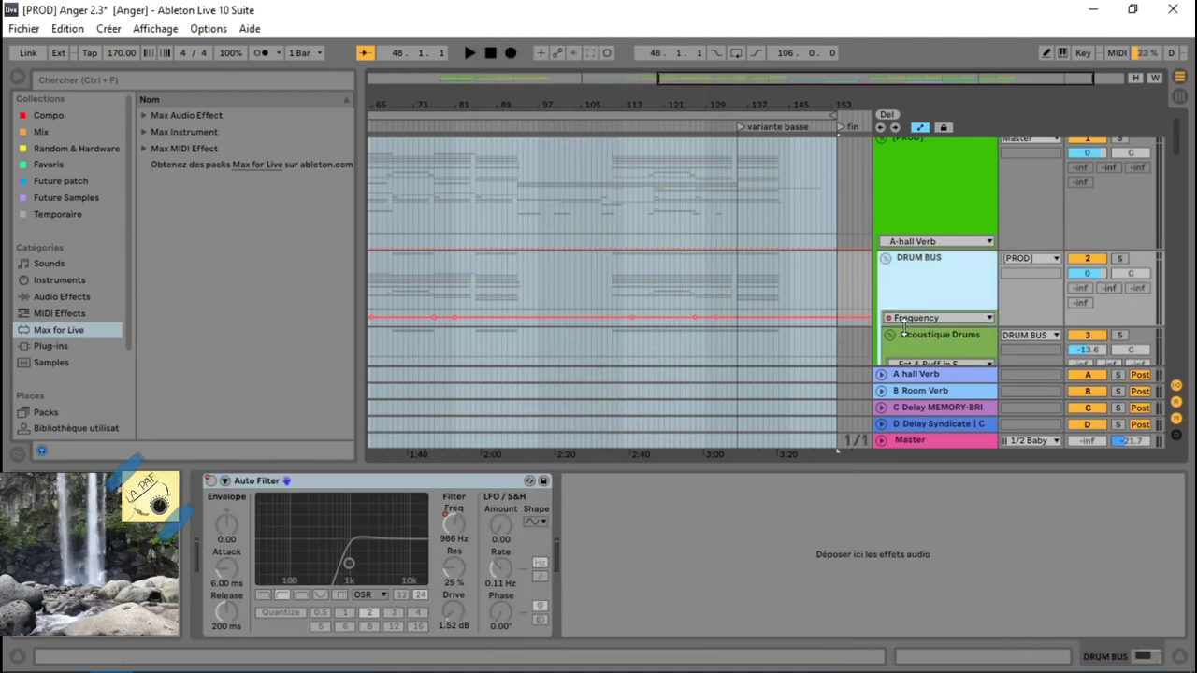
left_click(930, 373)
Step: Deactivate the four return tracks A hall Verb, B Room Verb, C Delay MEMORY-BRIGADE and D Delay Syndicate
left_click(1082, 375)
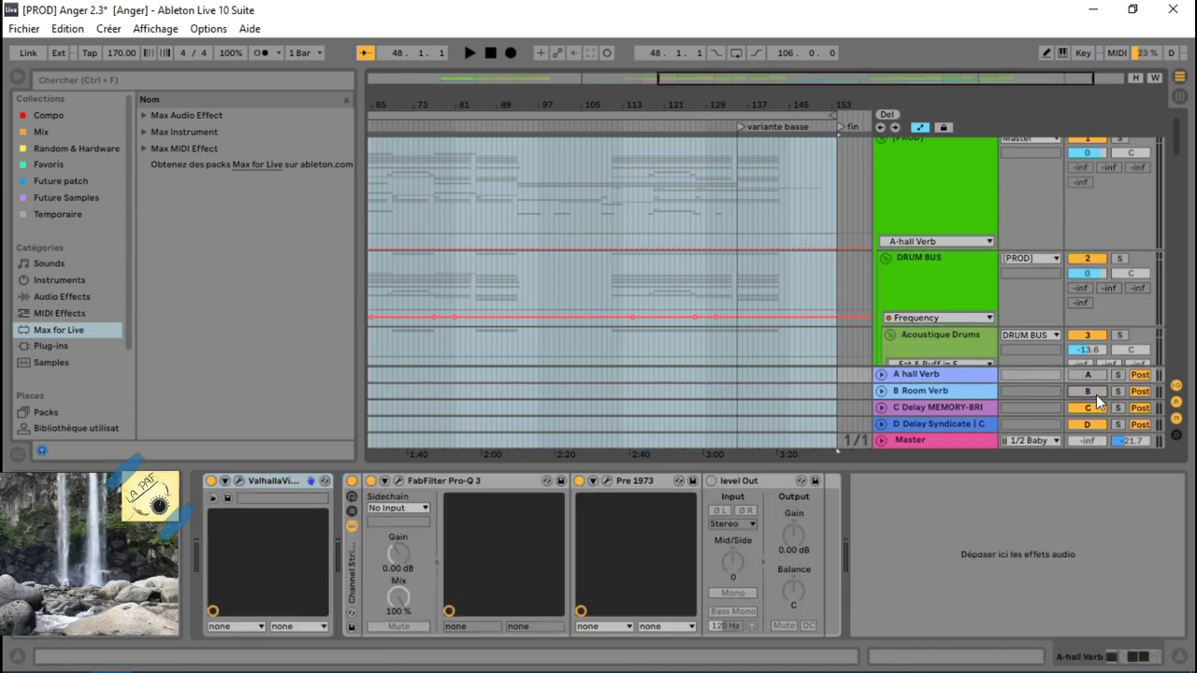
left_click(1092, 392)
left_click(1097, 410)
left_click(1091, 424)
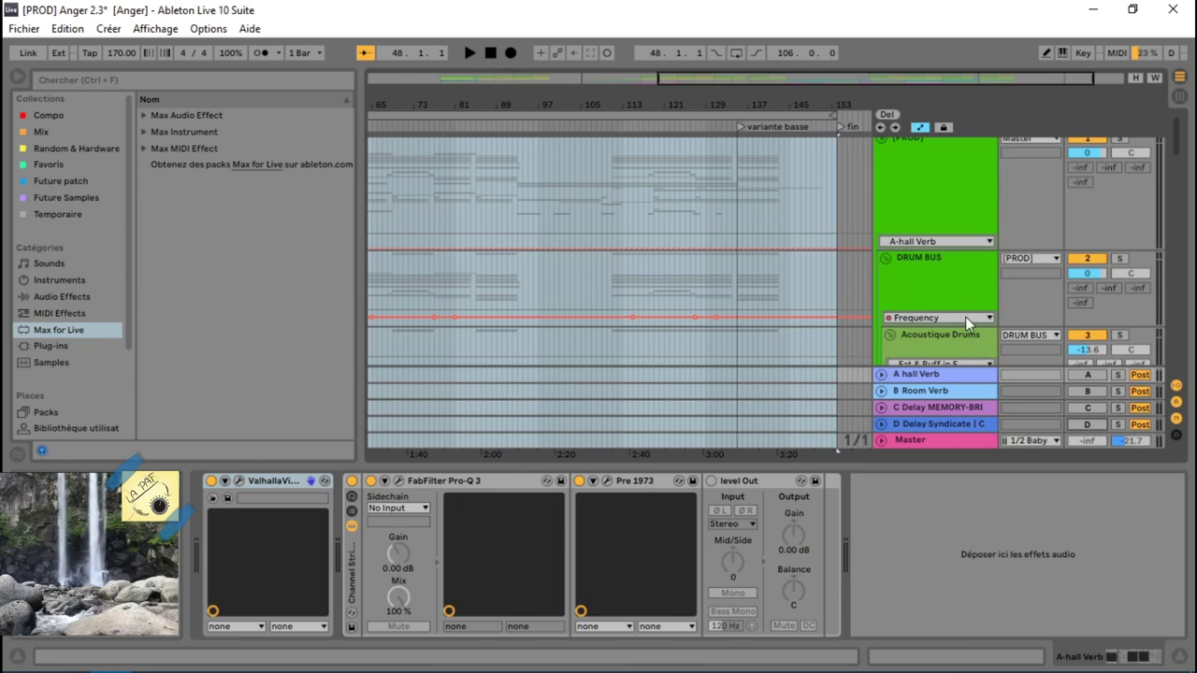
Step: Inspect the effects on DRUM BUS, A hall Verb and C Delay MEMORY-BRIGADE, and reactivate the C Delay MEMORY-BRIGADE return
left_click(947, 283)
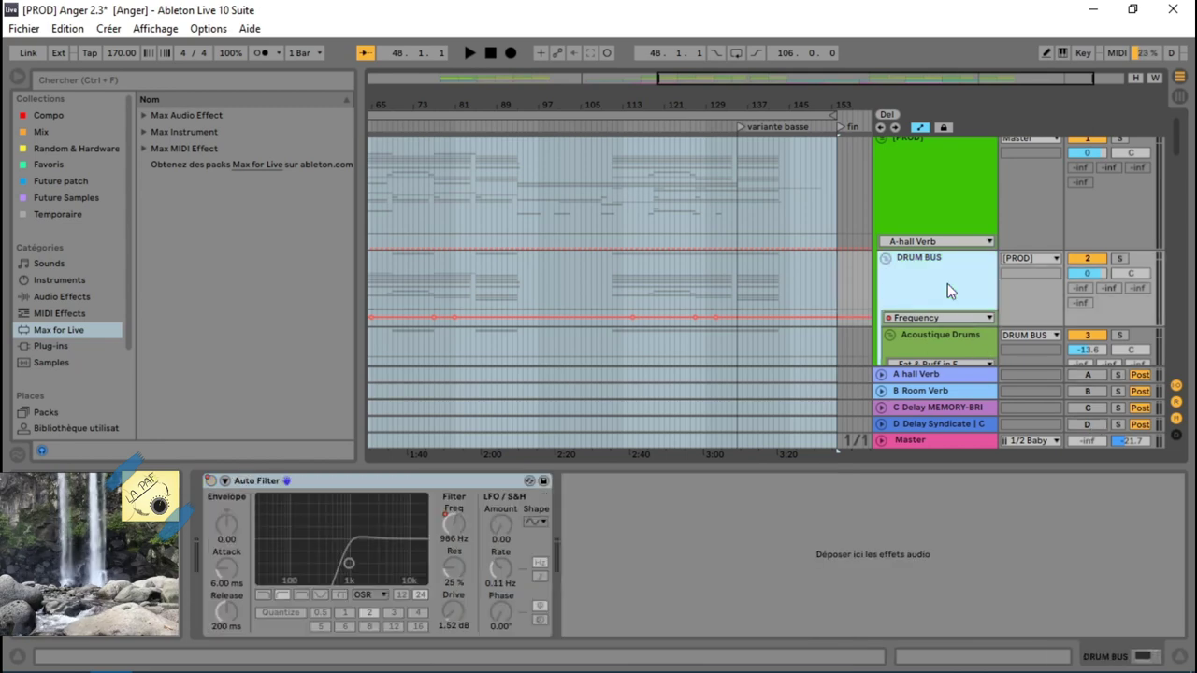
left_click(930, 376)
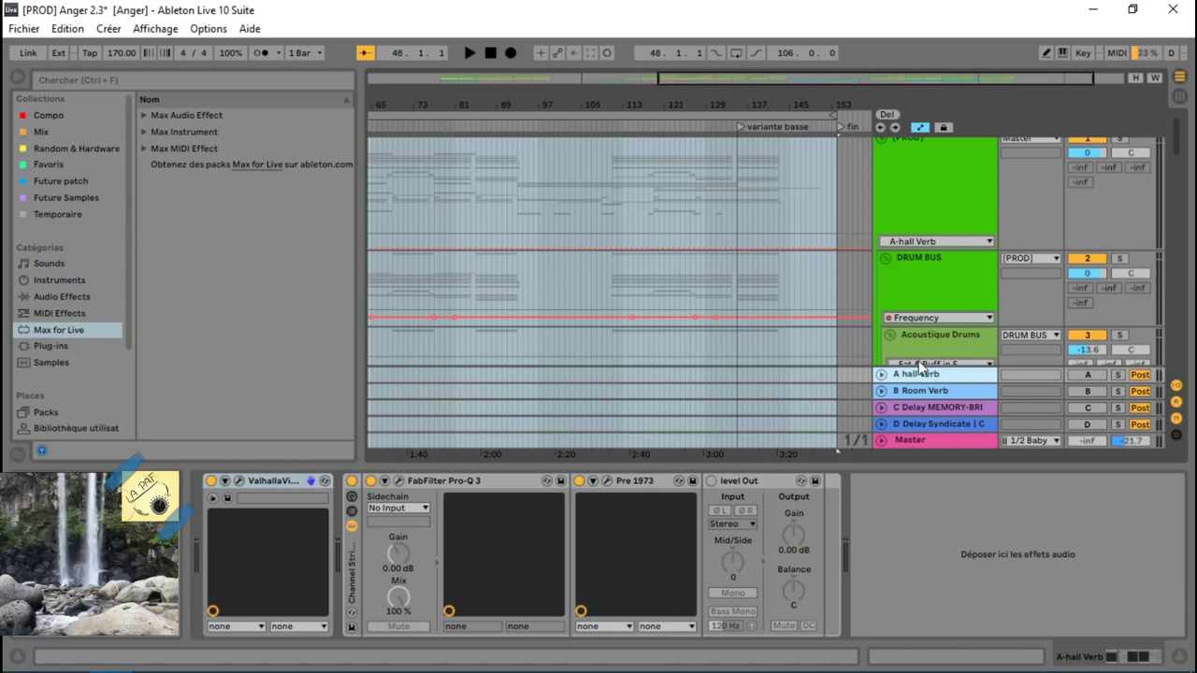
left_click(957, 409)
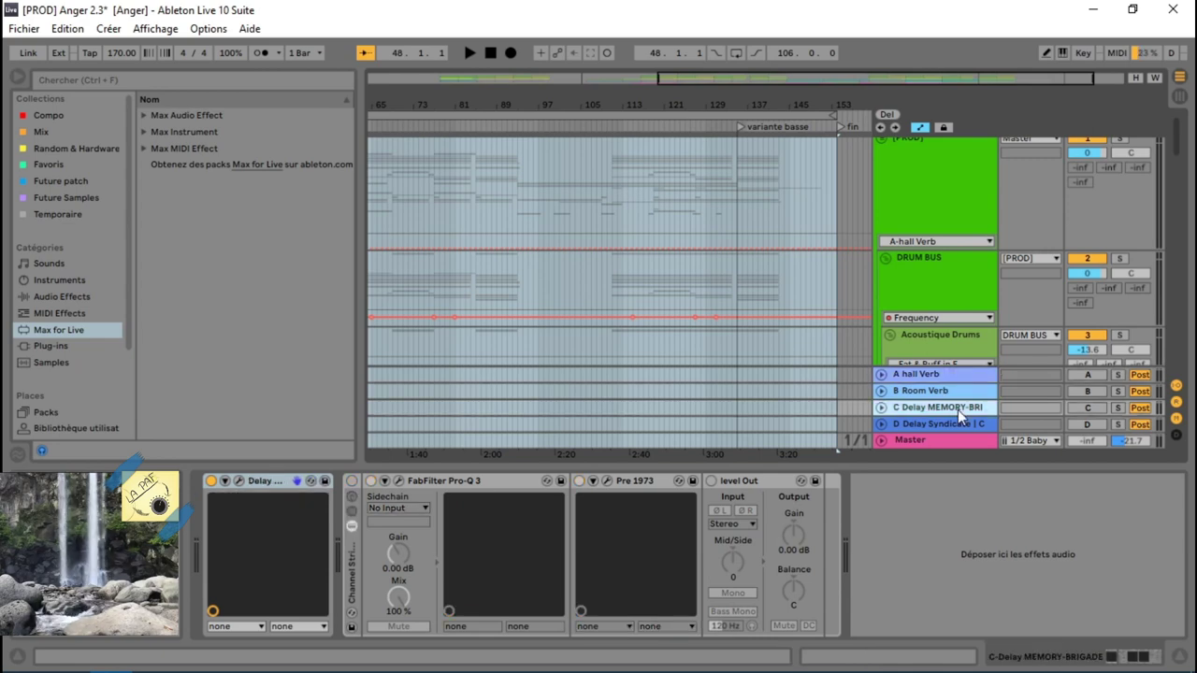
left_click(1077, 404)
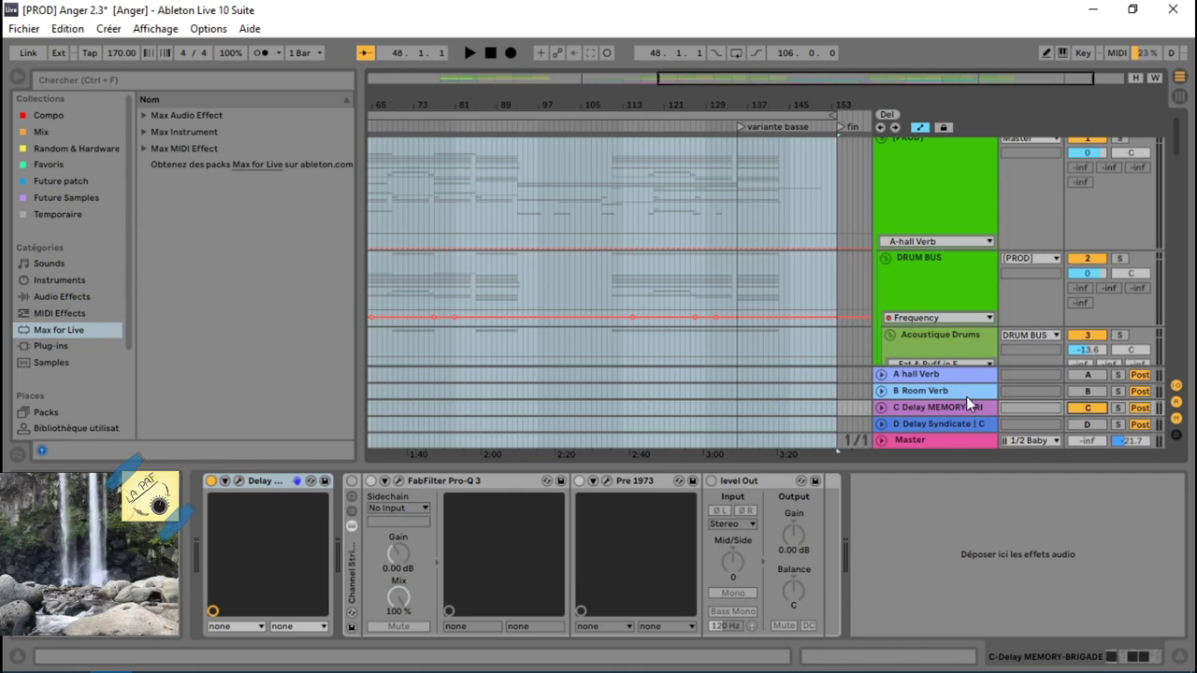
Step: Look over the drum tracks and start the export of all individual tracks as 24-bit WAV files without dithering
scroll(884, 254, "down", 5)
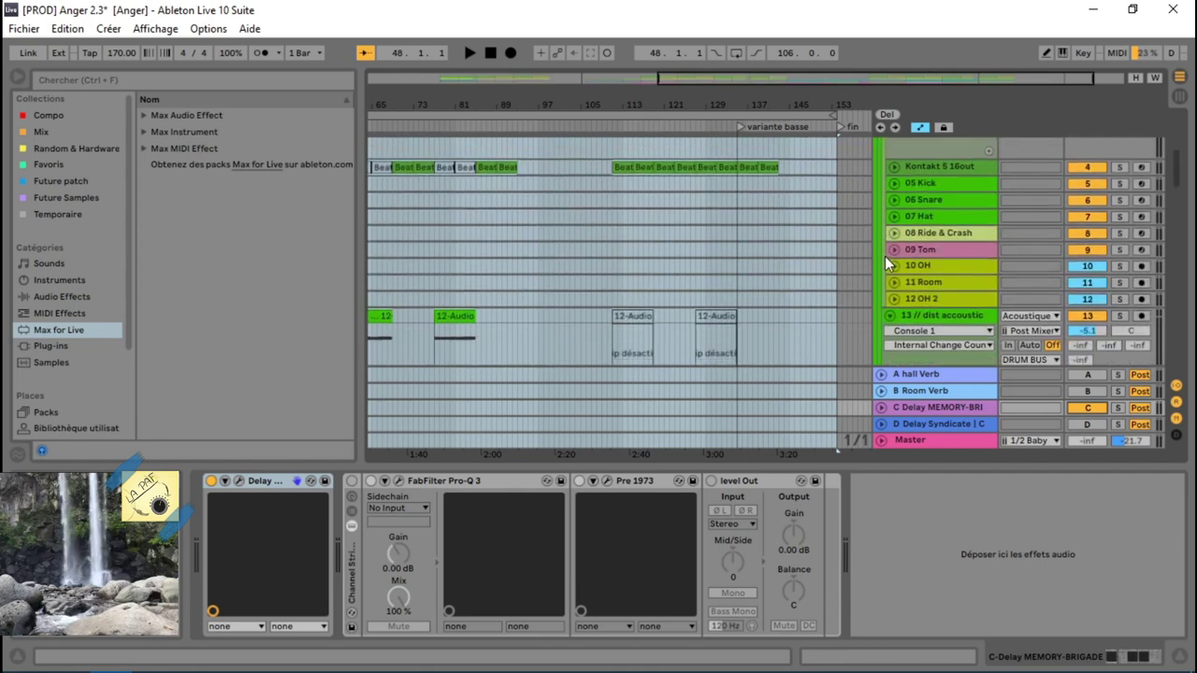
scroll(885, 256, "down", 8)
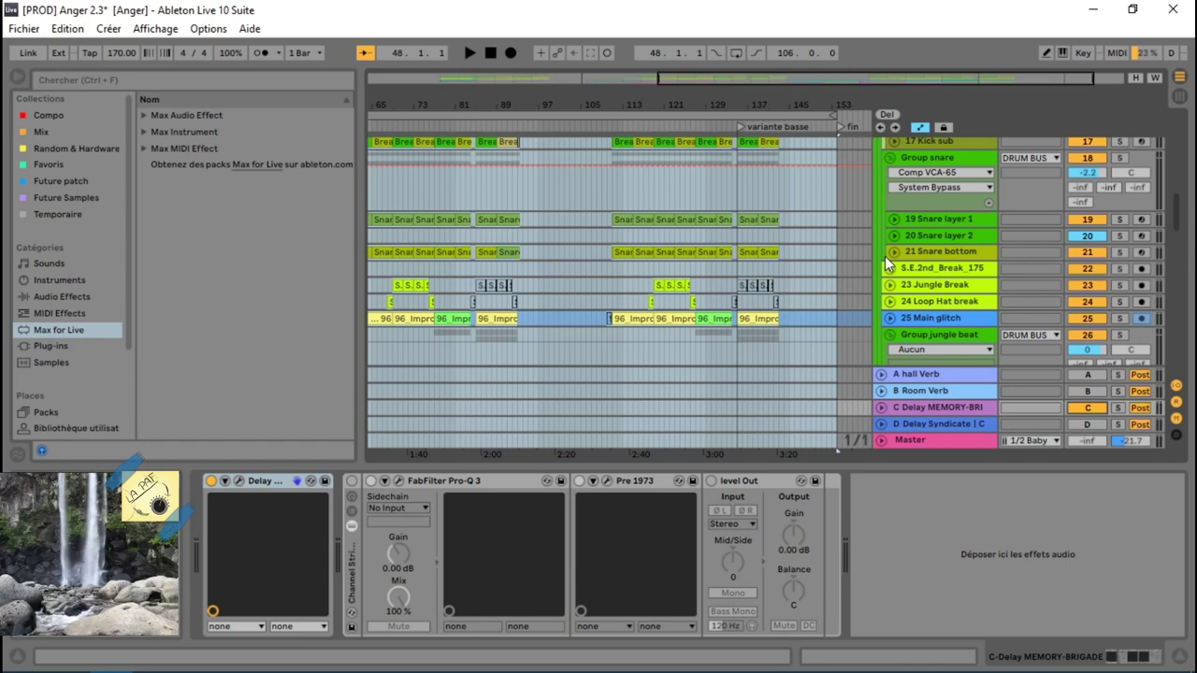
left_click(24, 28)
left_click(115, 268)
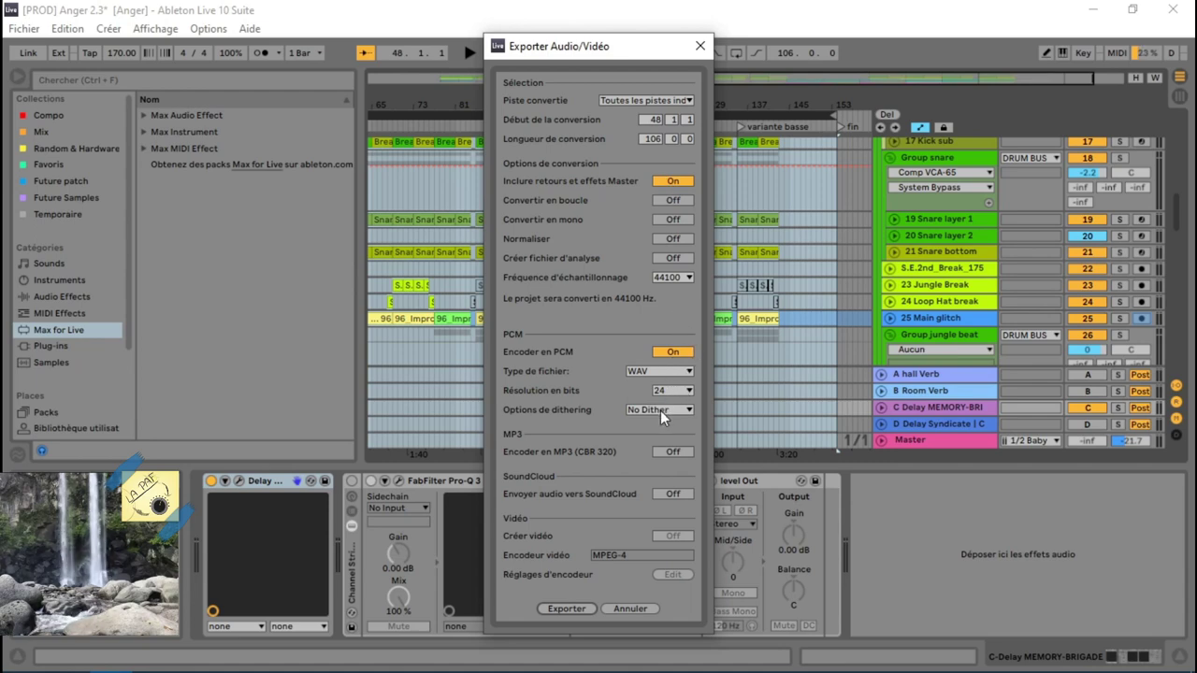
left_click(572, 610)
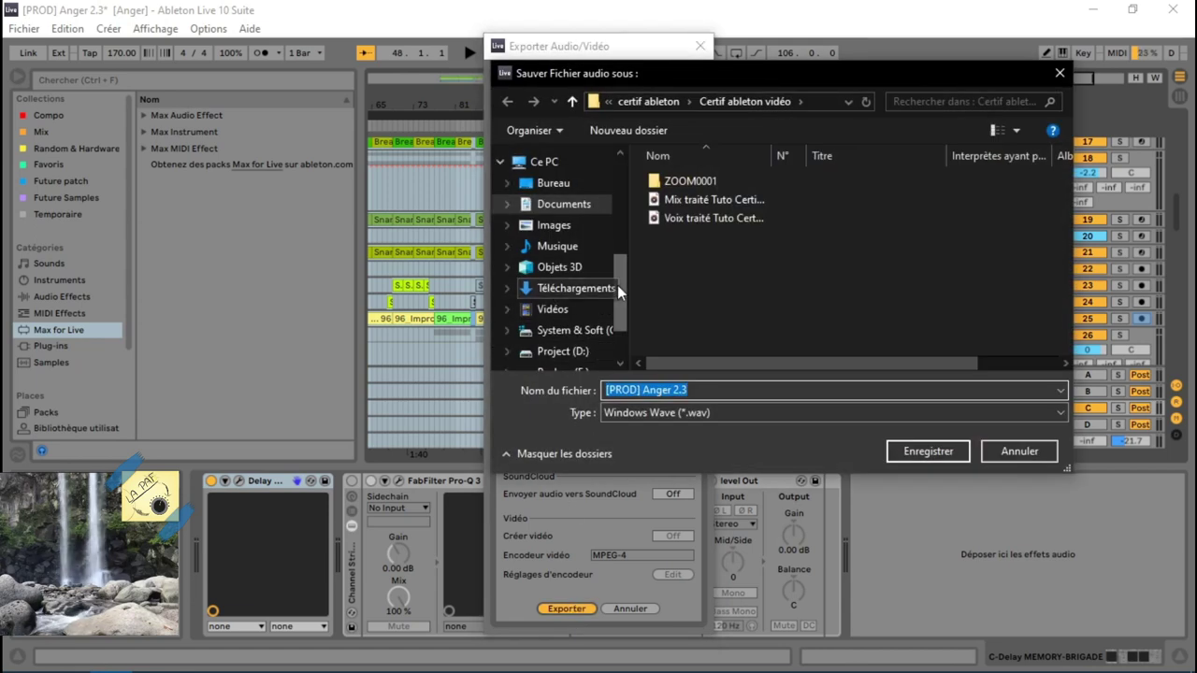
Step: Browse the save location on Project (D:) to Projets, 2020, Bac à Sable, Anger Project, 0_Exports, 02 Pour Mix
left_click(591, 351)
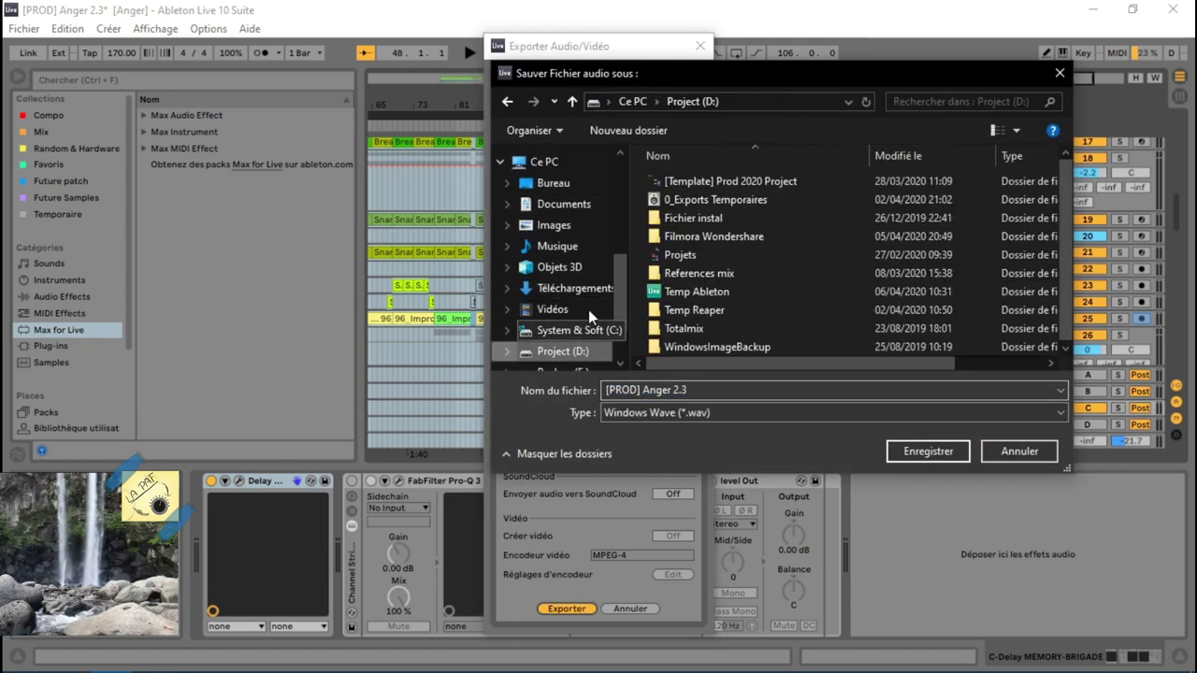
double_click(669, 256)
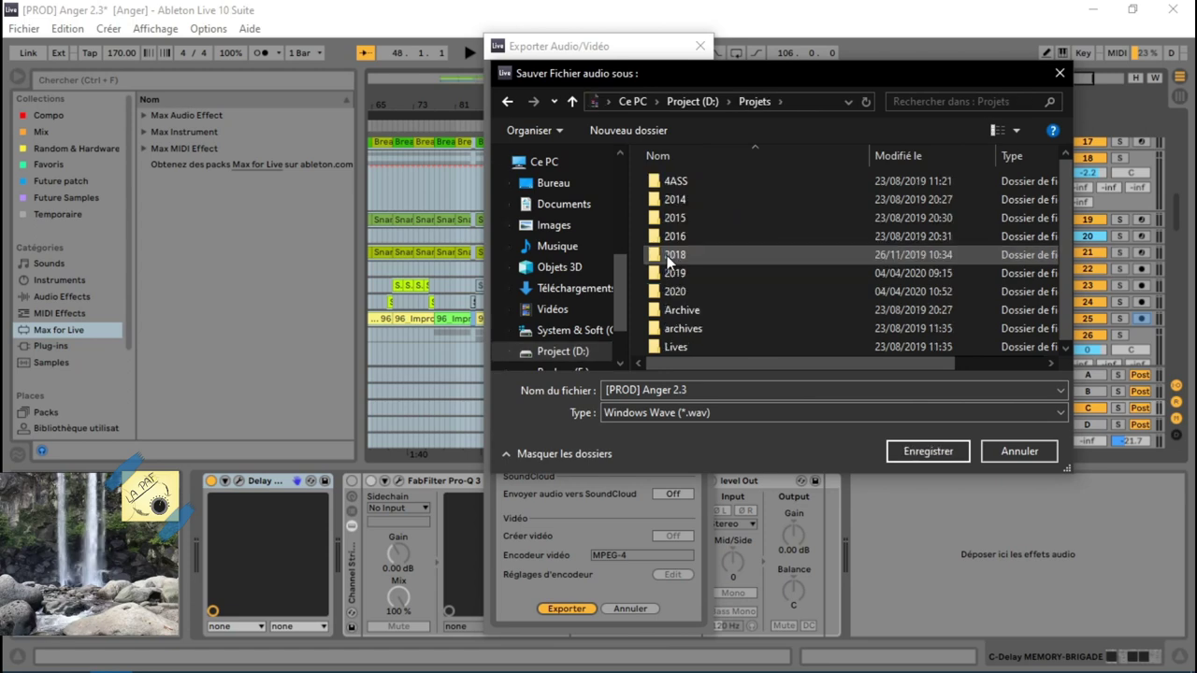
double_click(675, 293)
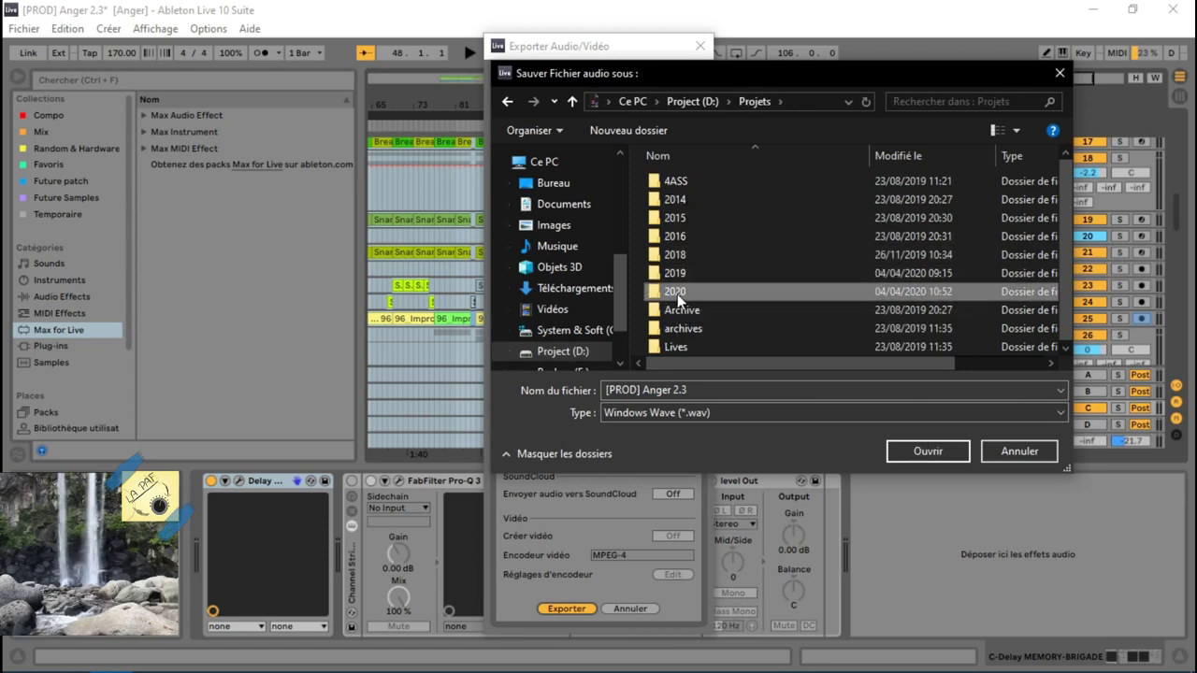
double_click(667, 204)
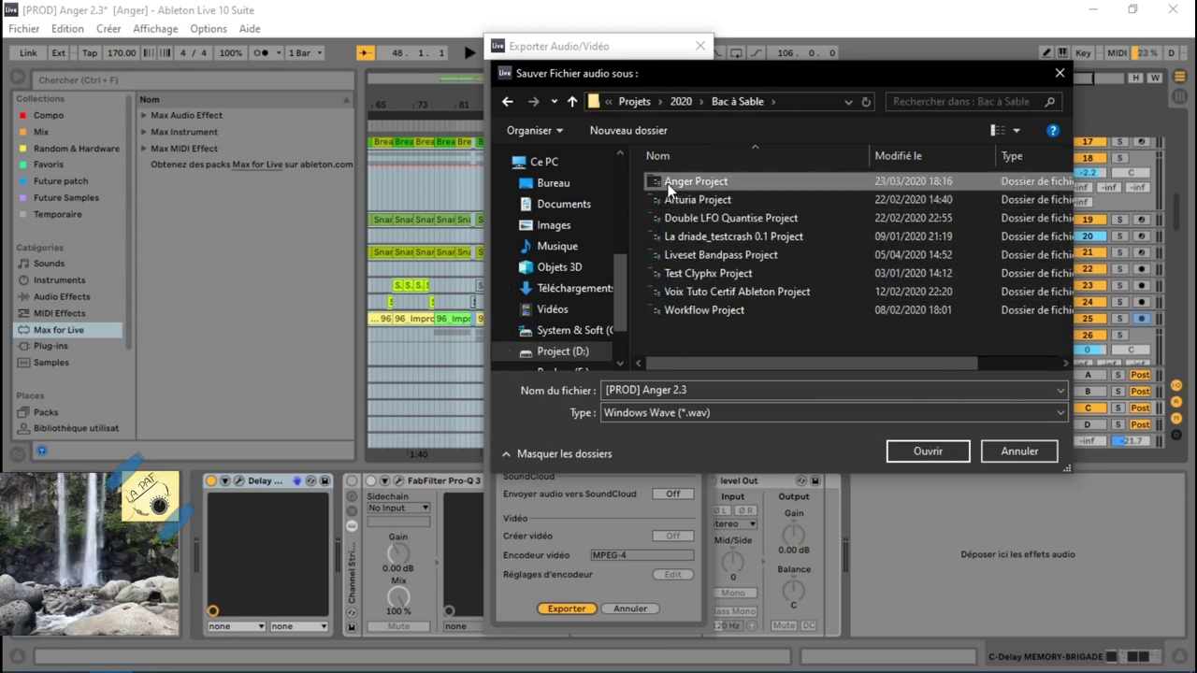
double_click(668, 183)
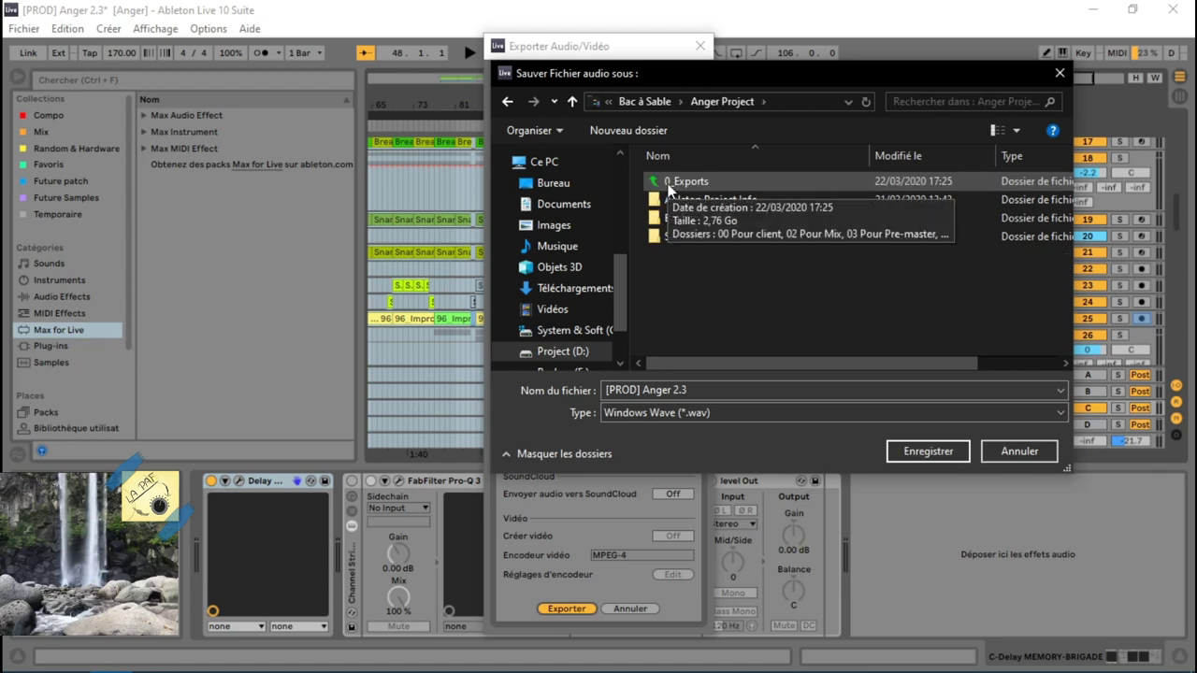
left_click(669, 186)
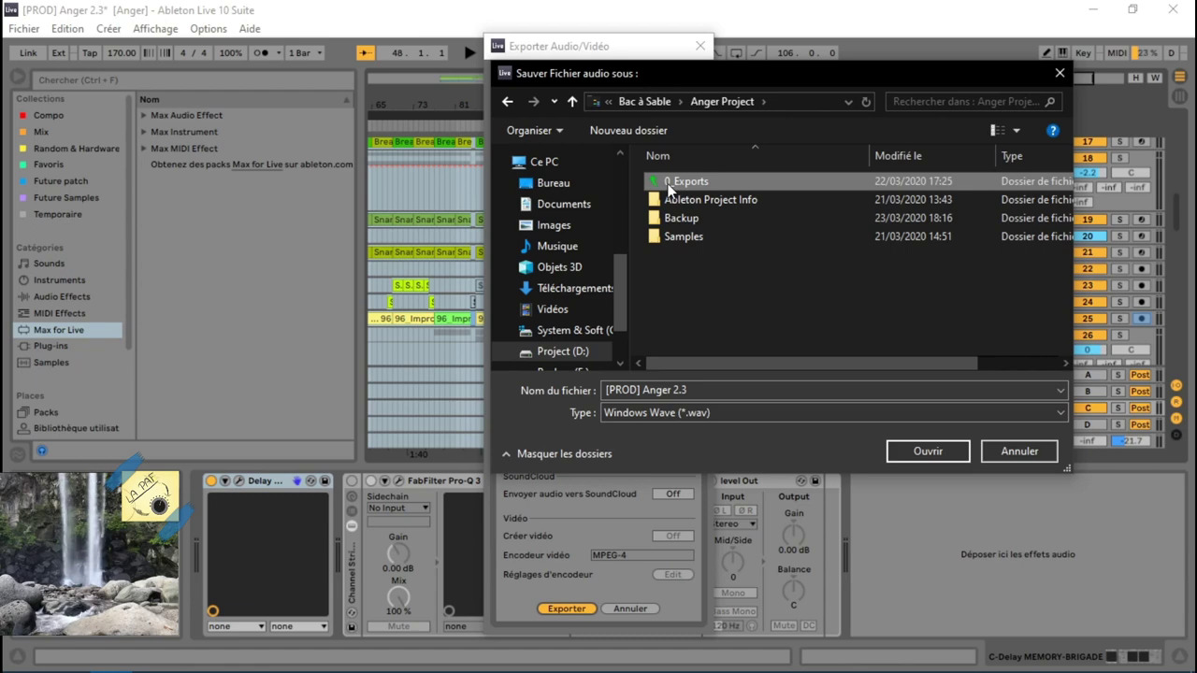
double_click(669, 186)
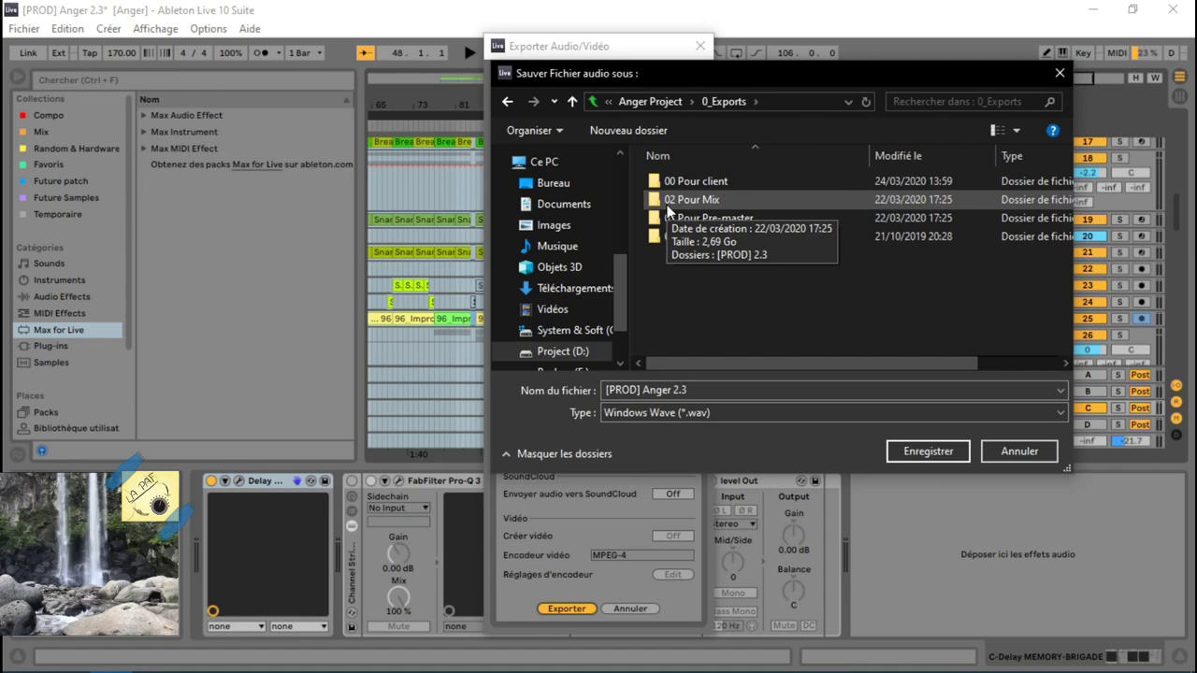
double_click(668, 208)
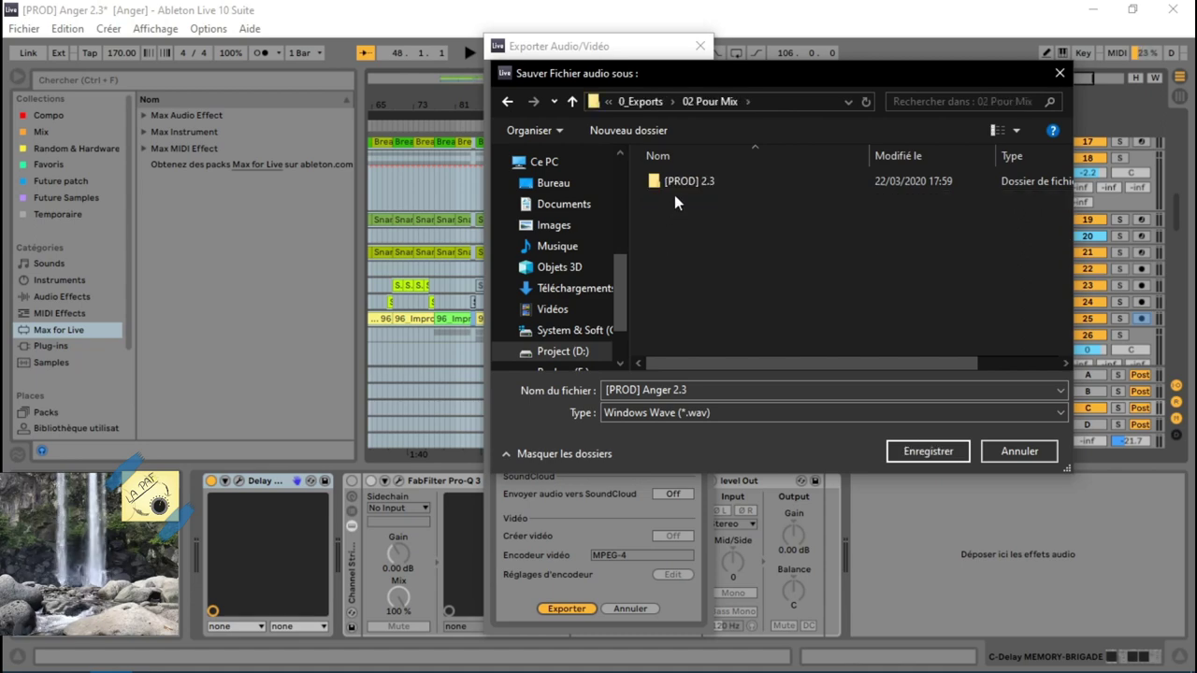
Step: Create a folder named "[PROD] 2.3 bis 170Bpm" inside 02 Pour Mix and open it as the export destination
left_click(682, 187)
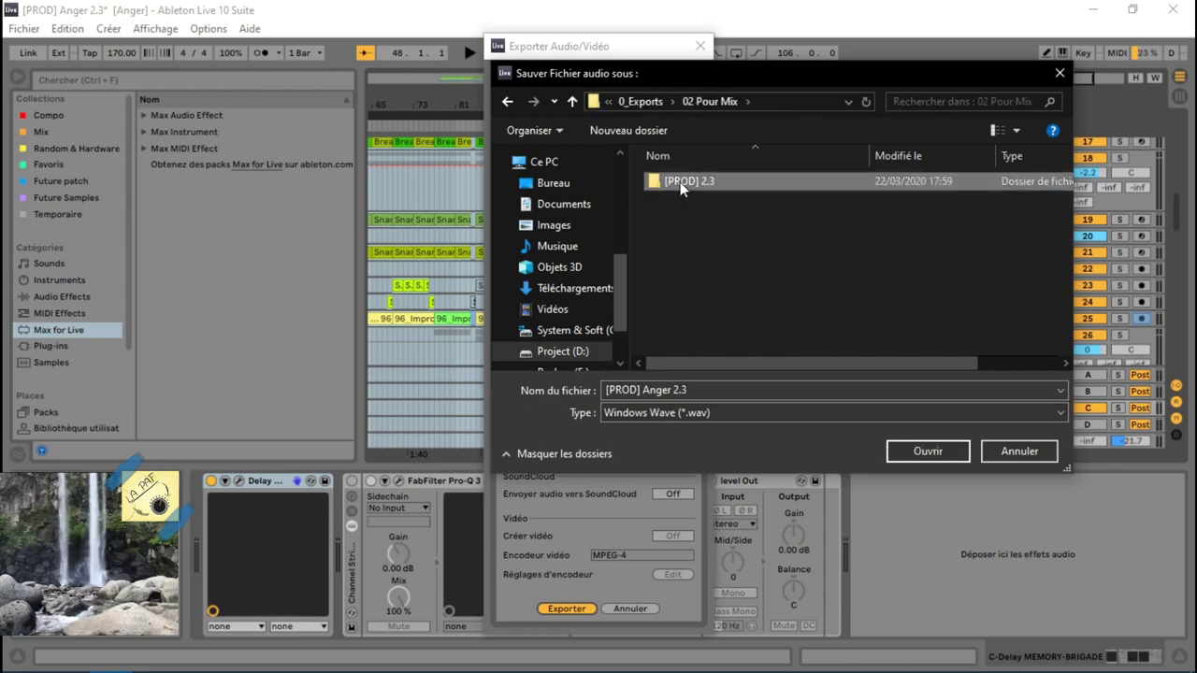
right_click(679, 213)
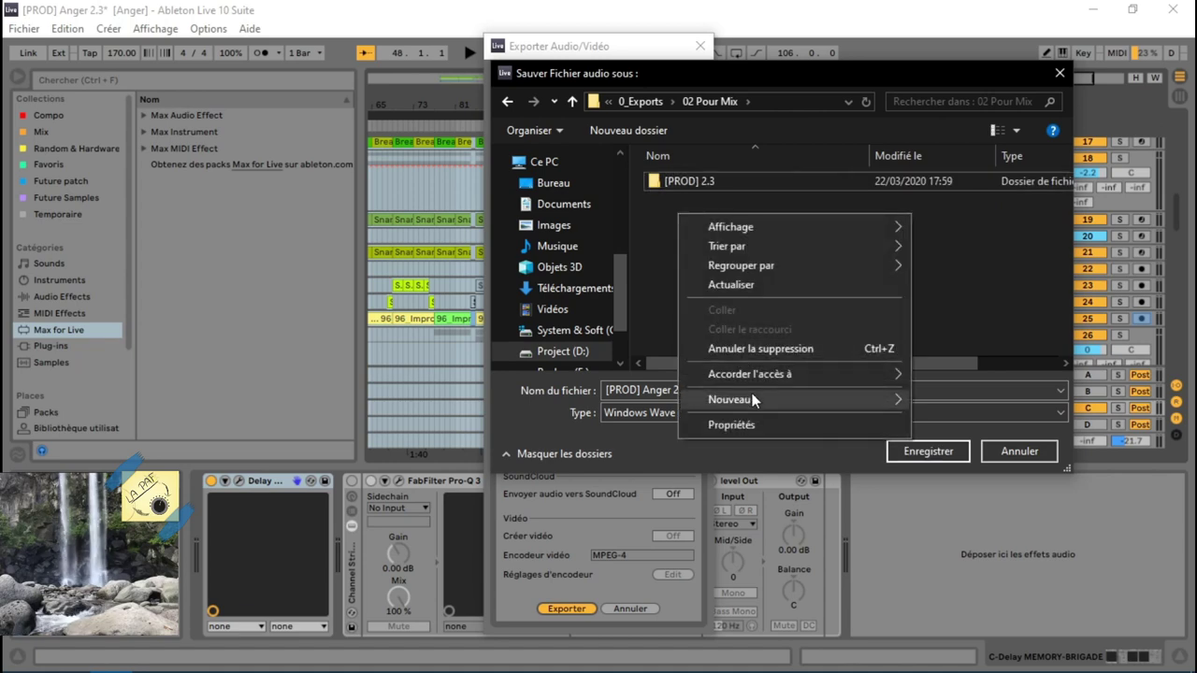
mouse_move(755, 400)
left_click(926, 396)
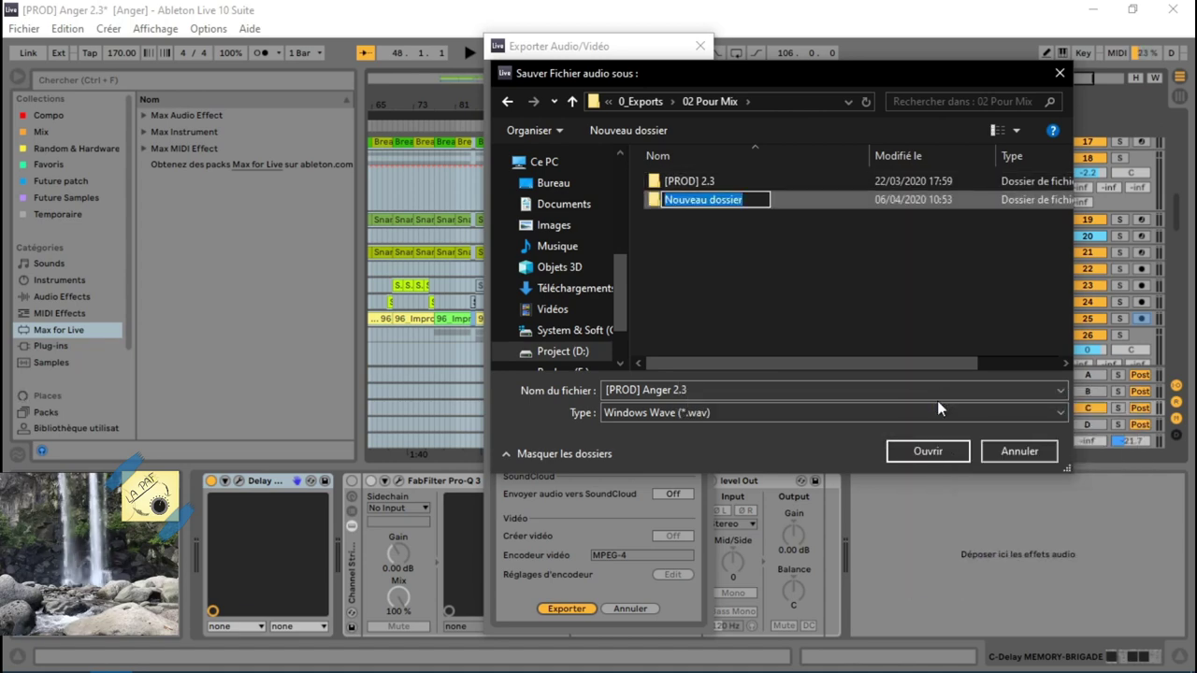
type("[PROD]")
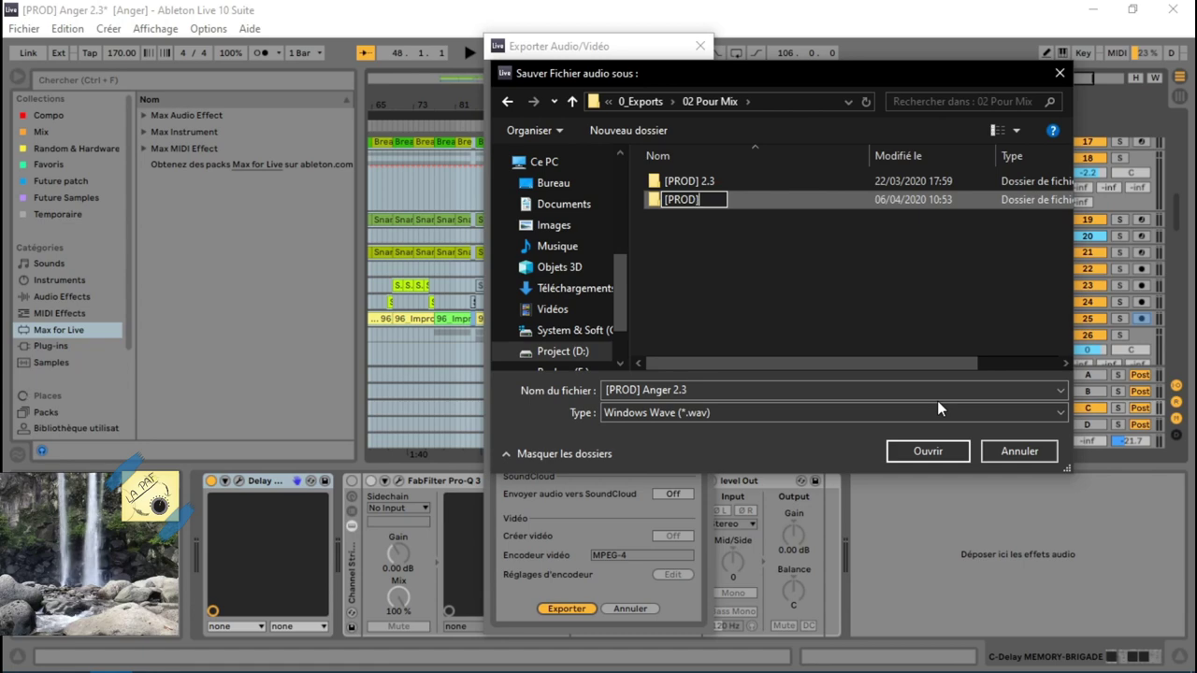
type(" 2.3")
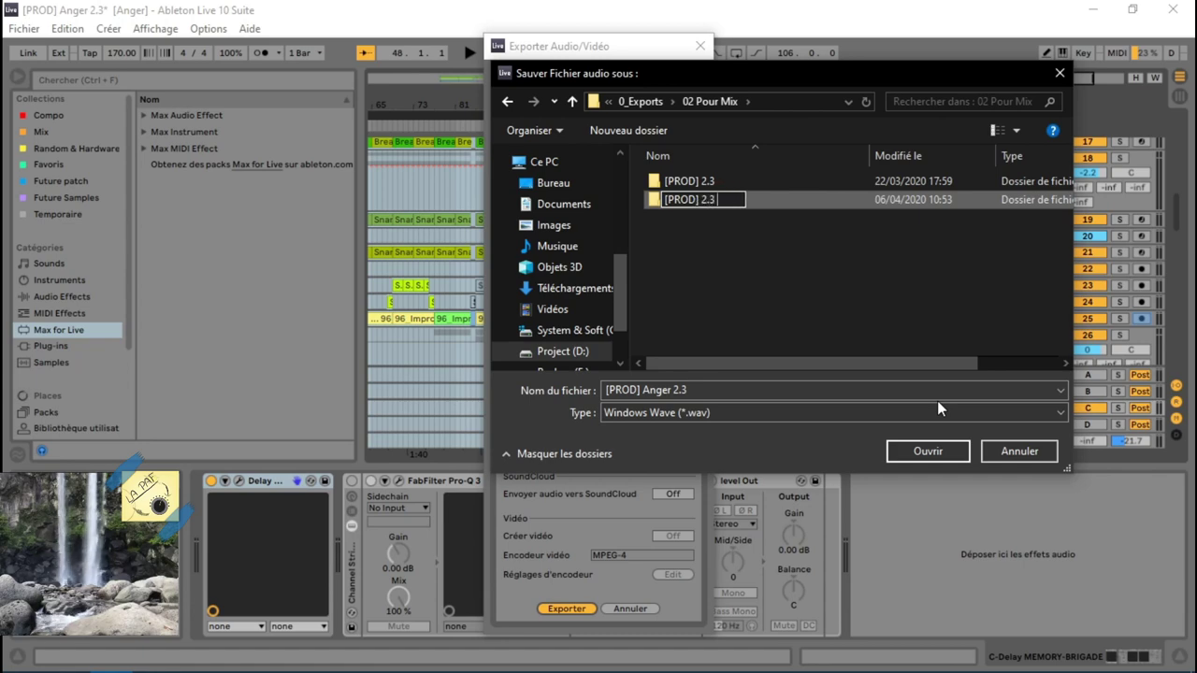
type(" bis")
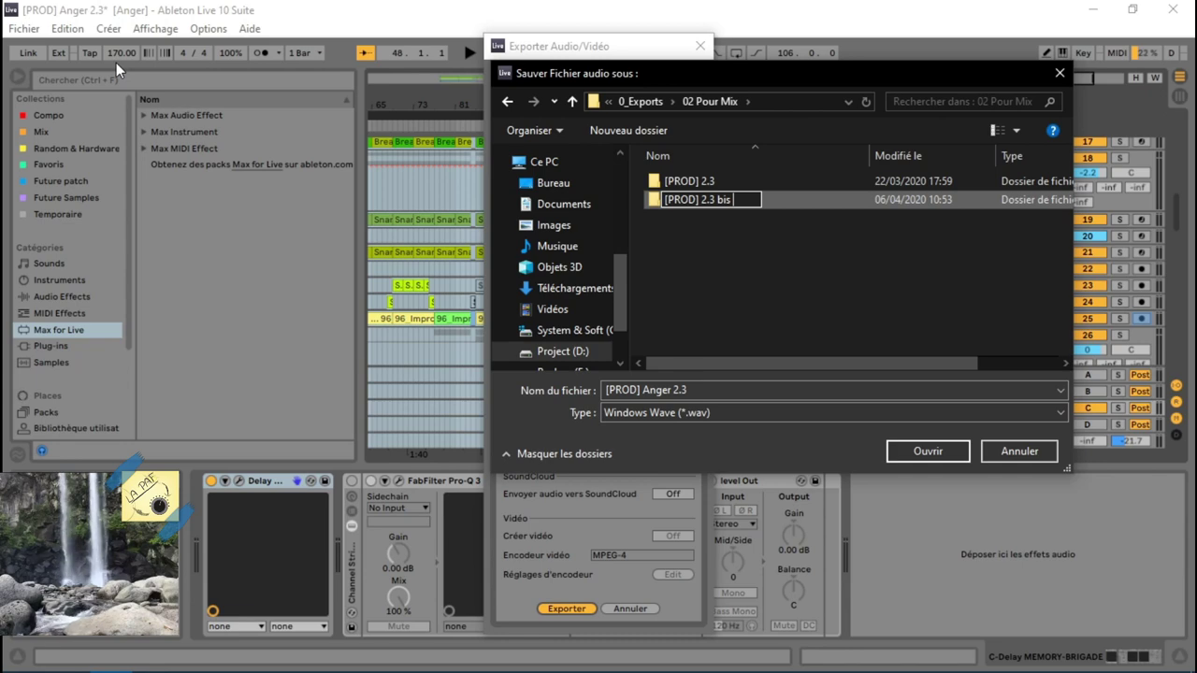
type("17")
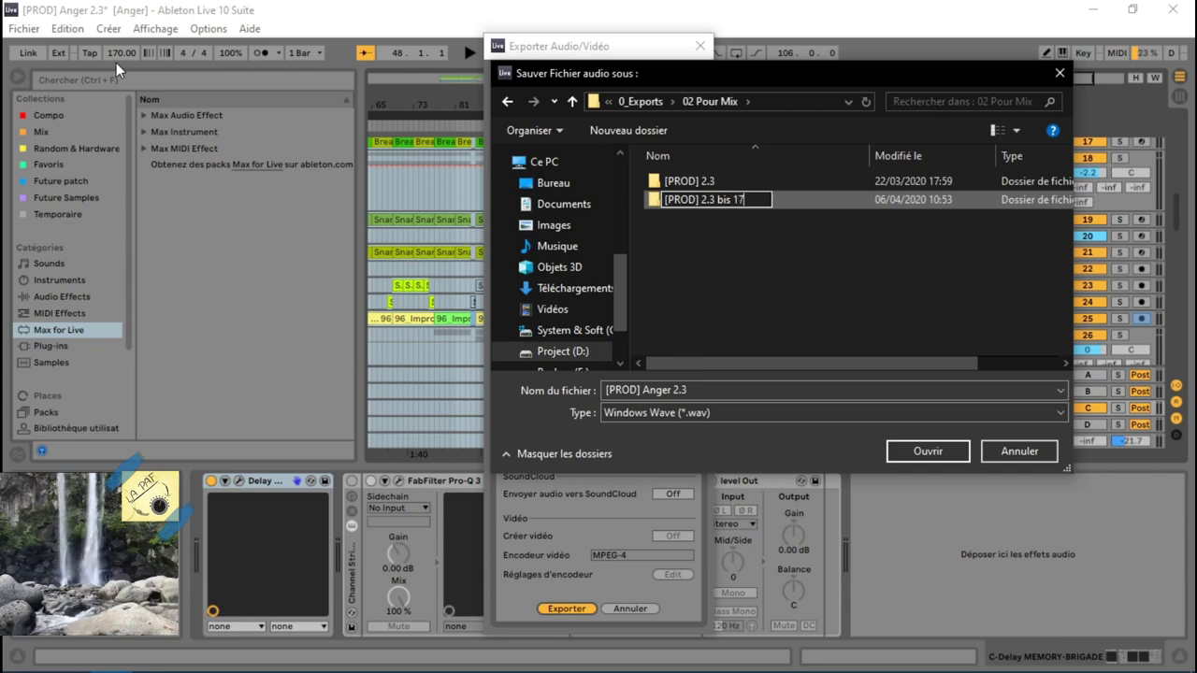
type("0")
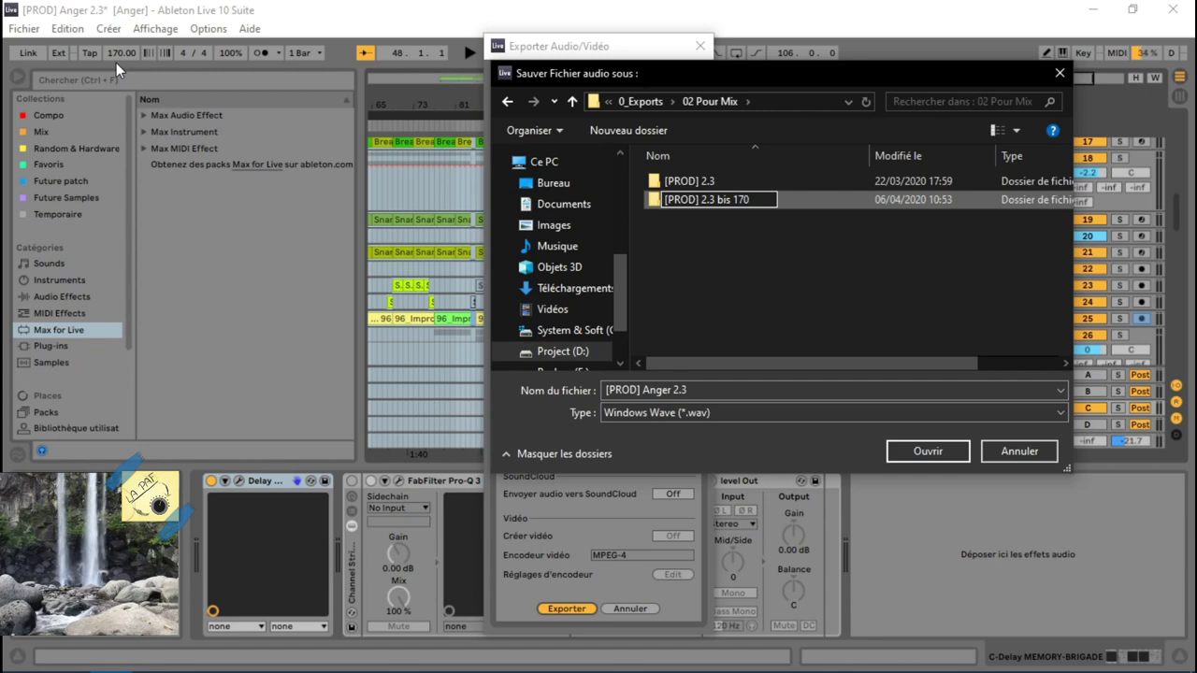
type("Bpm")
key("Return")
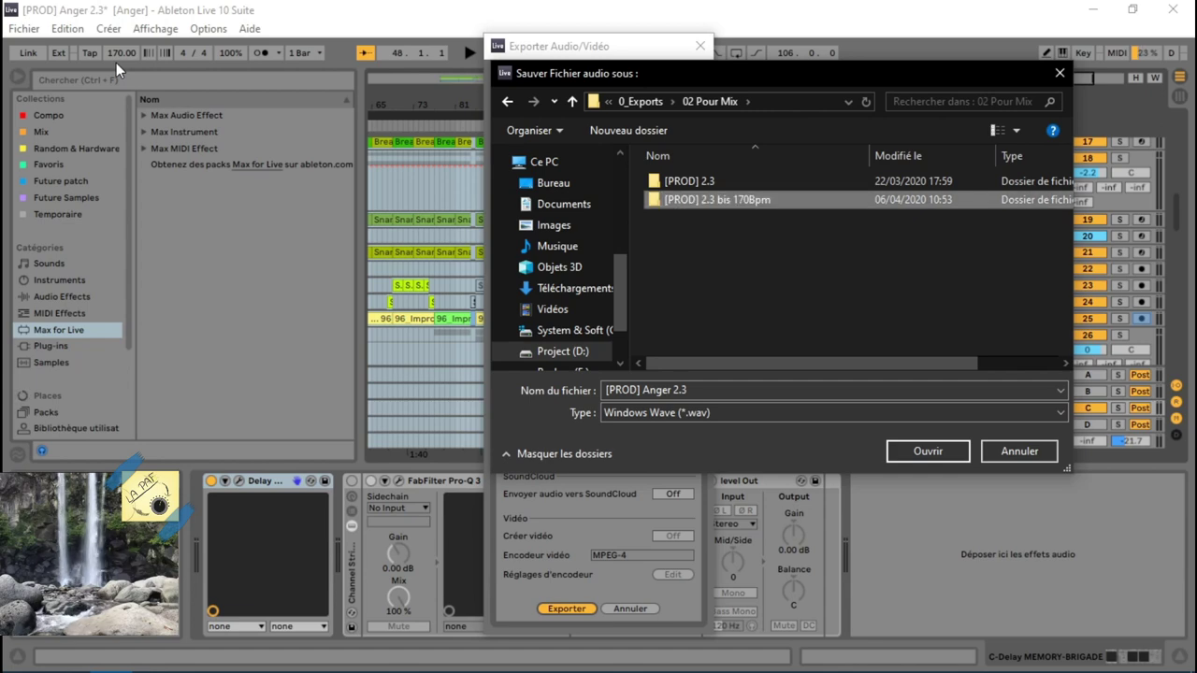
key("Return")
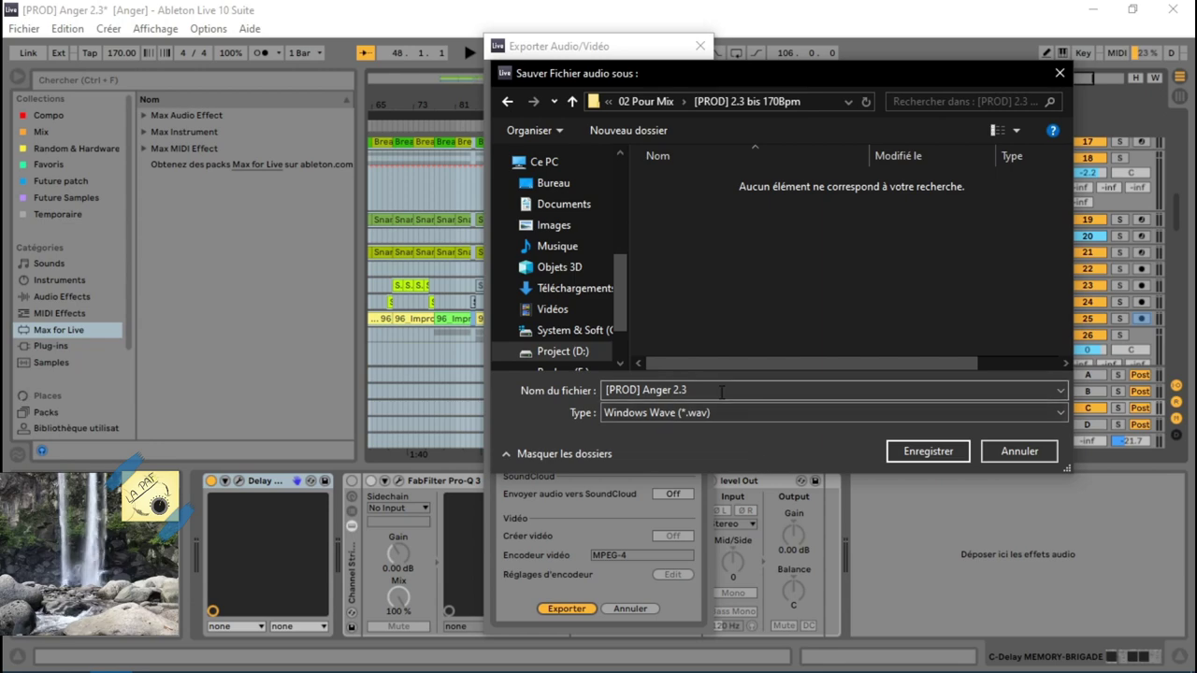
Step: Name the exported files "_", save them in the [PROD] 2.3 bis 170Bpm folder, and close the Sonarworks warning
left_click_drag(720, 83, 947, 63)
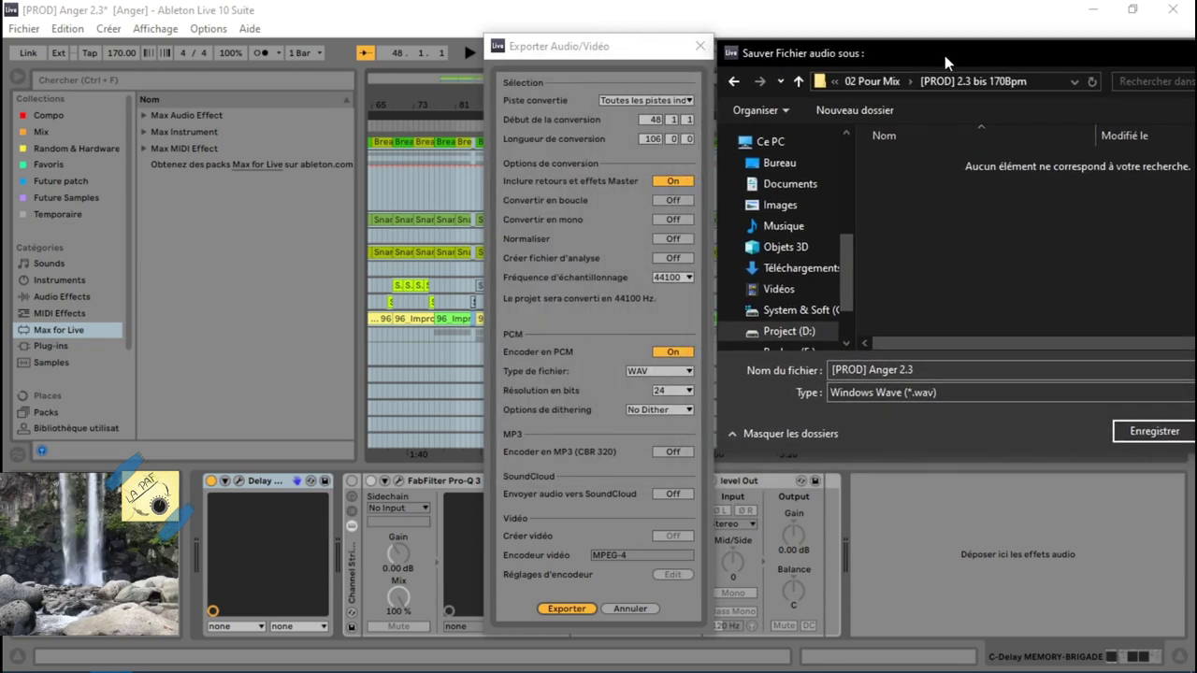
left_click(933, 369)
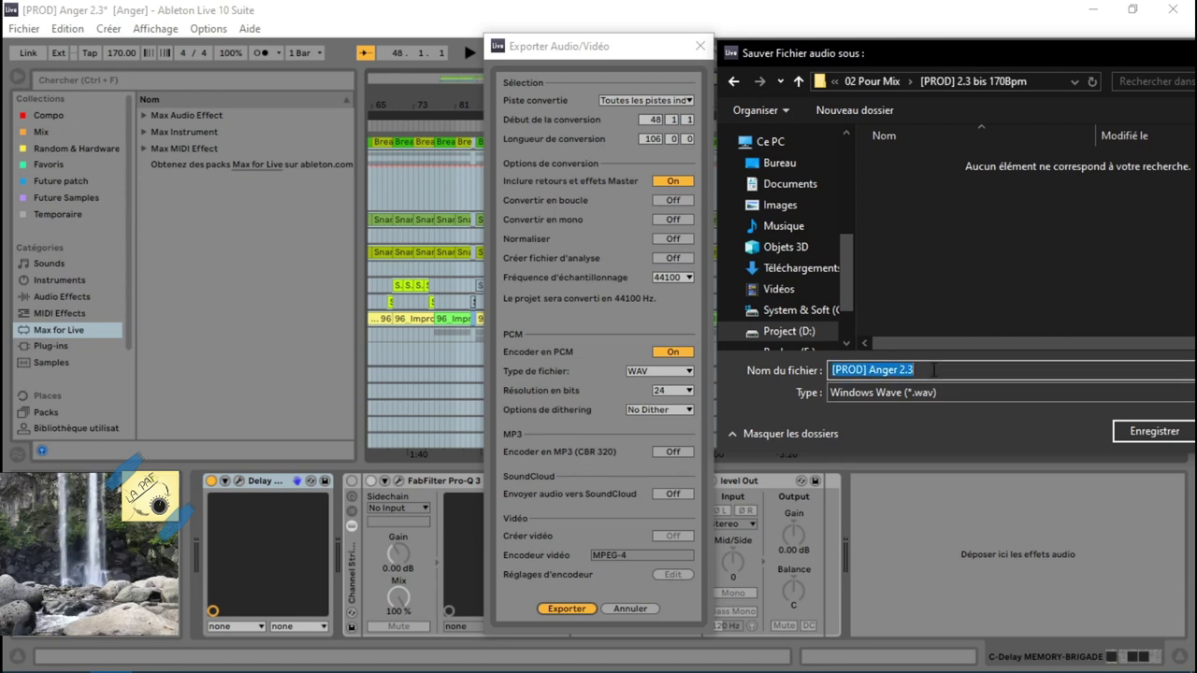
left_click_drag(935, 53, 486, 229)
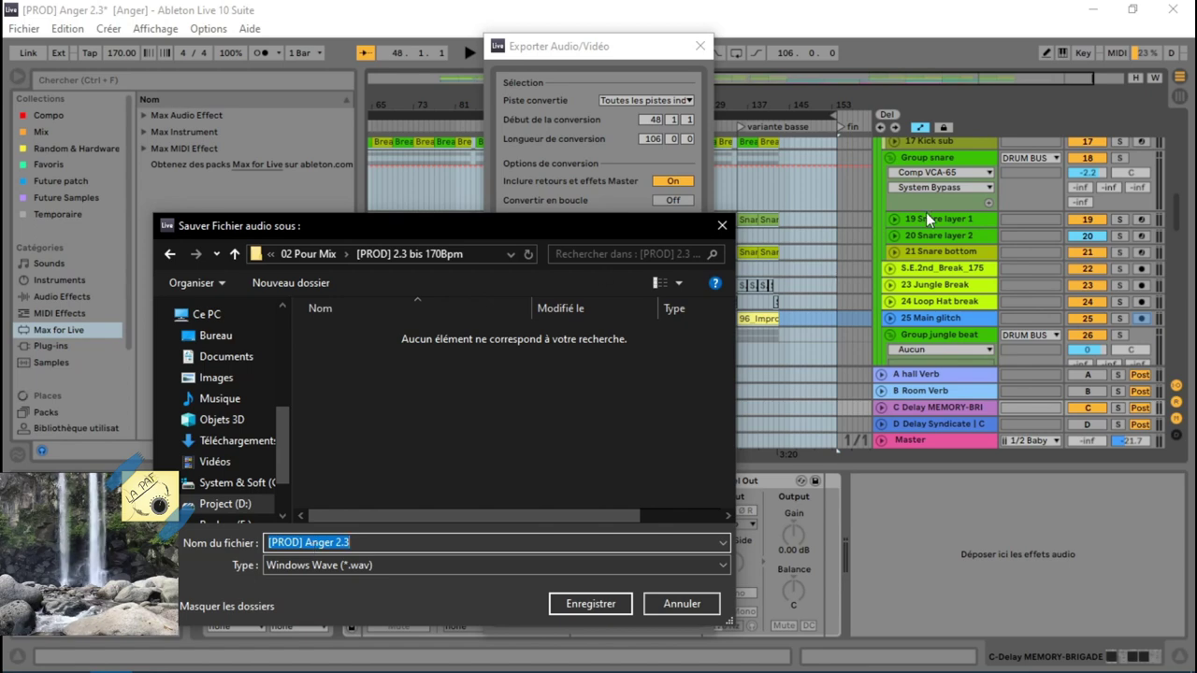
scroll(944, 248, "down", 2)
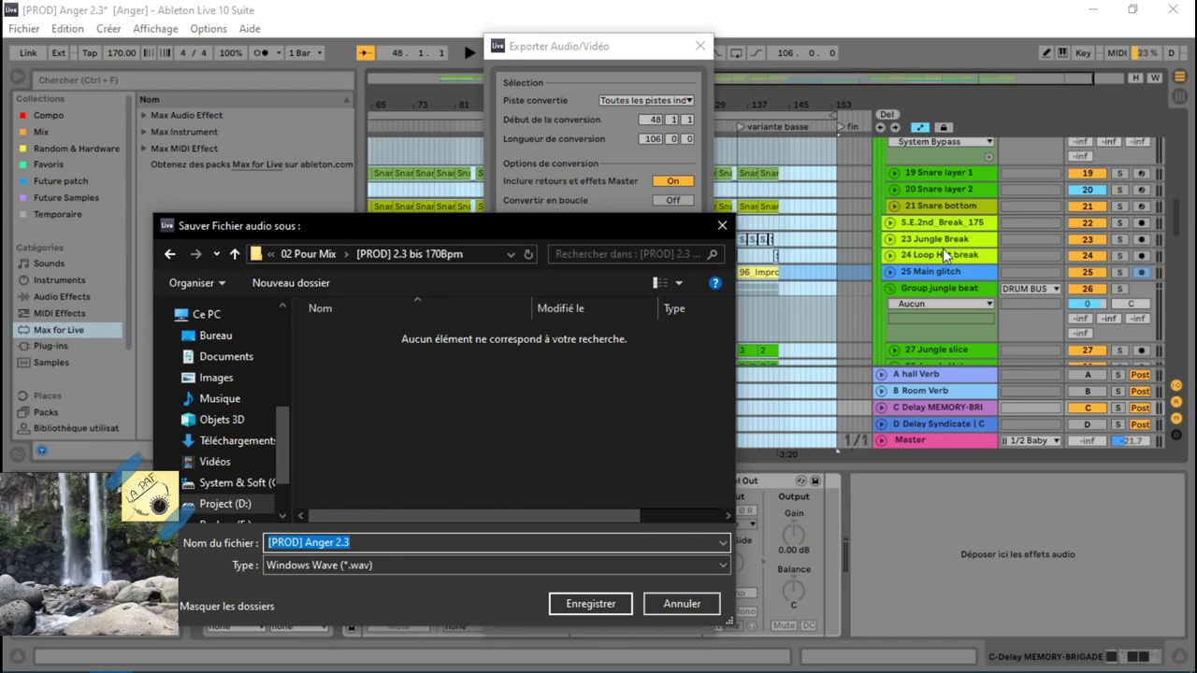
key("BackSpace")
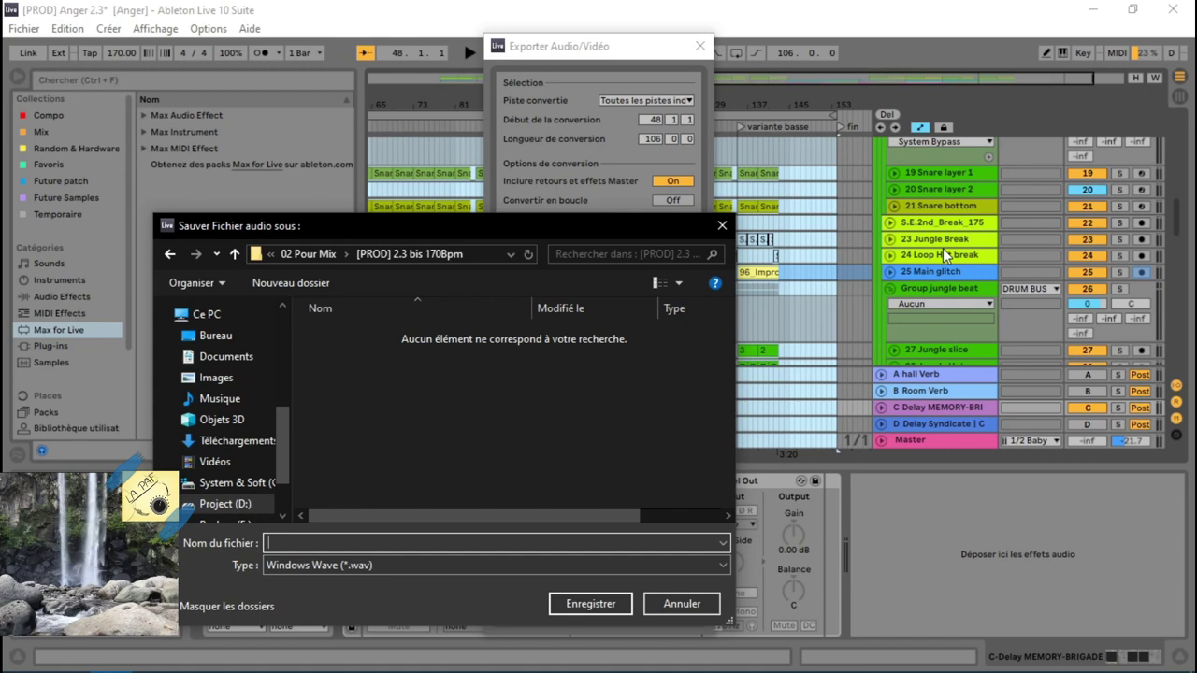
type("_")
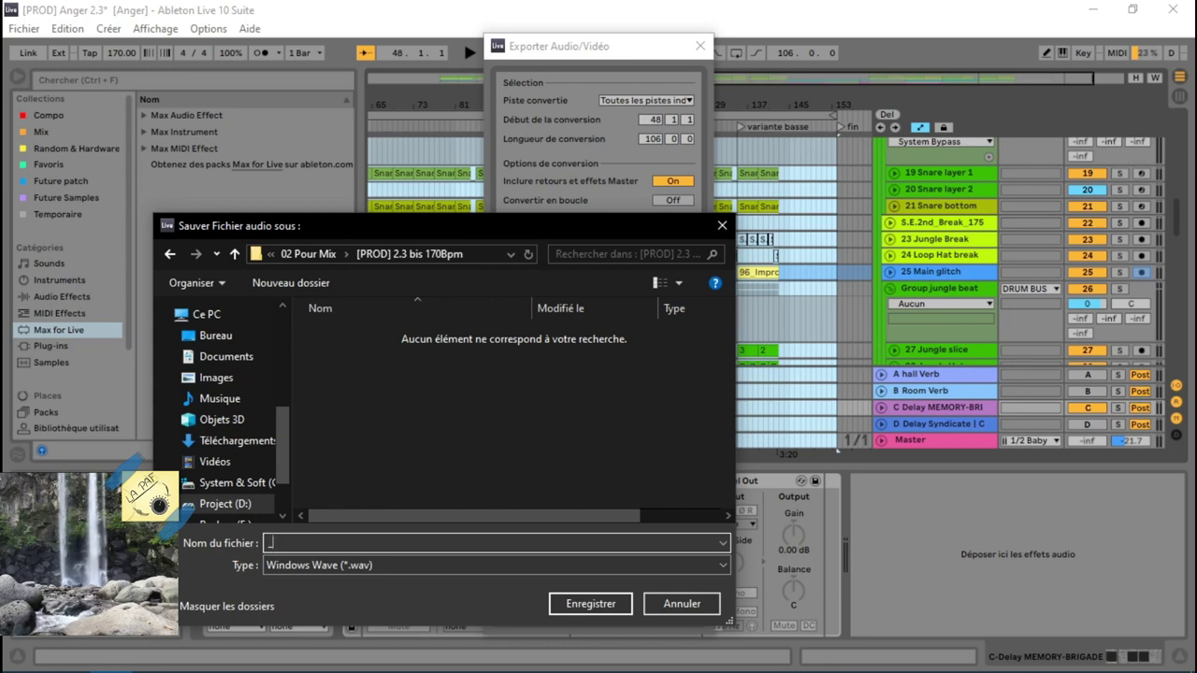
left_click(590, 604)
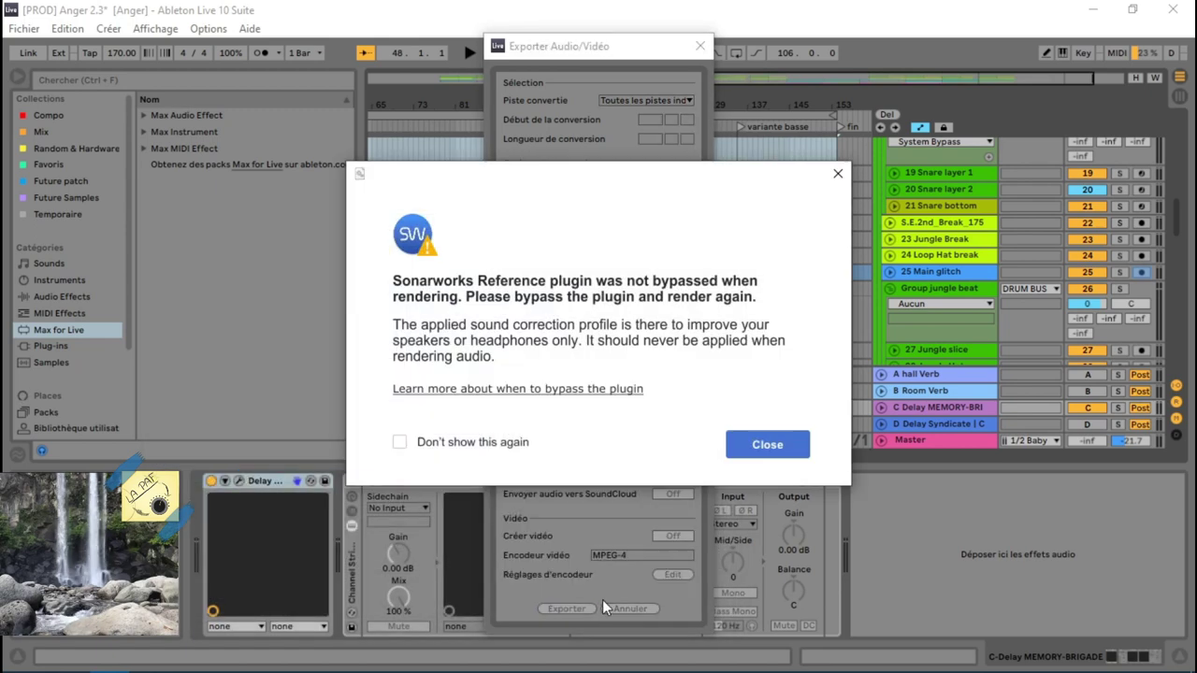
left_click(732, 437)
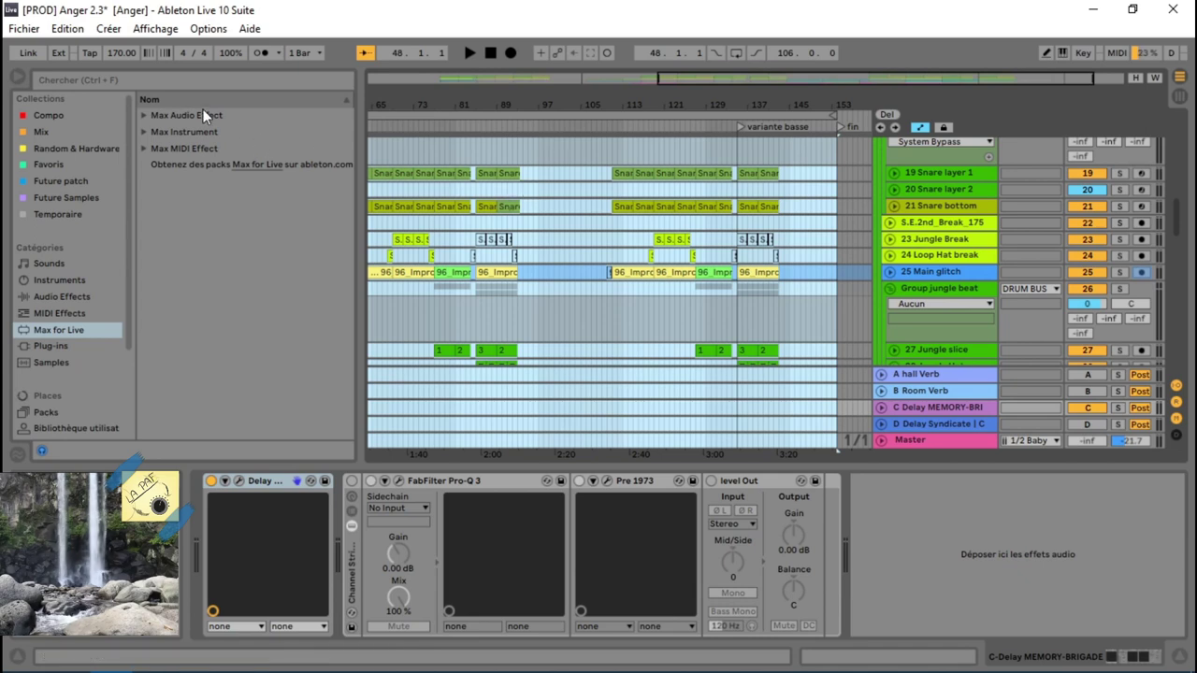
Step: Open the Mix 2020 +Rooting template and display the [PROD] 2.3 bis 170Bpm export folder in the file explorer
left_click(27, 35)
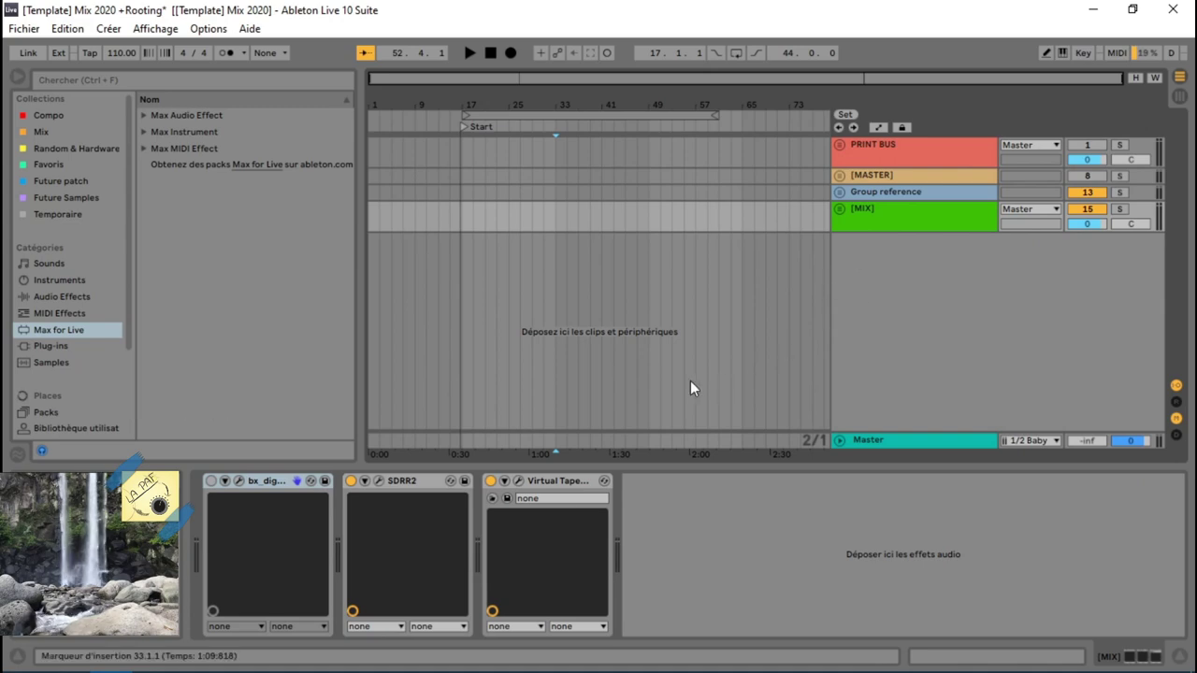
key("alt+Tab")
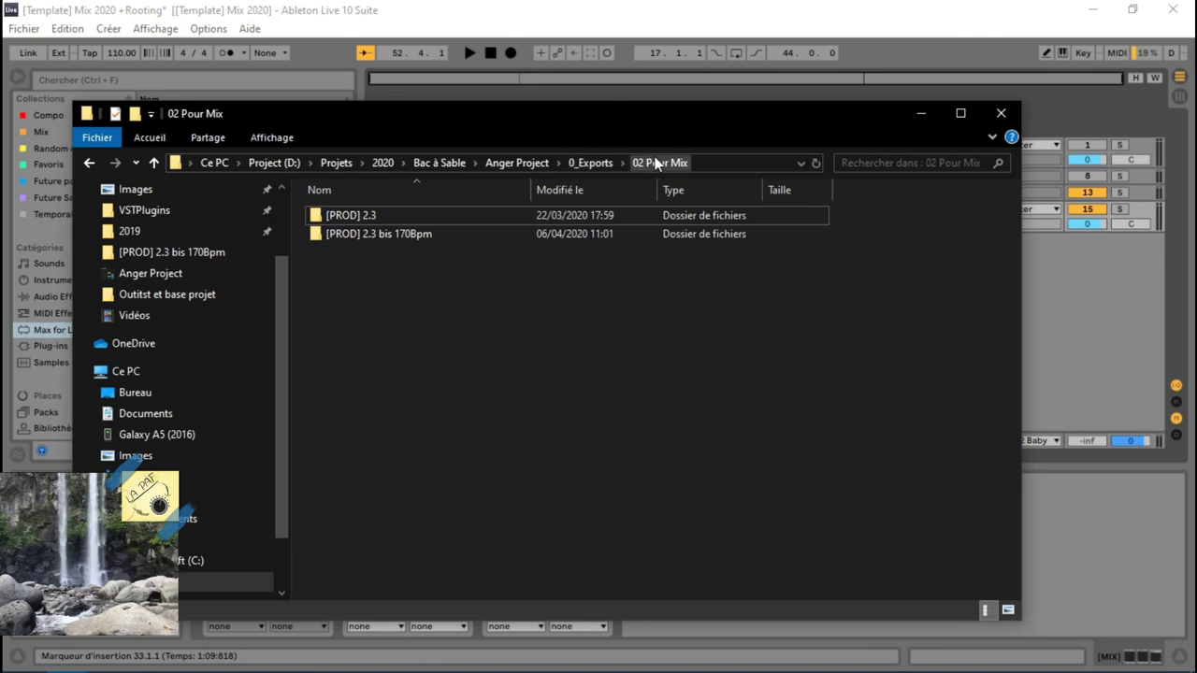
double_click(347, 242)
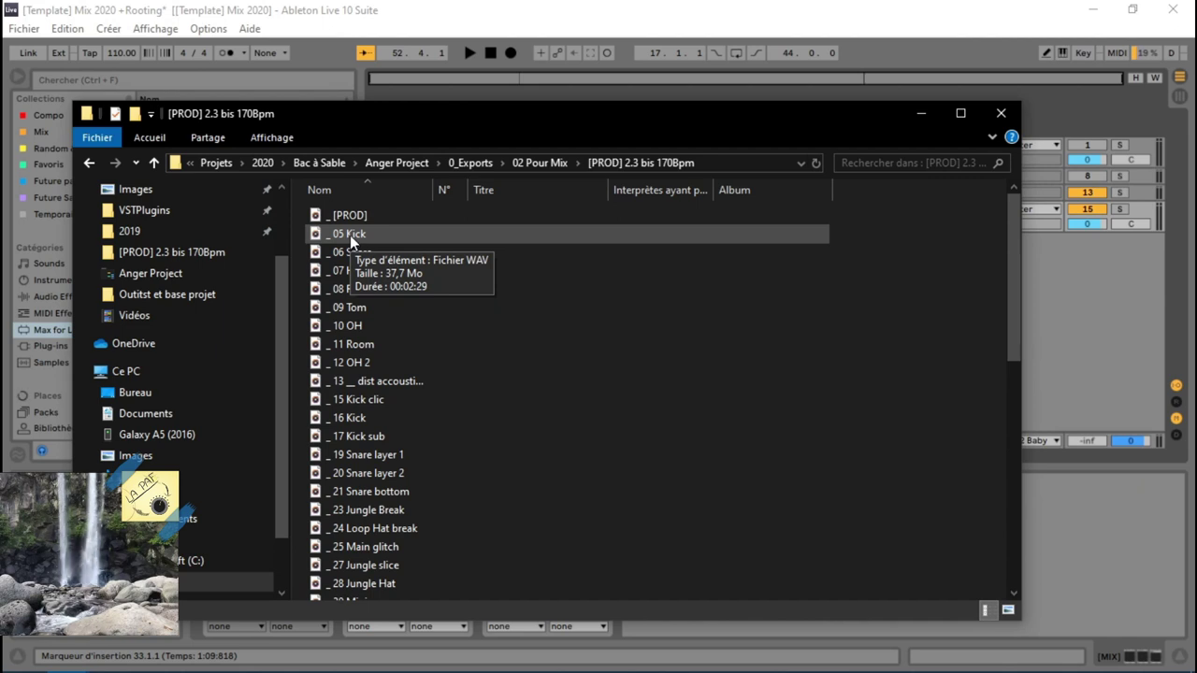
Step: Sort the exported files by descending name and delete the bus, group and return files from "_" through "_ Acoustique Drum..."
left_click(380, 193)
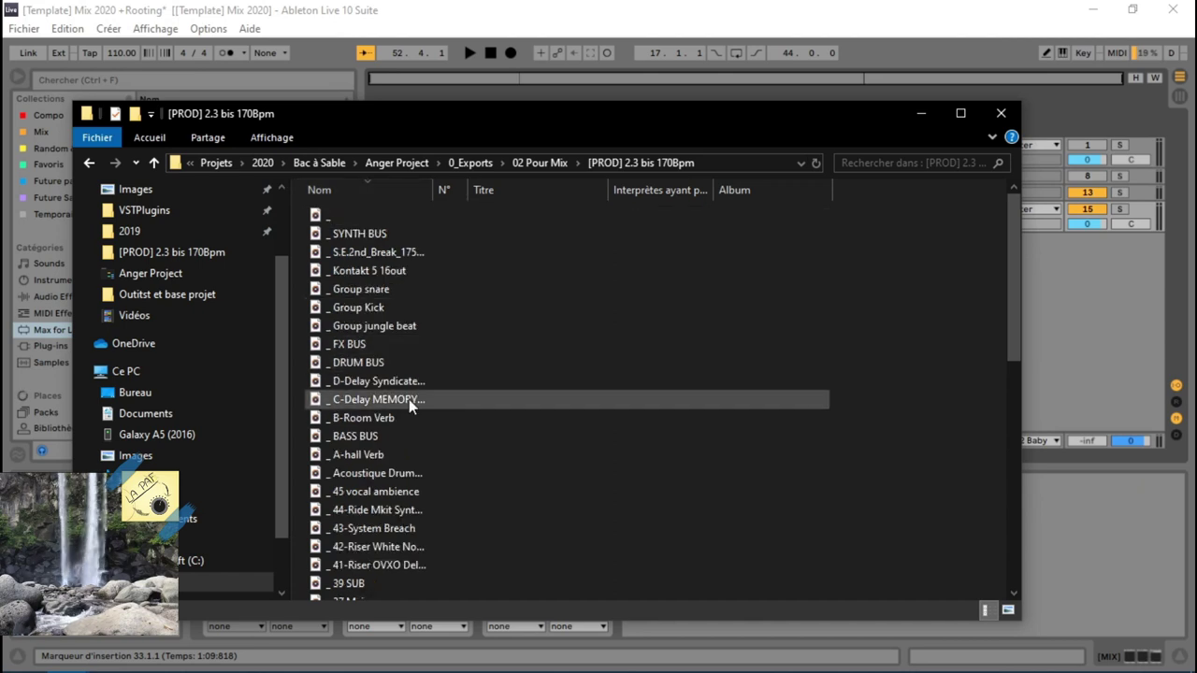
scroll(370, 479, "down", 10)
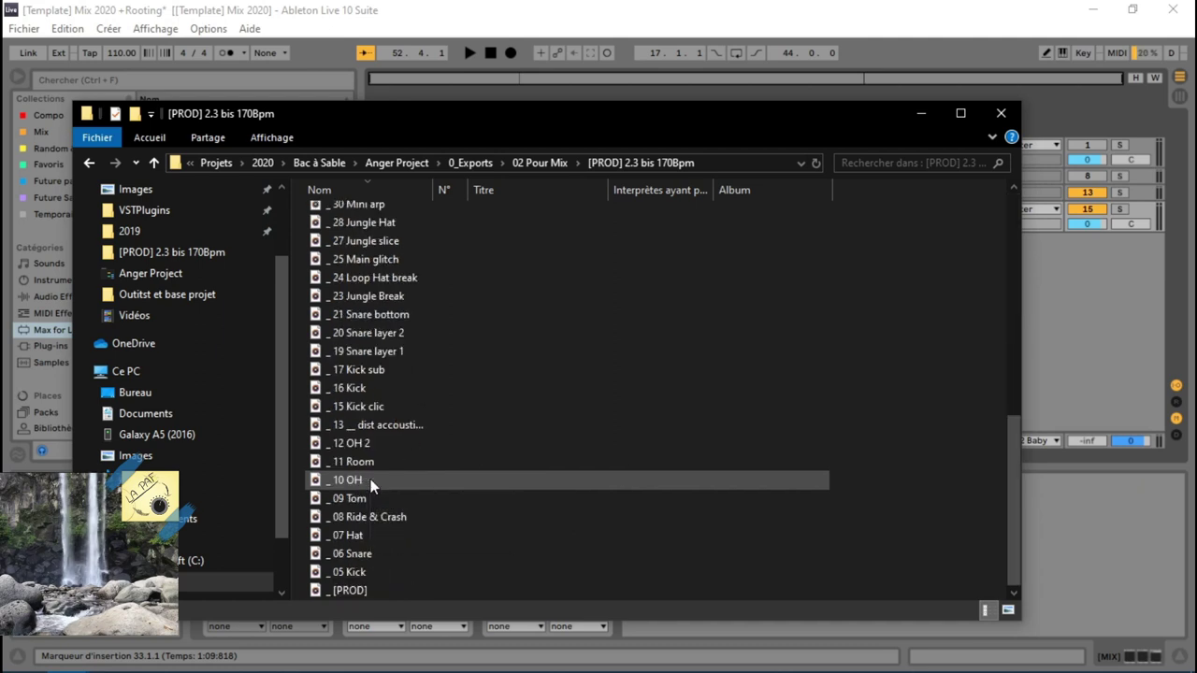
scroll(371, 479, "up", 10)
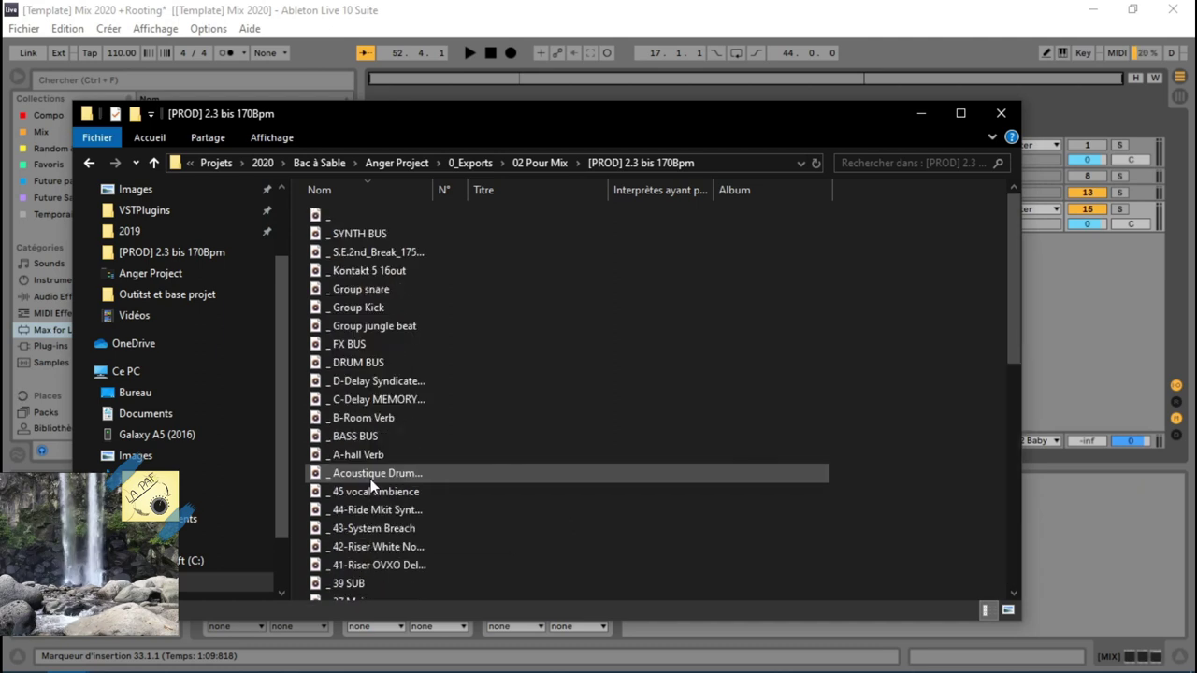
left_click(333, 214)
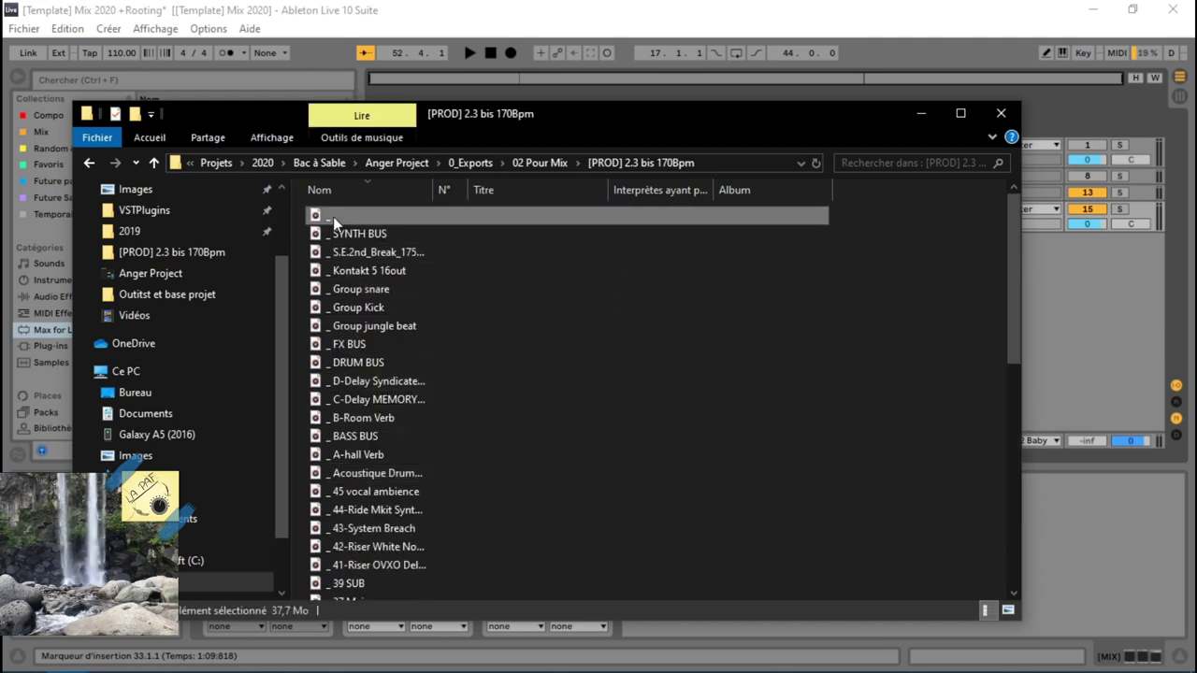
left_click(371, 473, "shift")
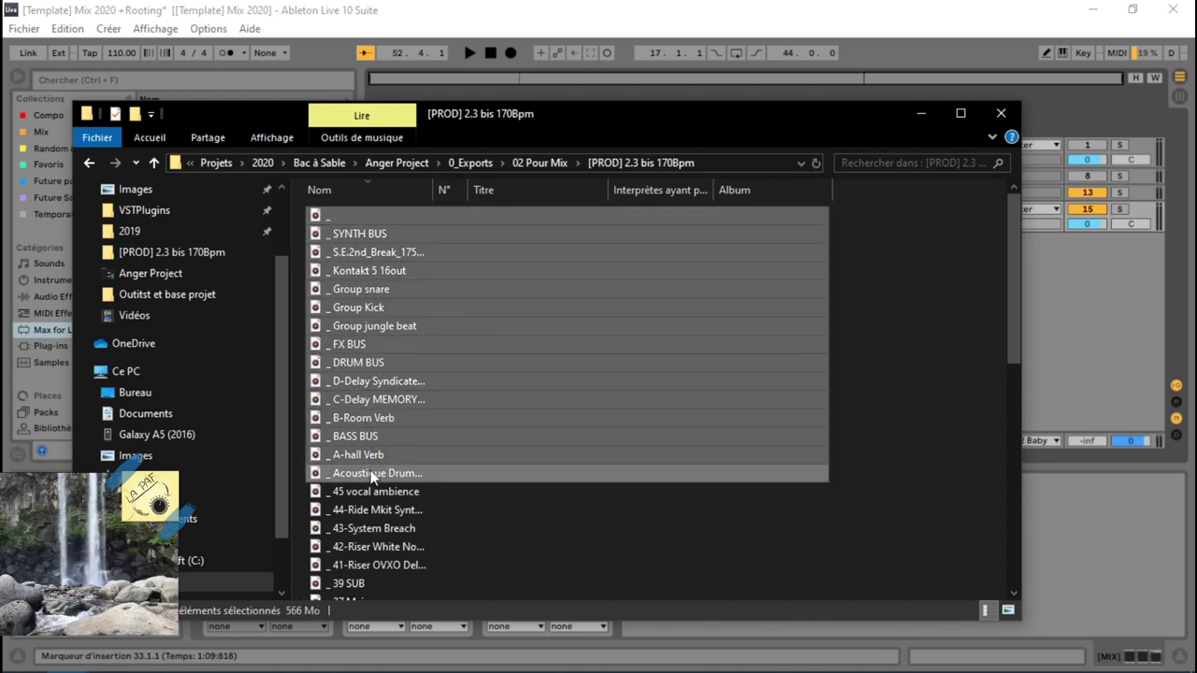
key("Delete")
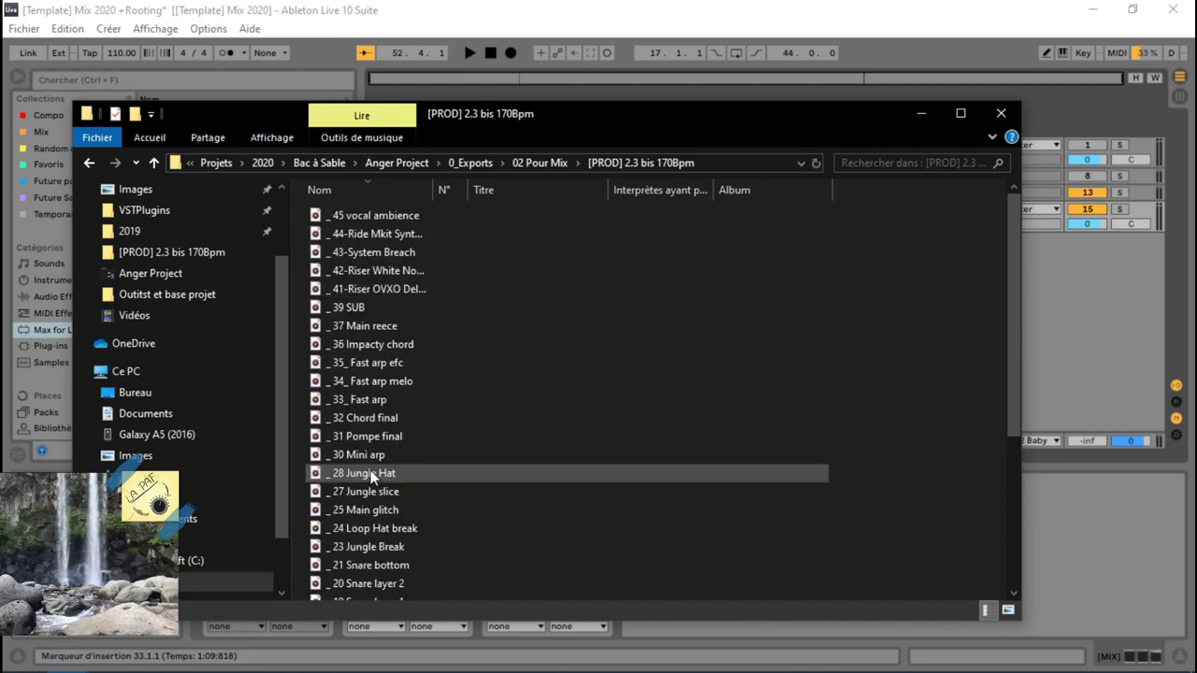
Step: Place the export folder window beside the Mix template's arrangement and select all remaining WAV files from "_ 05 Kick" onward
left_click(537, 16)
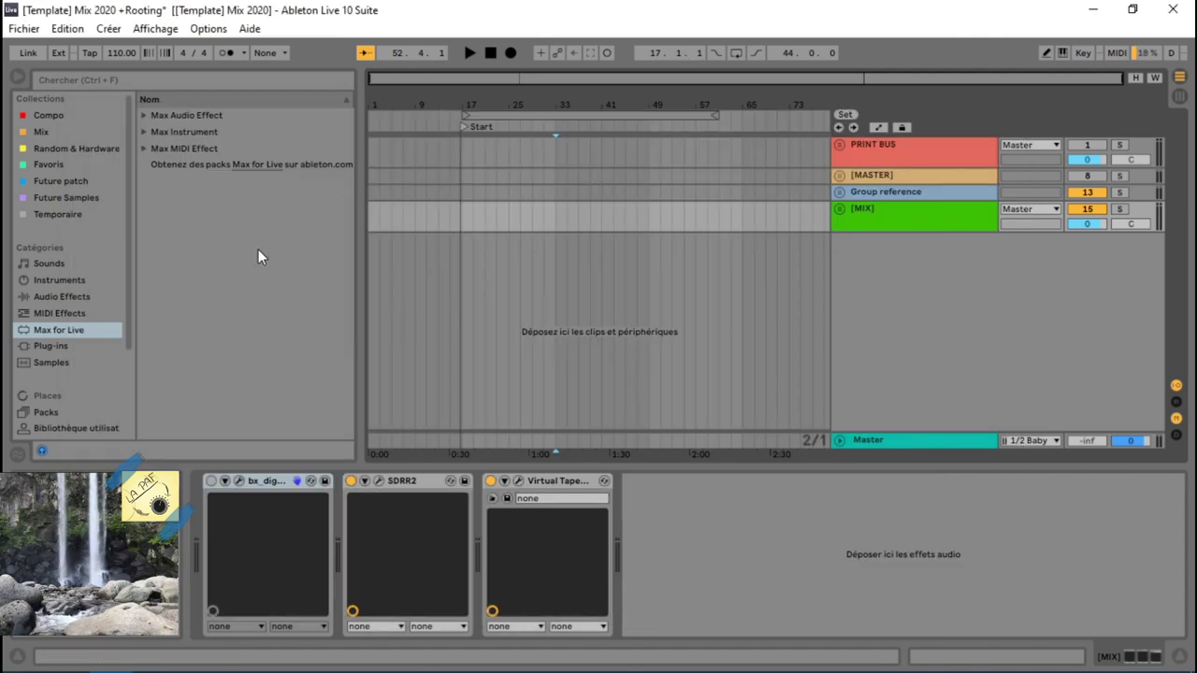
scroll(57, 393, "down", 2)
scroll(57, 392, "up", 1)
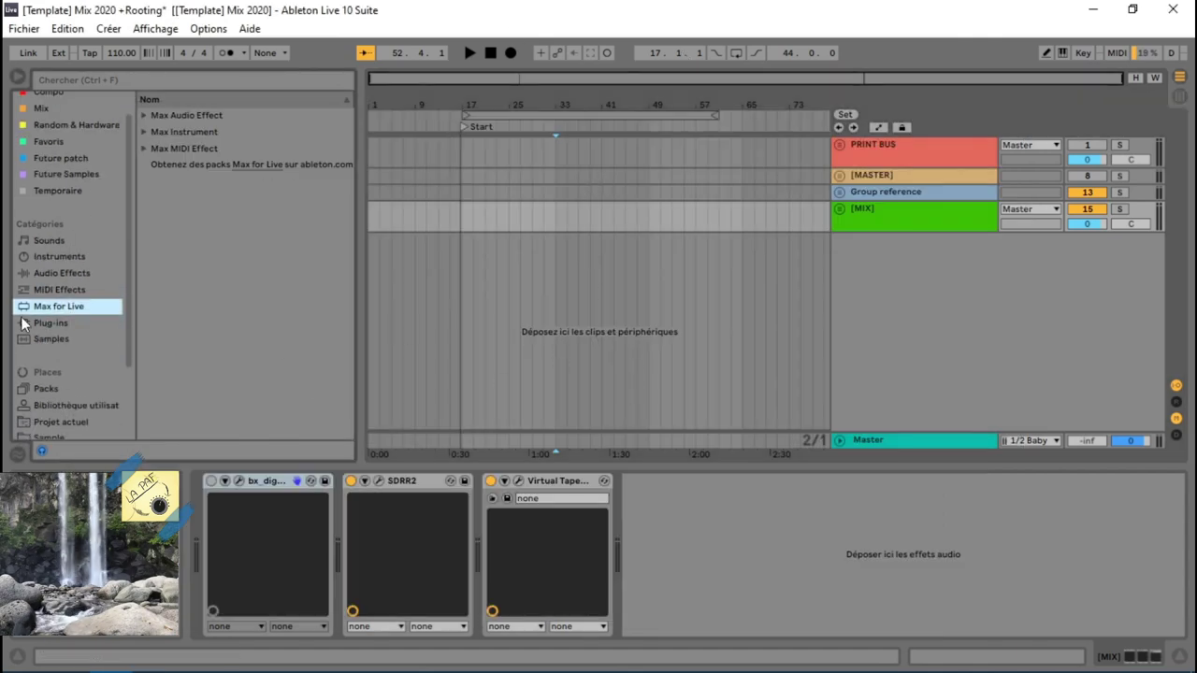
key("alt+Tab")
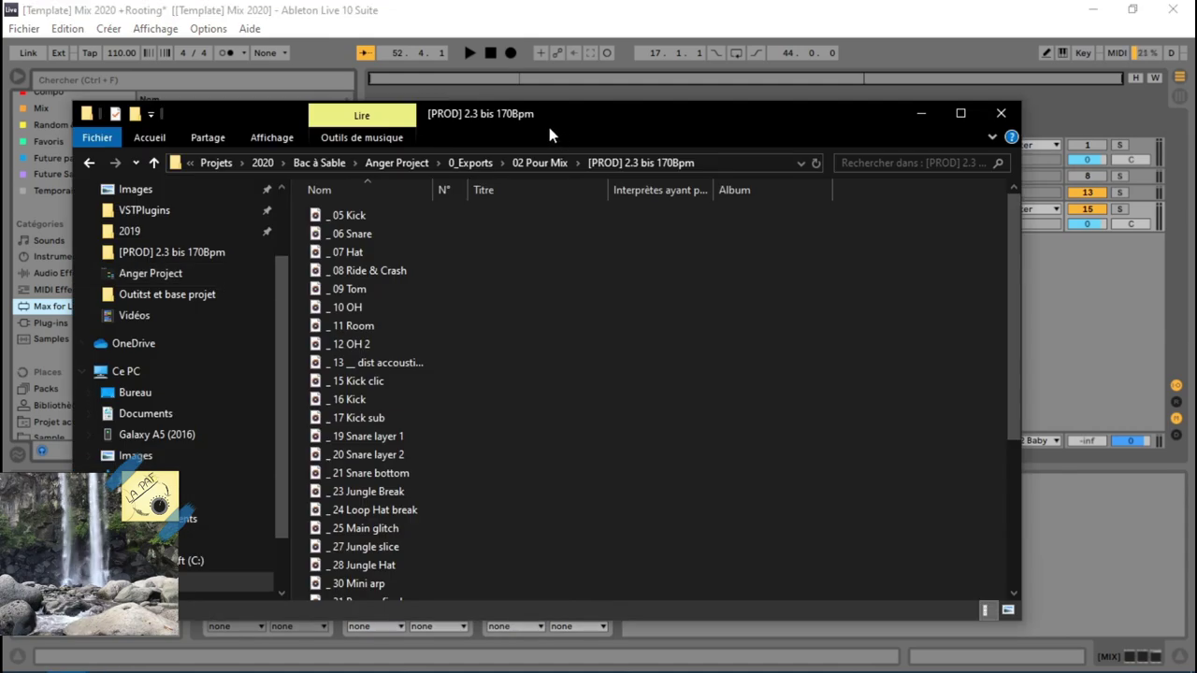
left_click_drag(541, 120, 1054, 114)
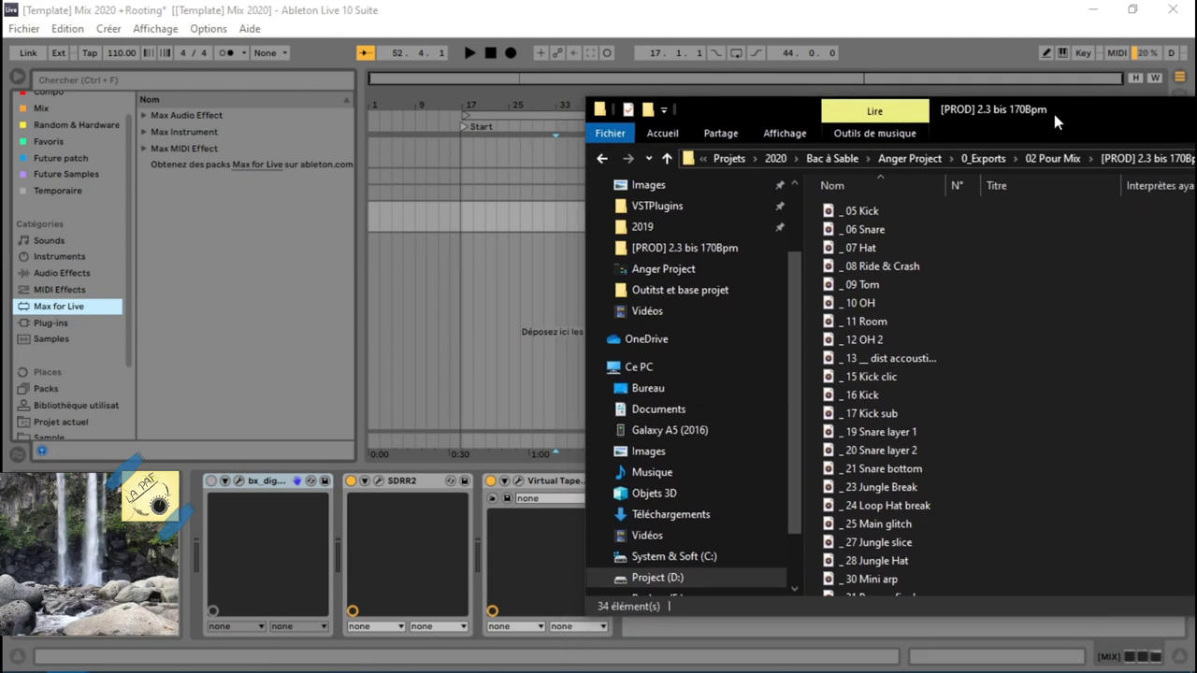
left_click(869, 213)
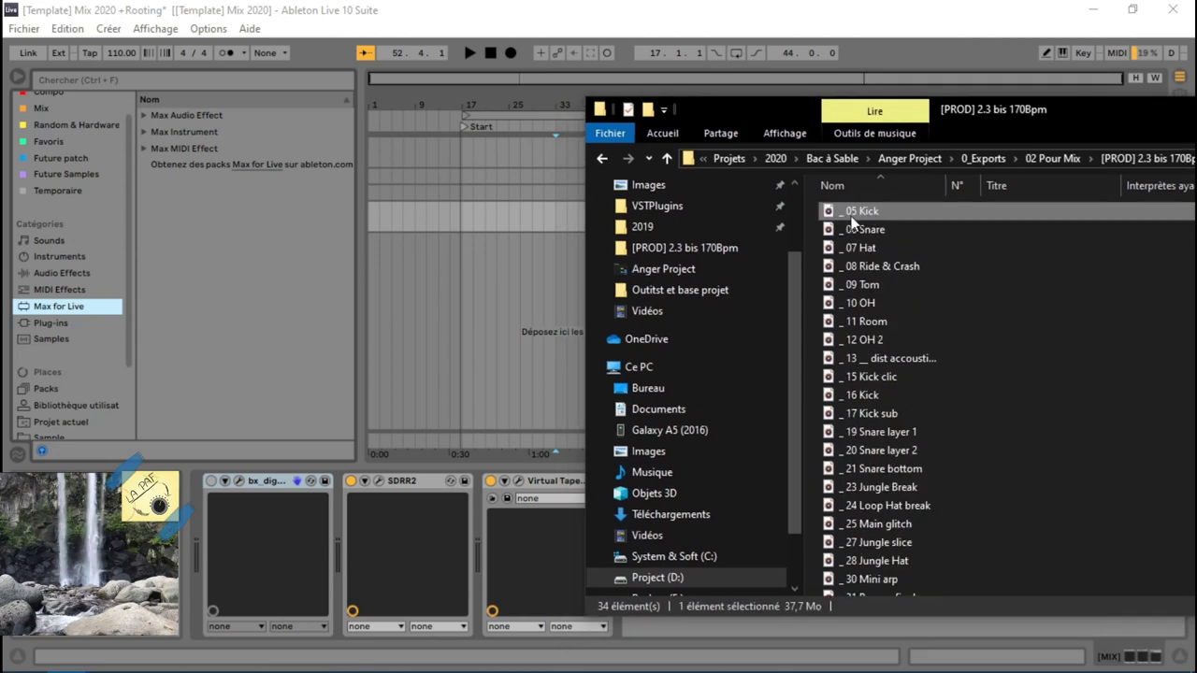
key("Down")
key("Down")
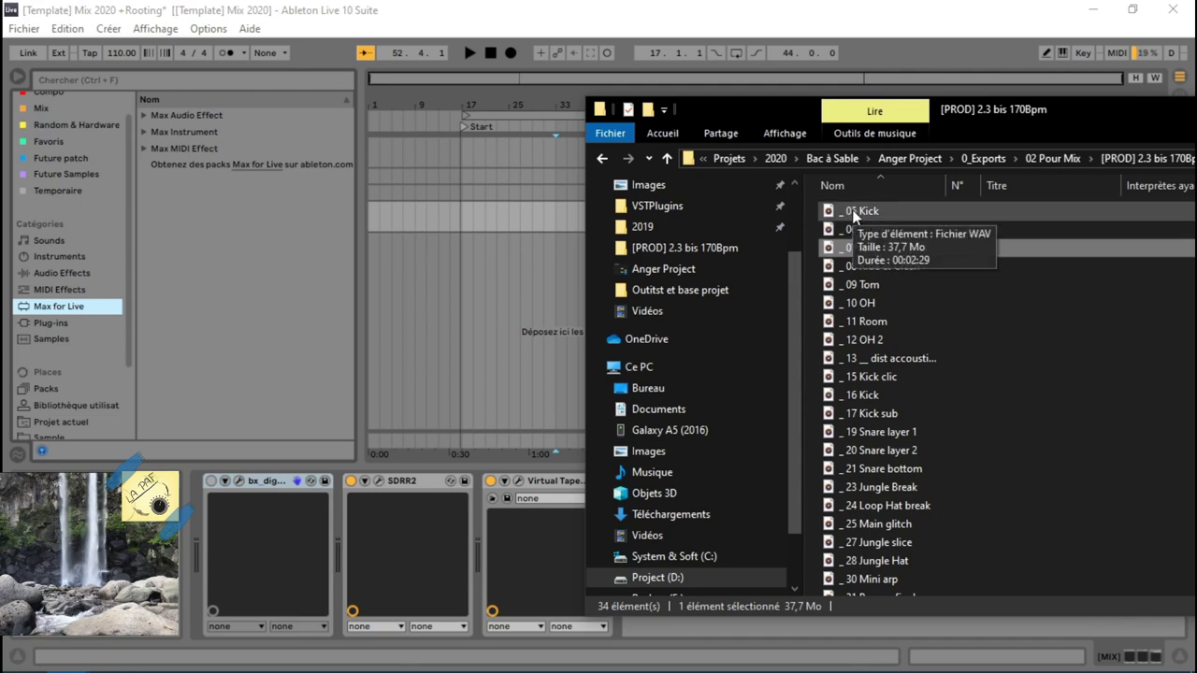
key("ctrl+a")
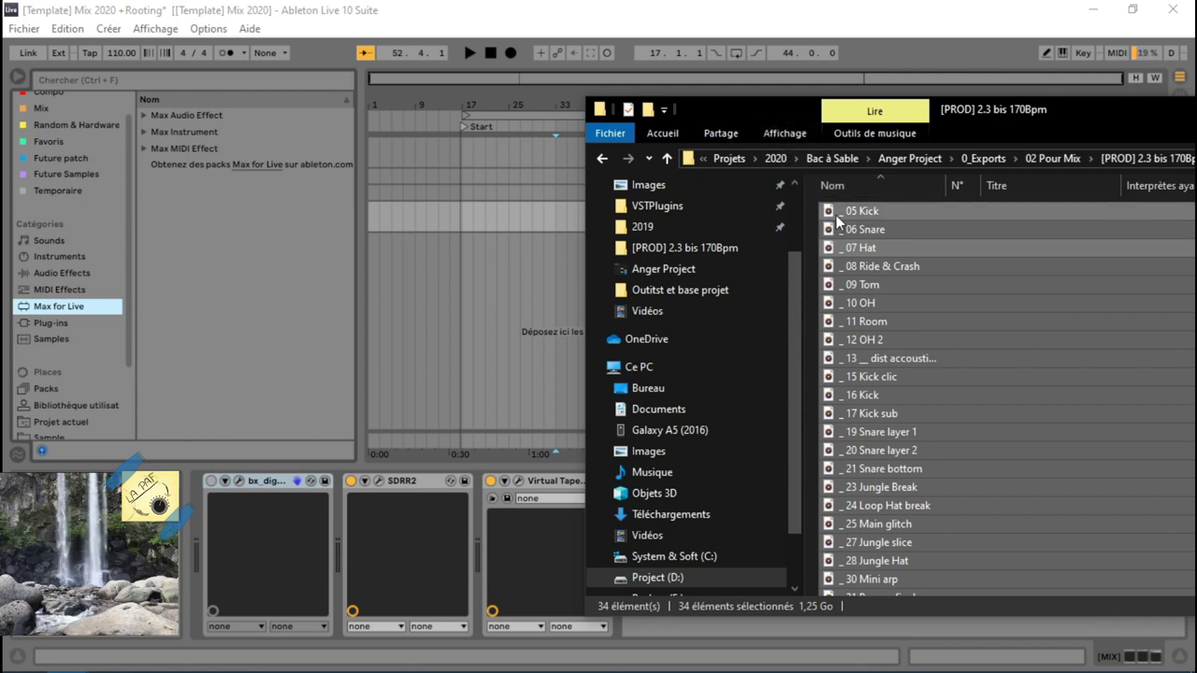
Step: Try to import all selected WAV files into the arrangement below the [MIX] group at bar 21
left_click_drag(838, 221, 493, 249)
left_click(587, 28)
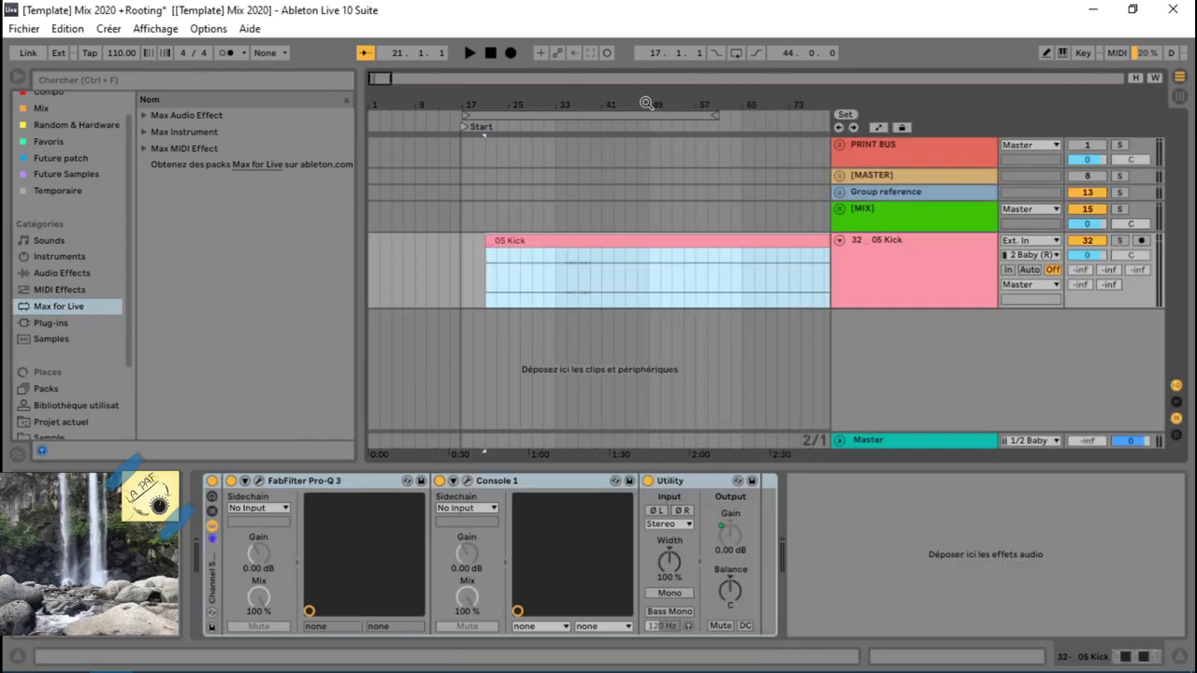
left_click_drag(389, 79, 720, 81)
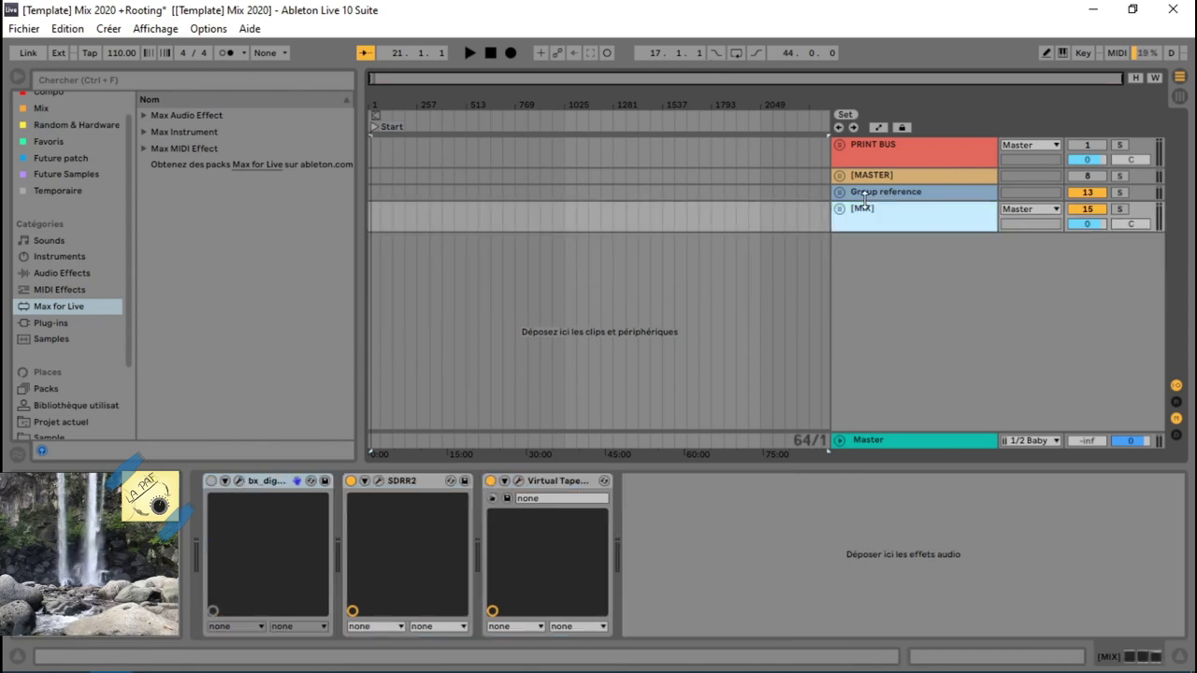
Step: Import all selected WAV files on separate new tracks below the [MIX] group at bar 321, and select the 05 Kick track
key("alt+Tab")
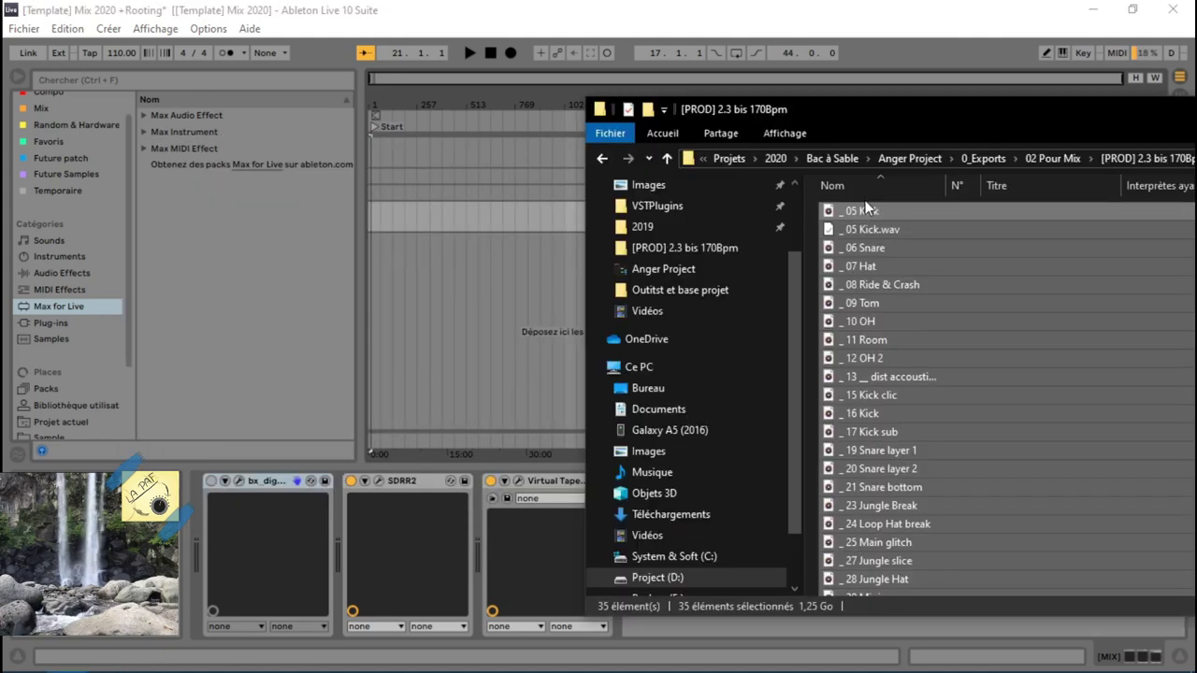
mouse_move(863, 209)
left_mouse_down()
mouse_move(680, 302)
mouse_move(429, 275)
left_mouse_up()
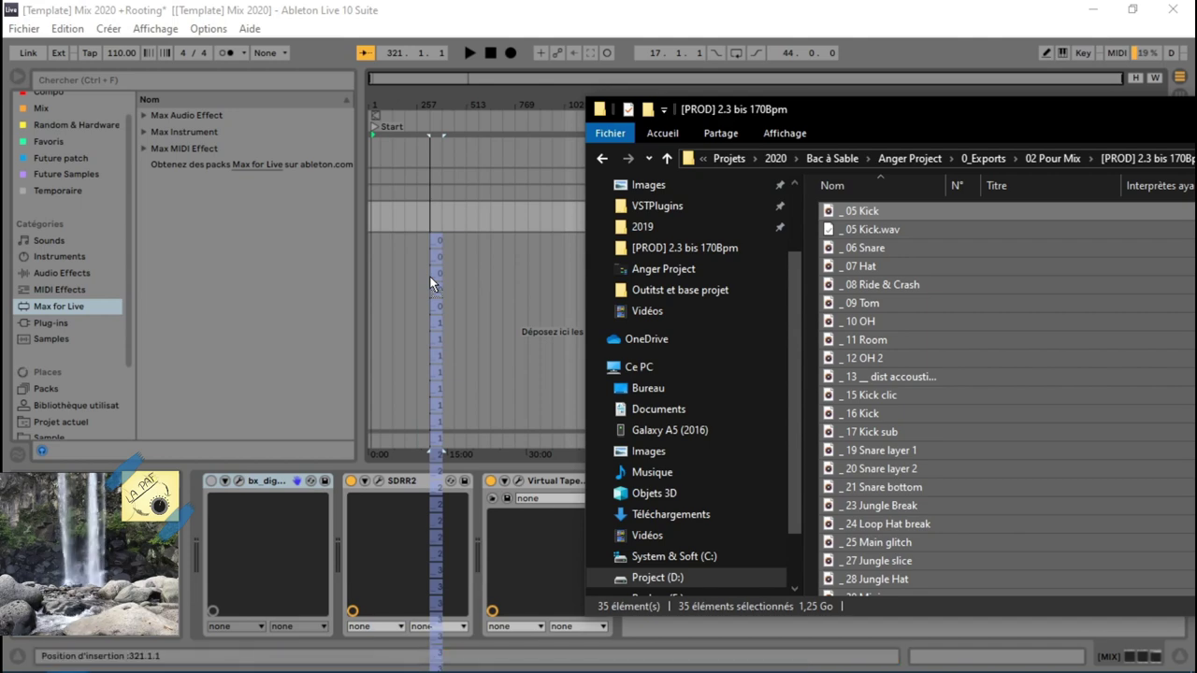
left_click_drag(429, 275, 429, 275)
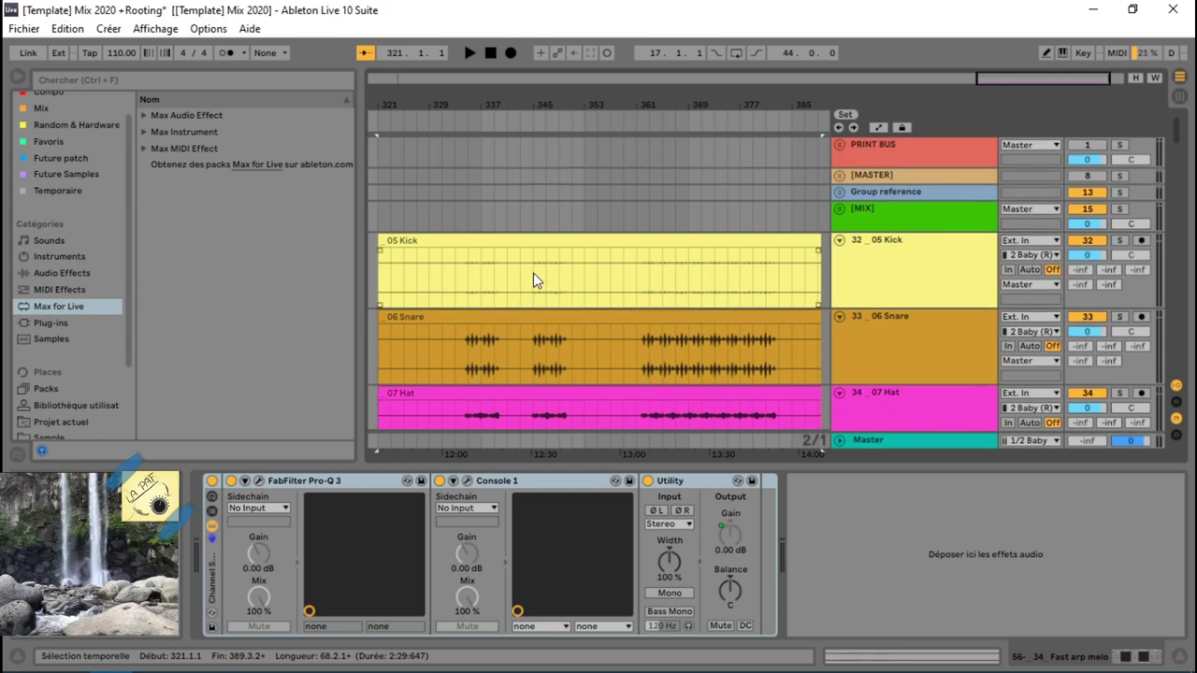
left_click(888, 271)
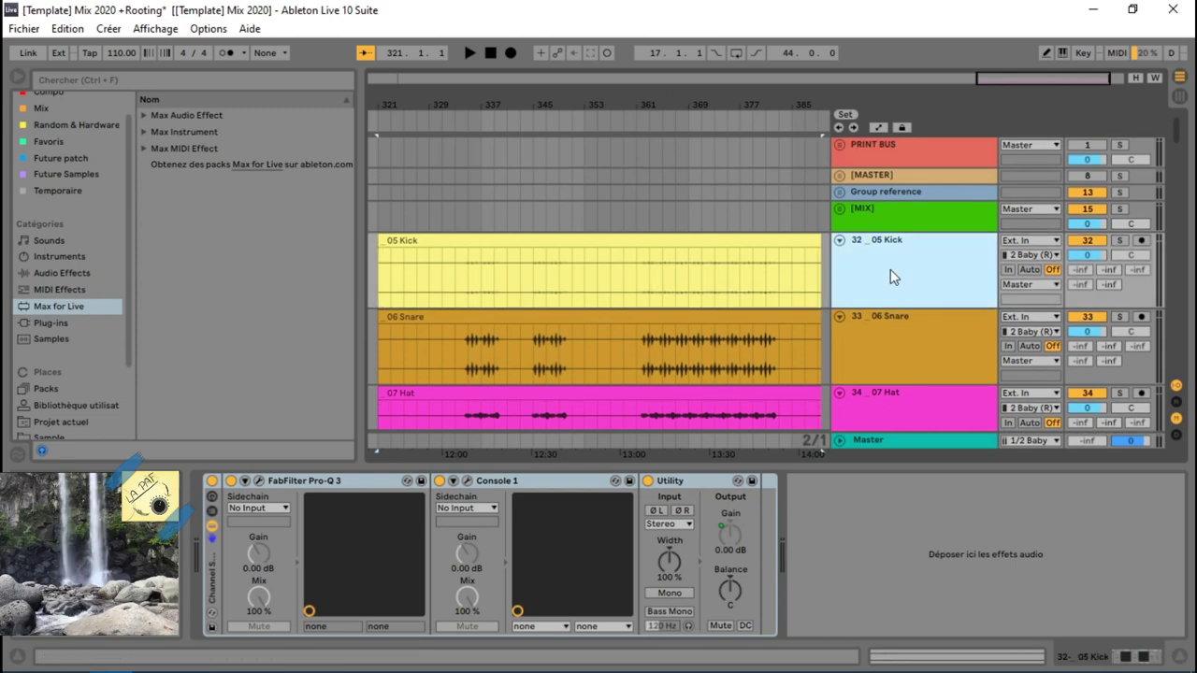